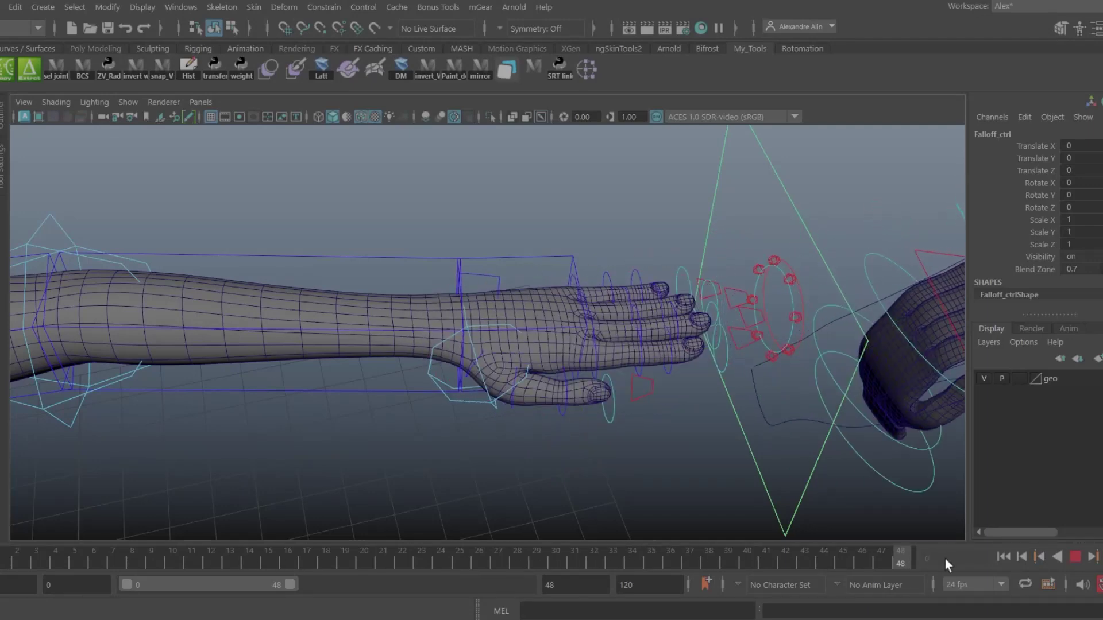
# Rotate the wrist control and move the red cuff control on the glove's opening to adjust its edge
pyautogui.moveTo(465, 340); pyautogui.dragTo(446, 290)
pyautogui.moveTo(511, 281)
pyautogui.mouseDown()
pyautogui.moveTo(512, 239)
pyautogui.moveTo(511, 284)
pyautogui.moveTo(494, 274)
pyautogui.mouseUp()
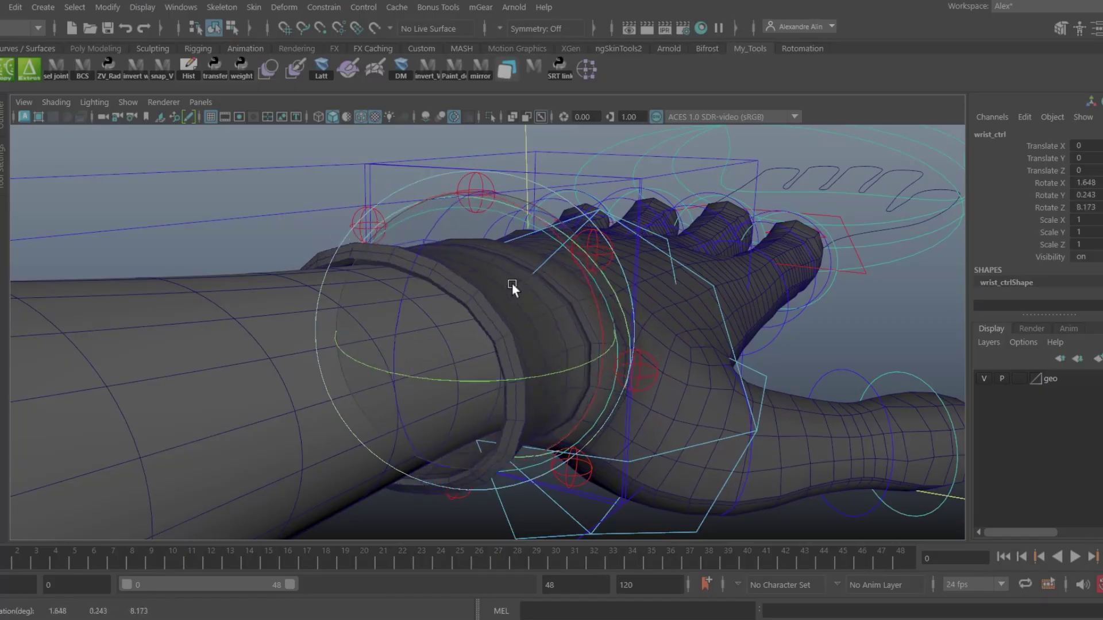
pyautogui.click(595, 247)
pyautogui.press('w')
pyautogui.moveTo(595, 247); pyautogui.dragTo(584, 234)
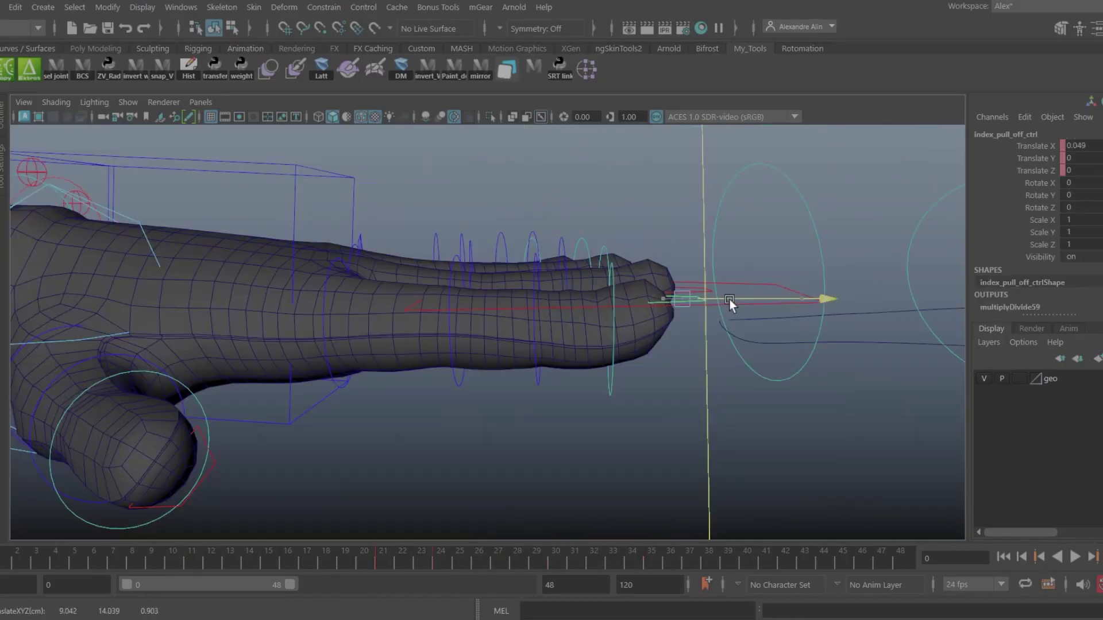
# Pull the index finger's pull-off control outward along X to stretch the glove's fingertip
pyautogui.moveTo(729, 300); pyautogui.dragTo(885, 299)
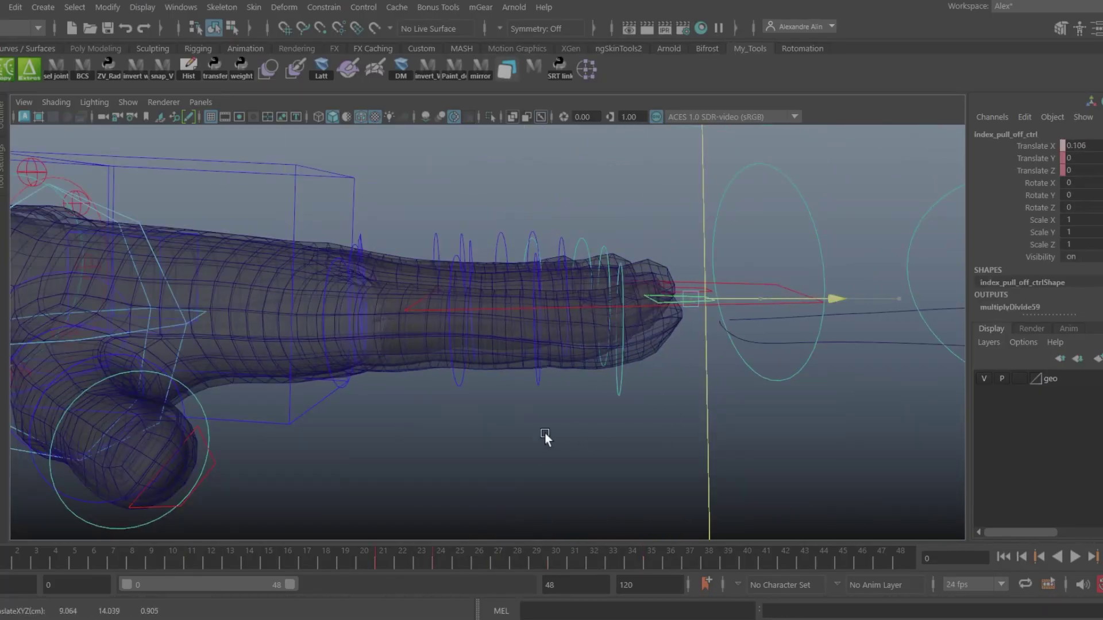
pyautogui.moveTo(544, 438); pyautogui.dragTo(753, 429)
pyautogui.moveTo(762, 253); pyautogui.dragTo(750, 255)
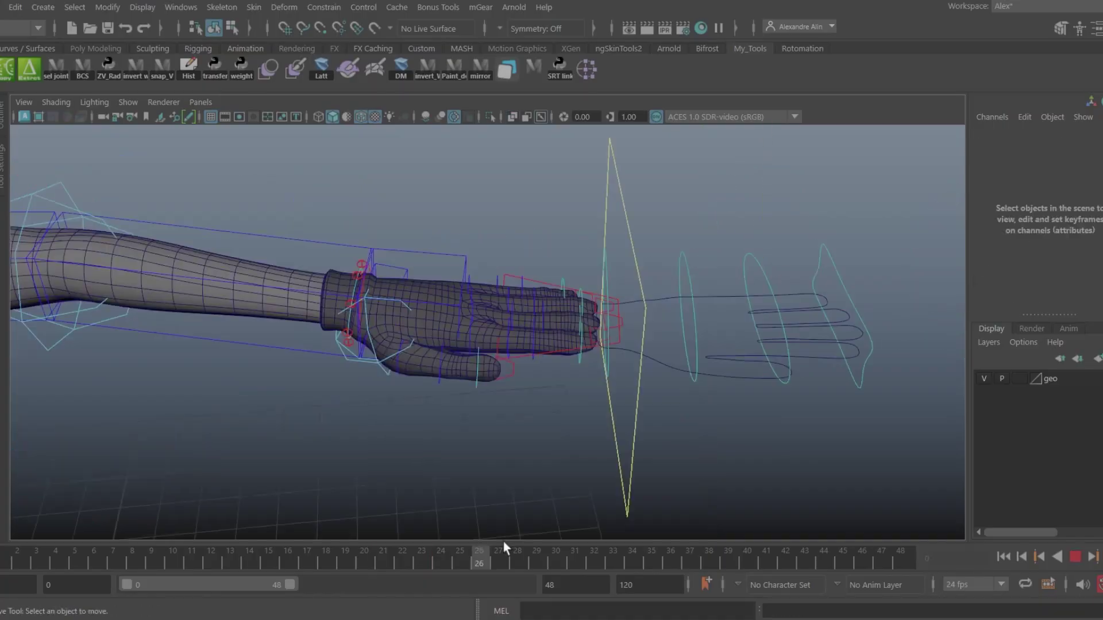
# Play the glove animation past frame 26 and adjust a control beyond the fingertips
pyautogui.moveTo(504, 547); pyautogui.dragTo(613, 547)
pyautogui.click(746, 321)
pyautogui.moveTo(745, 322); pyautogui.dragTo(722, 325)
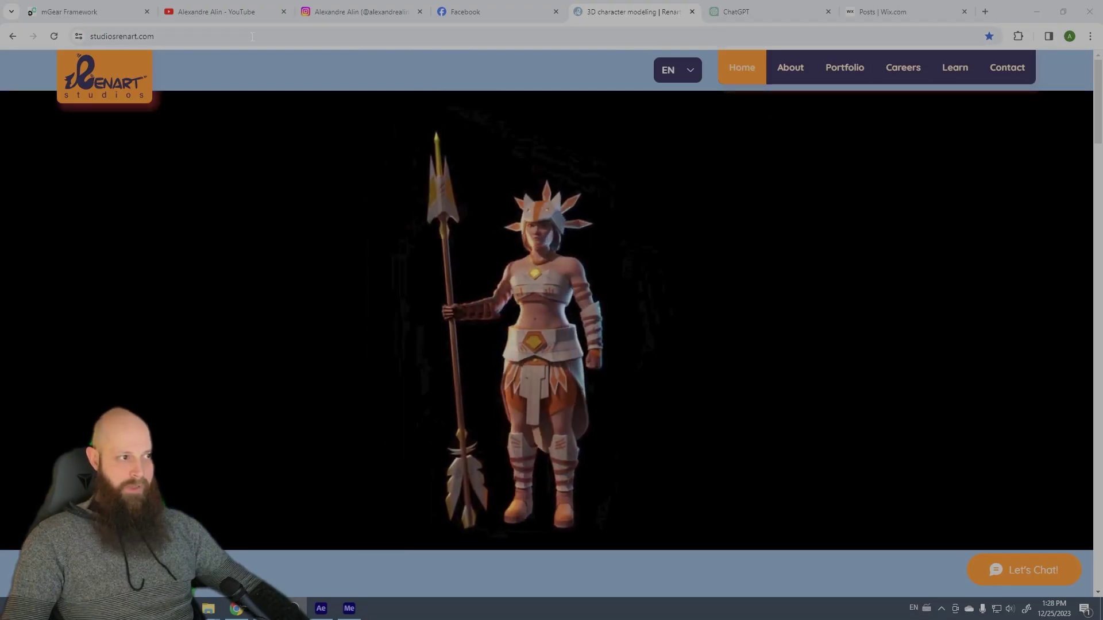
# In the browser, open the Renart Studios website's Learn page and look through its blog posts
pyautogui.click(951, 73)
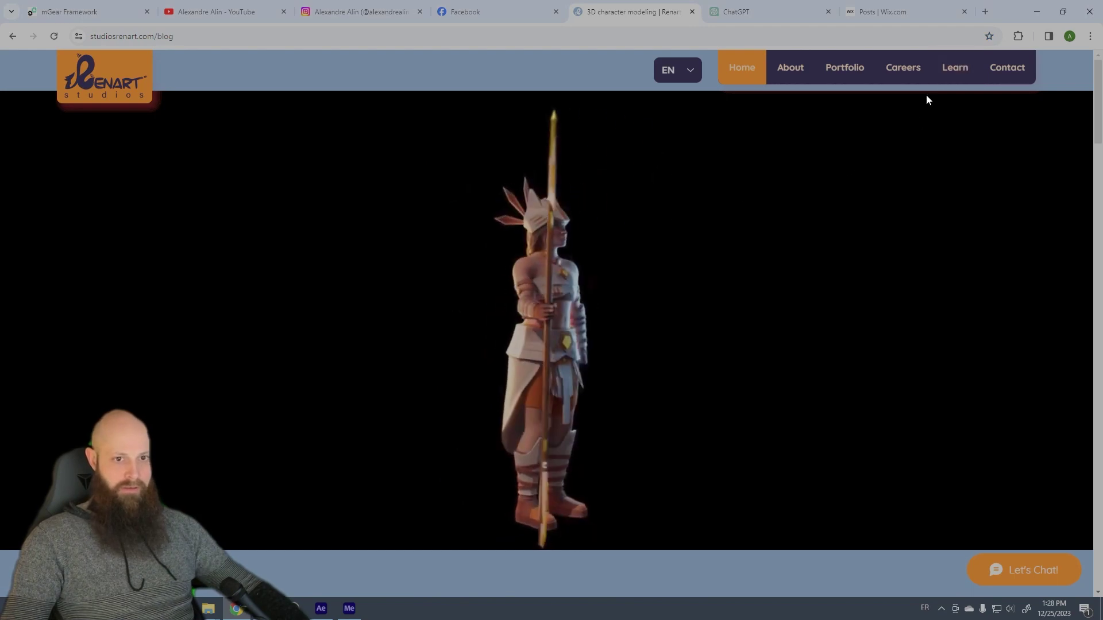
pyautogui.click(950, 74)
pyautogui.scroll(-3, 553, 201)
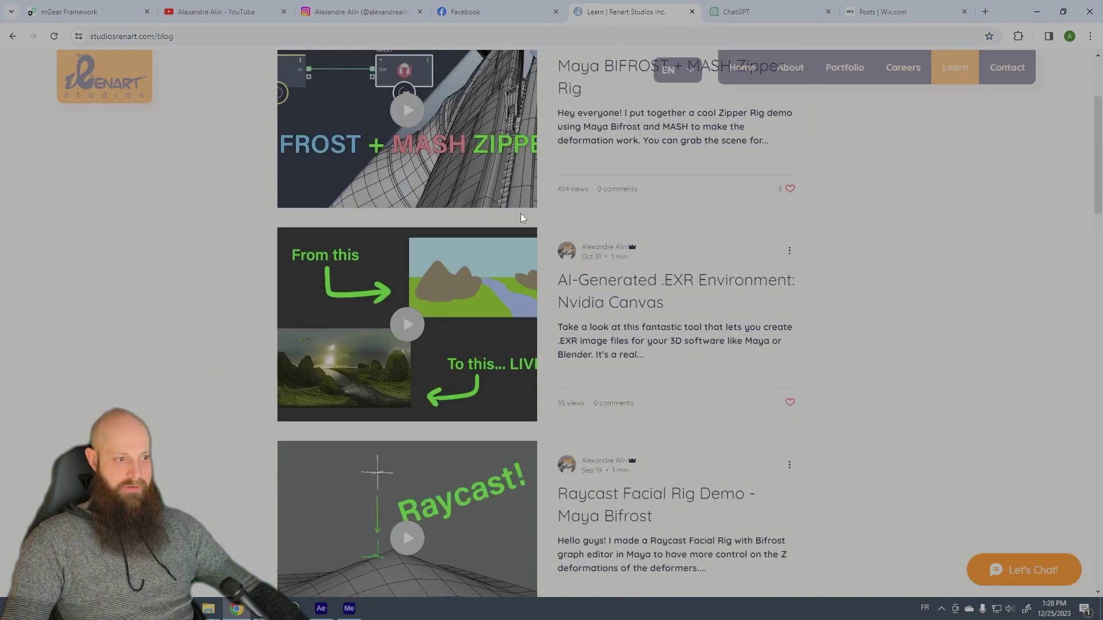
pyautogui.scroll(3, 569, 198)
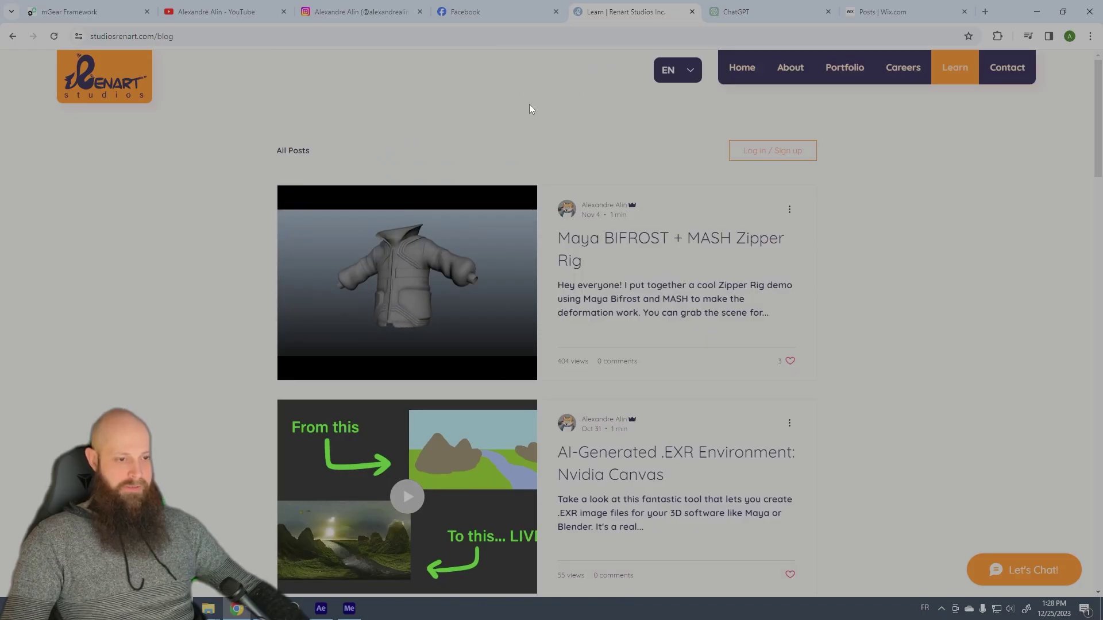
pyautogui.scroll(-3, 540, 287)
pyautogui.scroll(3, 540, 287)
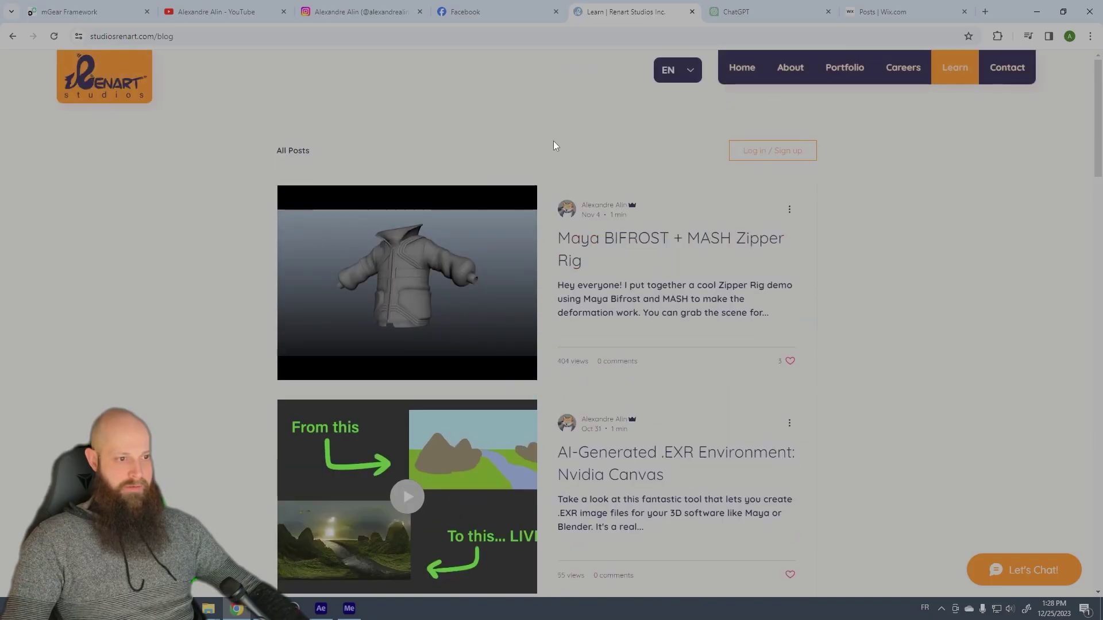
# View the YouTube channel's video list and browse the posts on the artist's Instagram profile
pyautogui.click(231, 12)
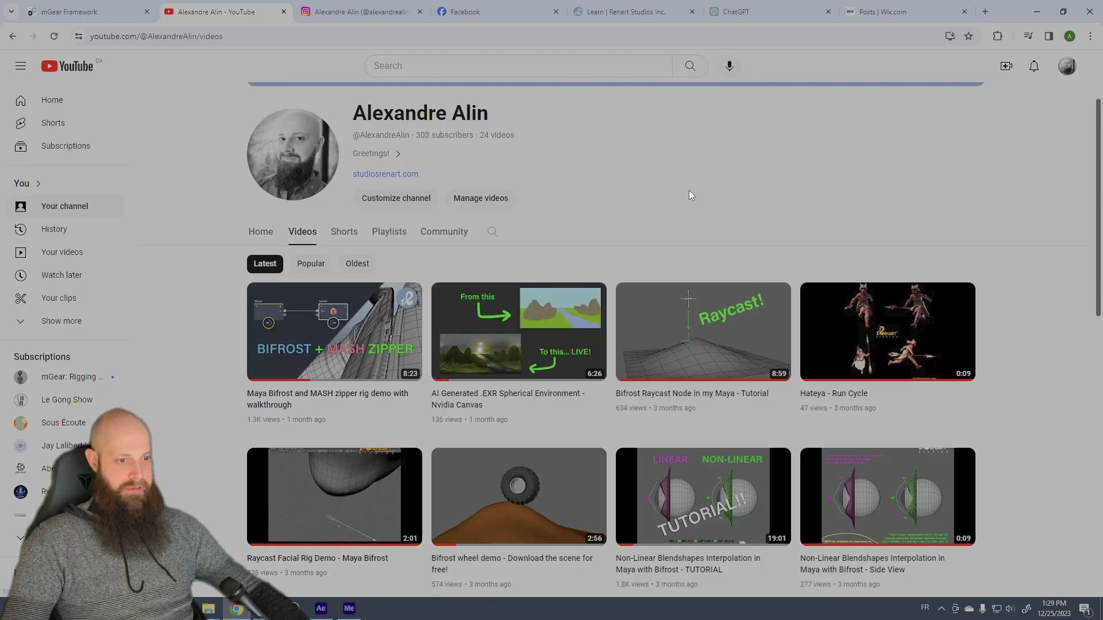
pyautogui.click(364, 15)
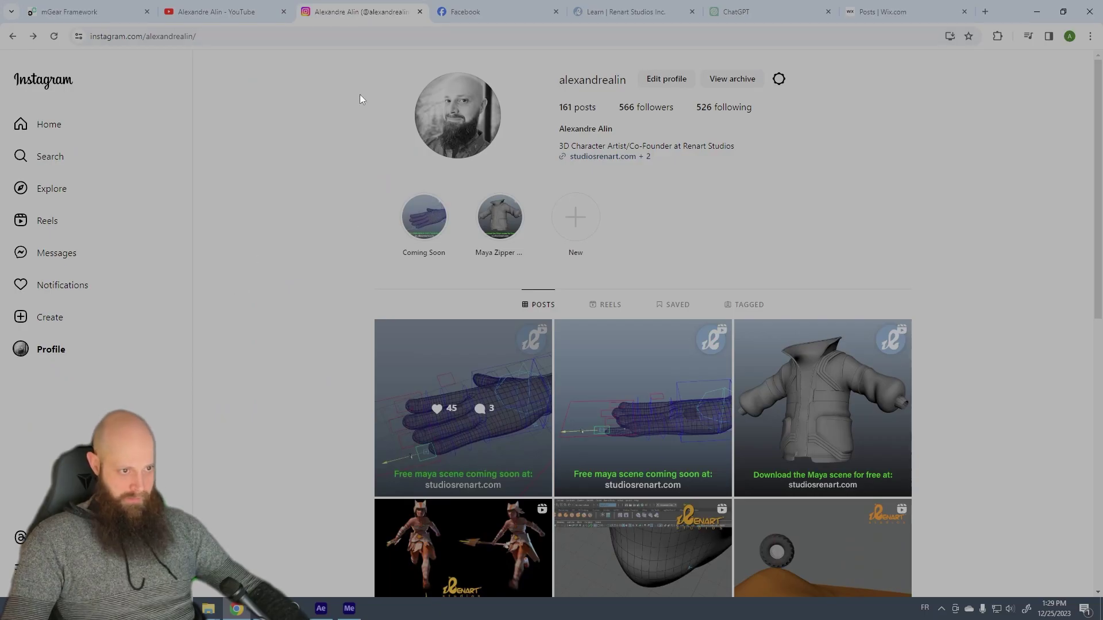
pyautogui.scroll(-8, 778, 249)
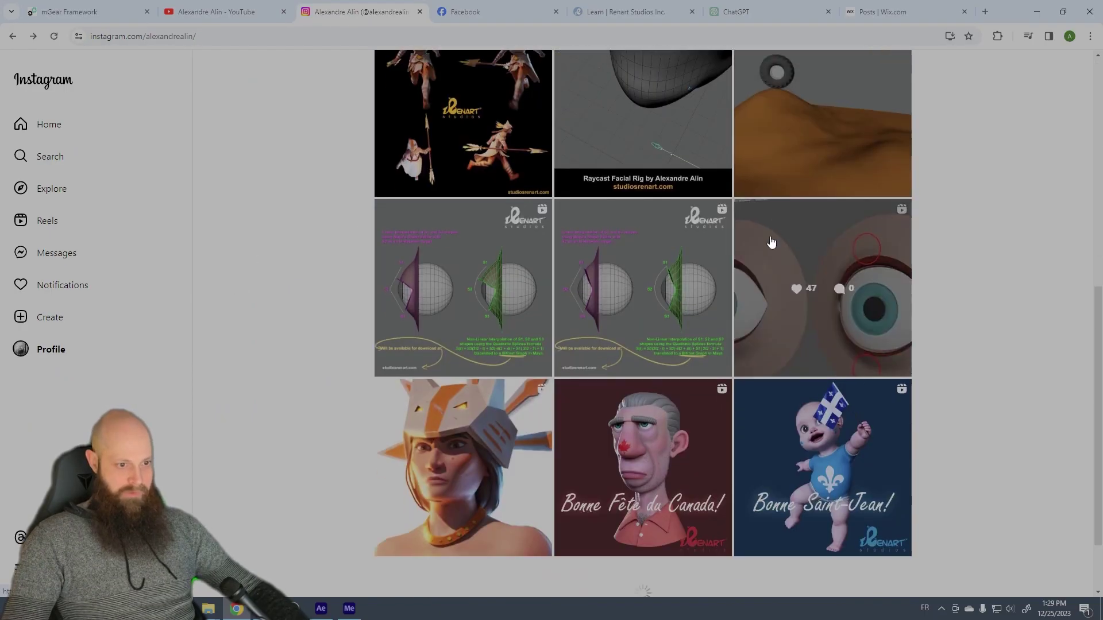
pyautogui.scroll(8, 779, 249)
pyautogui.scroll(-4, 773, 247)
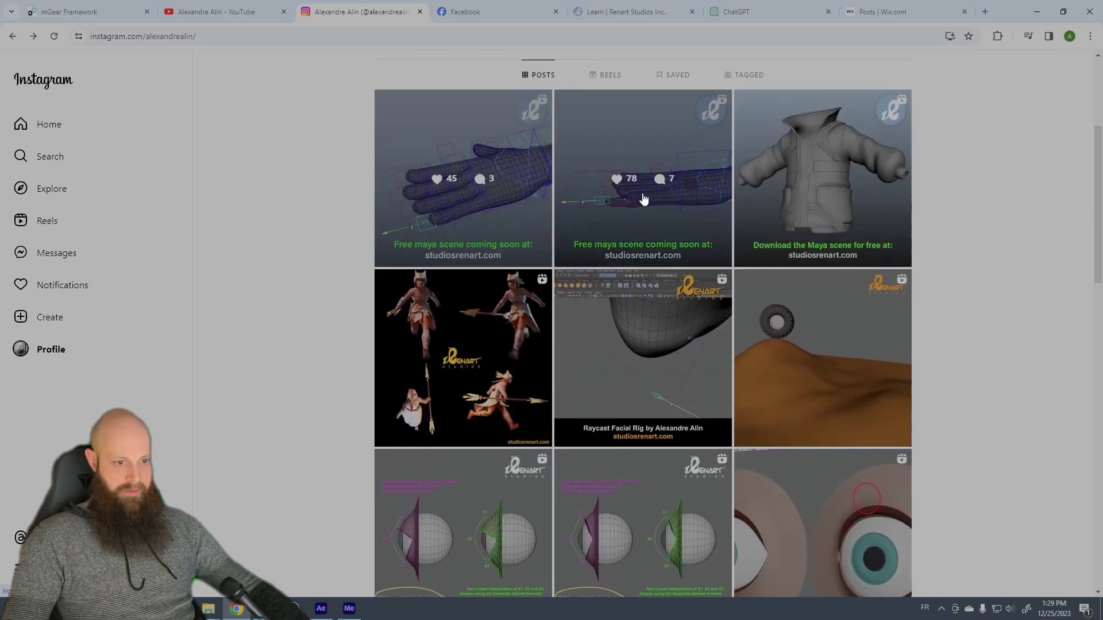
pyautogui.scroll(-15, 822, 322)
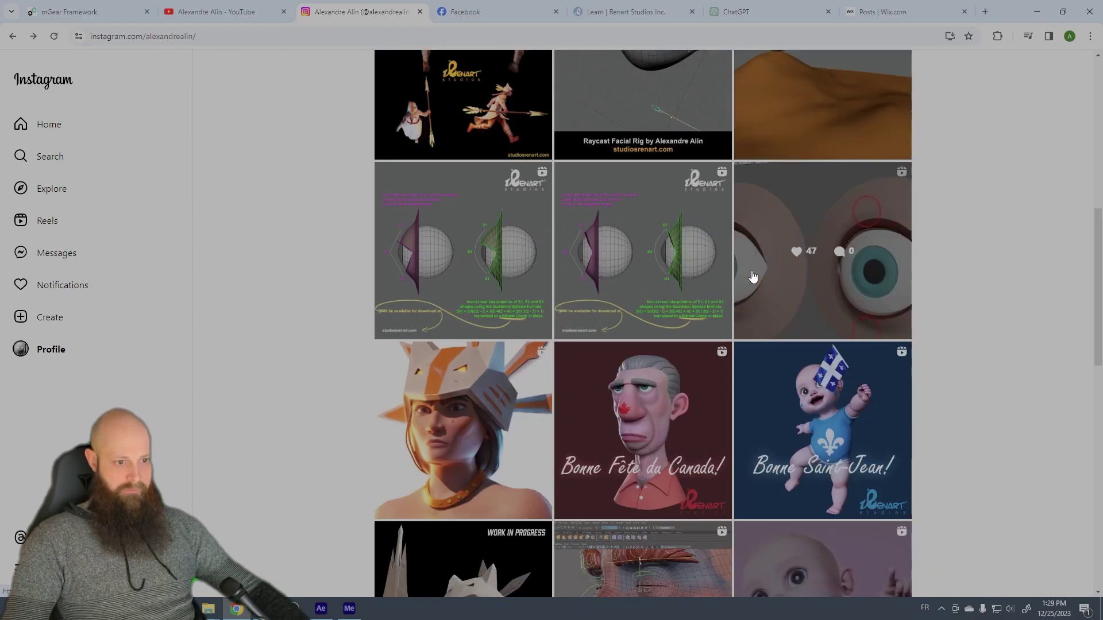
pyautogui.scroll(-20, 764, 333)
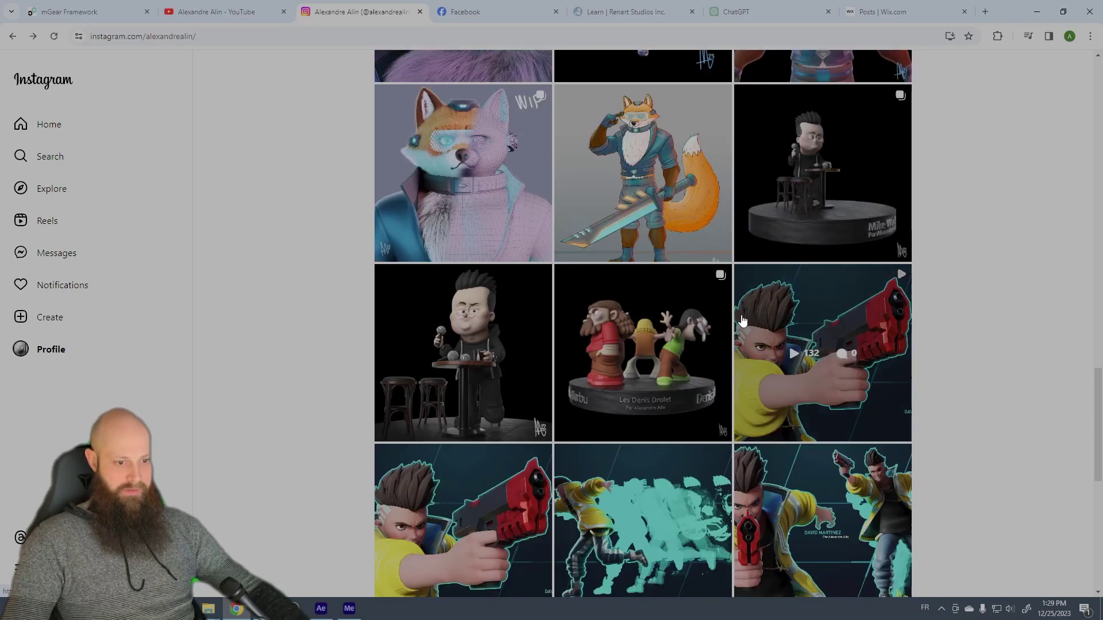
pyautogui.scroll(-15, 631, 247)
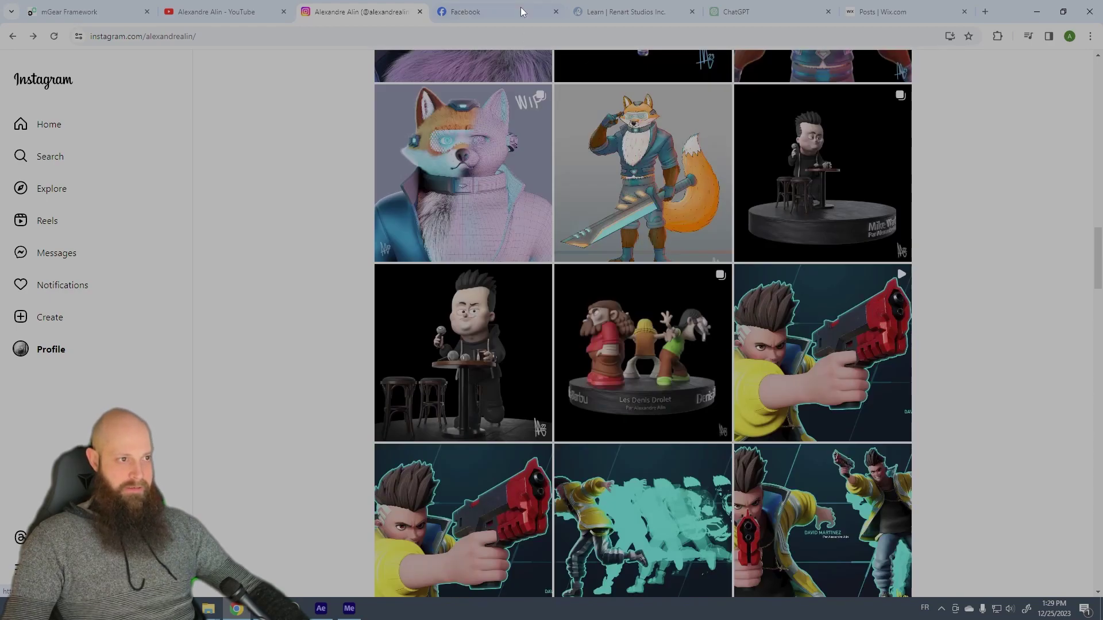
# Browse the Renart Studios Facebook page's publications and revisit the Instagram and YouTube pages
pyautogui.click(490, 13)
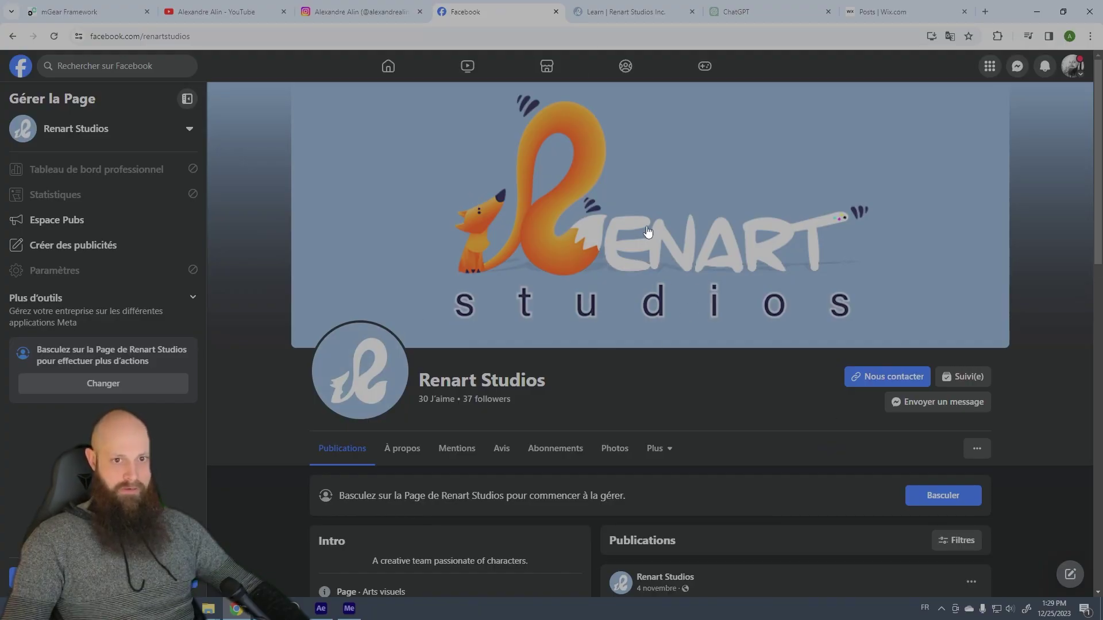
pyautogui.scroll(-12, 648, 231)
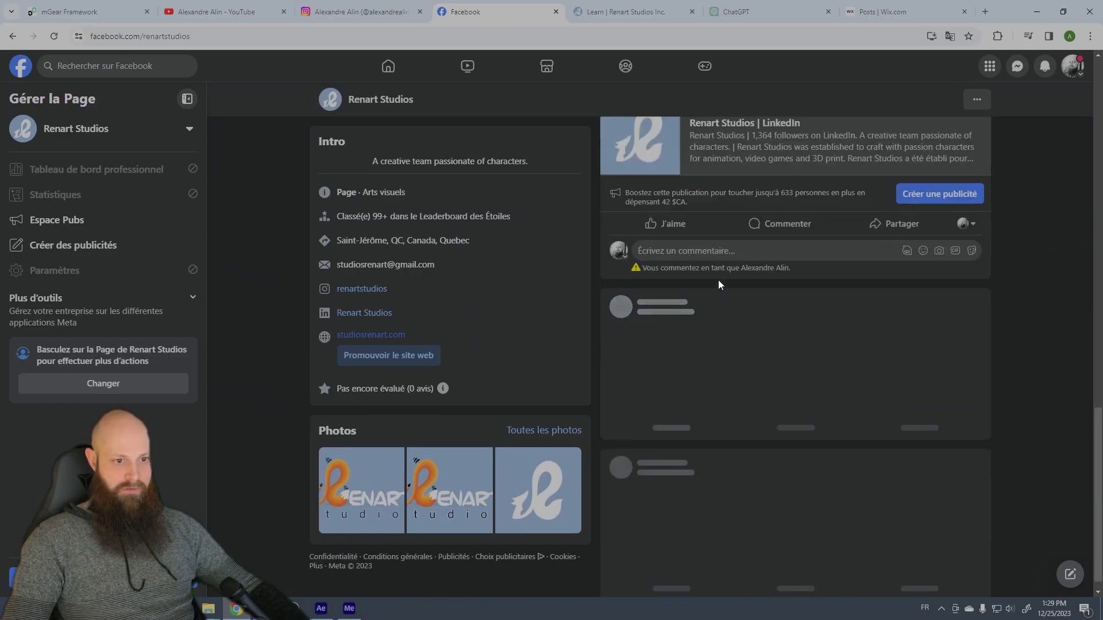
pyautogui.scroll(12, 544, 182)
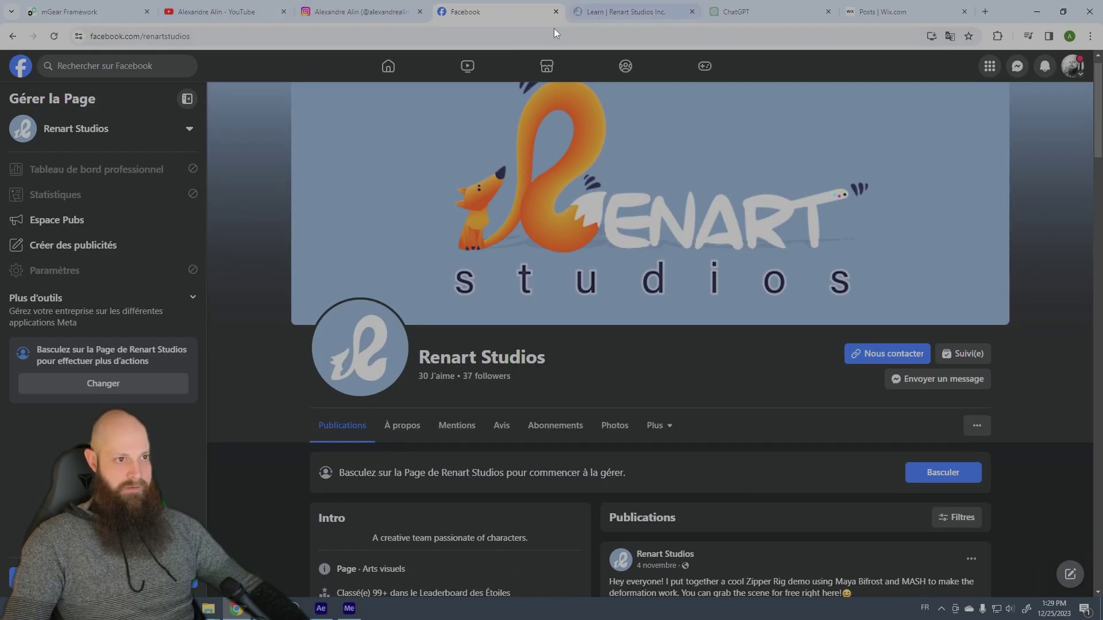
pyautogui.scroll(-6, 746, 382)
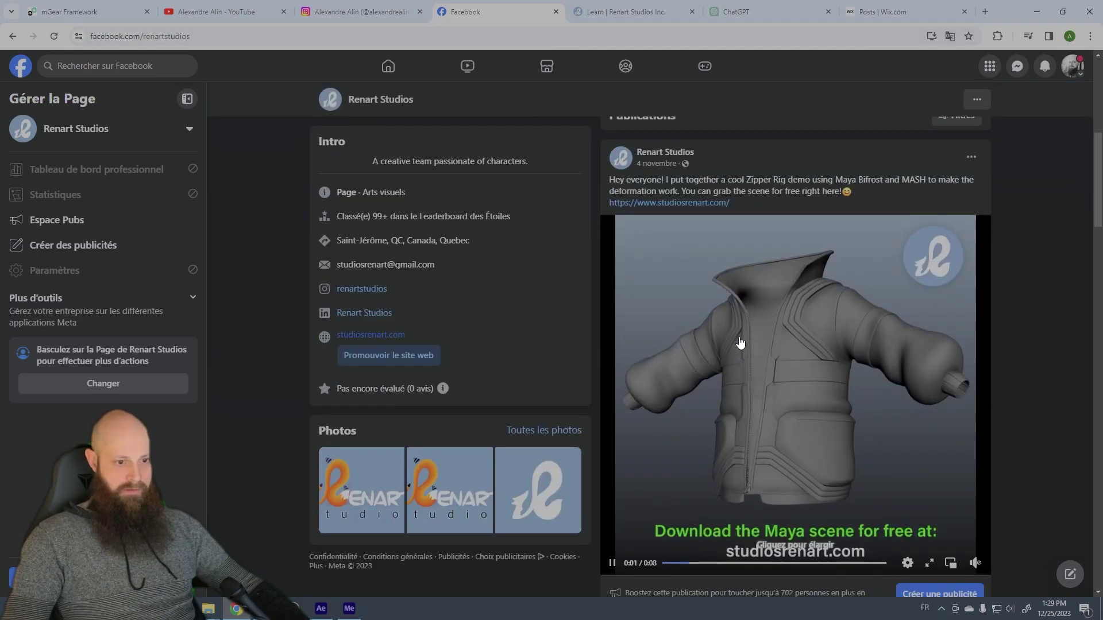
pyautogui.scroll(7, 739, 340)
pyautogui.click(362, 16)
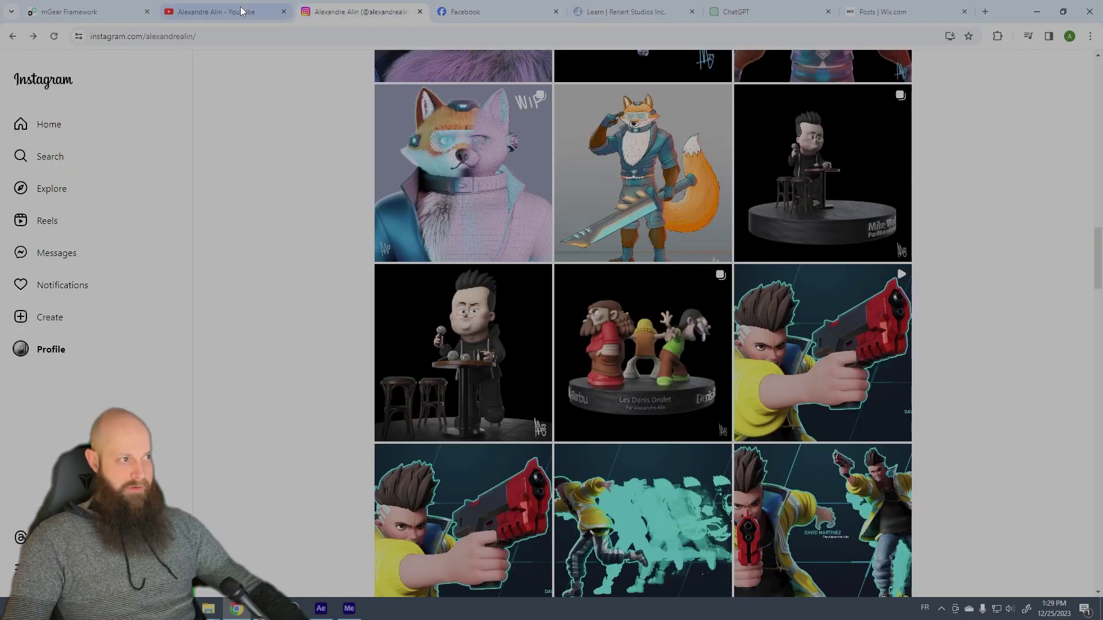
pyautogui.click(225, 14)
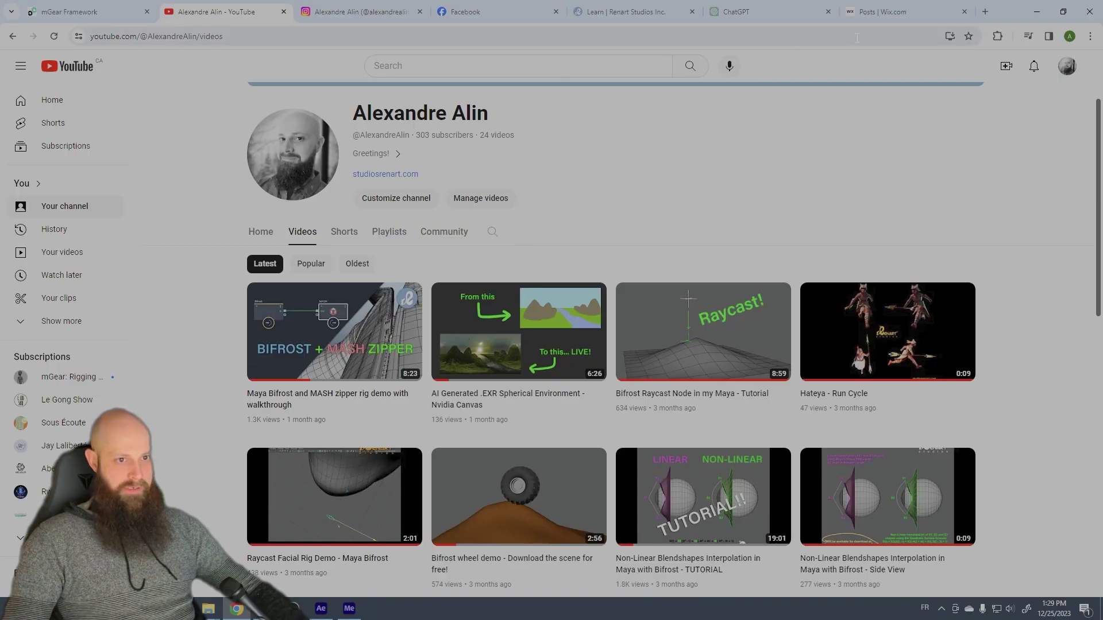
# Open LinkedIn in a new tab, view the Renart Studios company page as a member and look over its home section
pyautogui.click(983, 14)
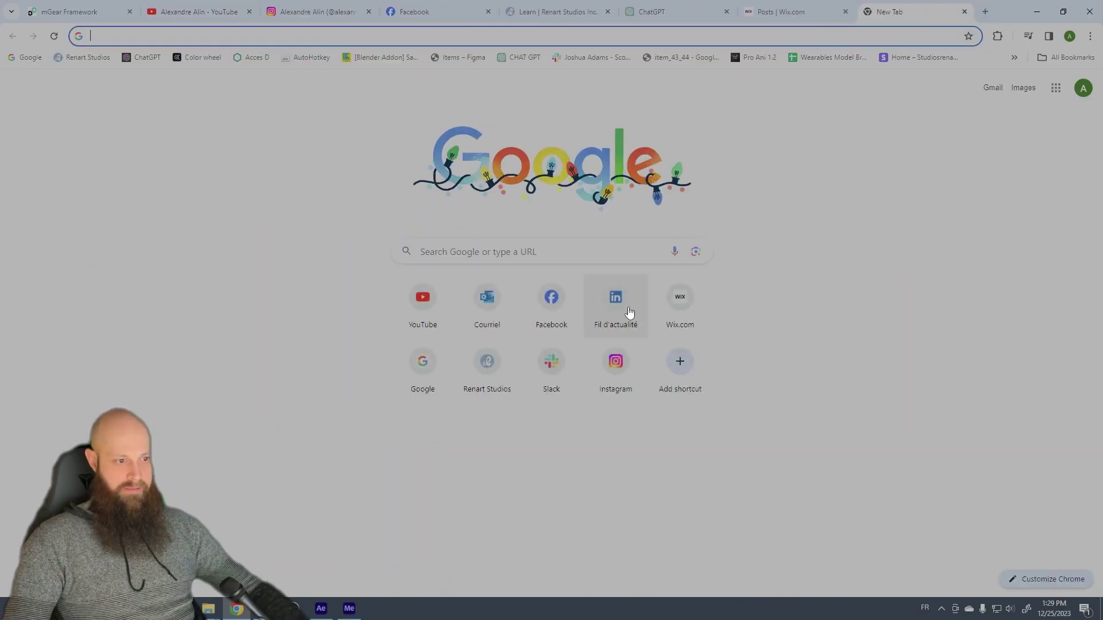
pyautogui.click(629, 312)
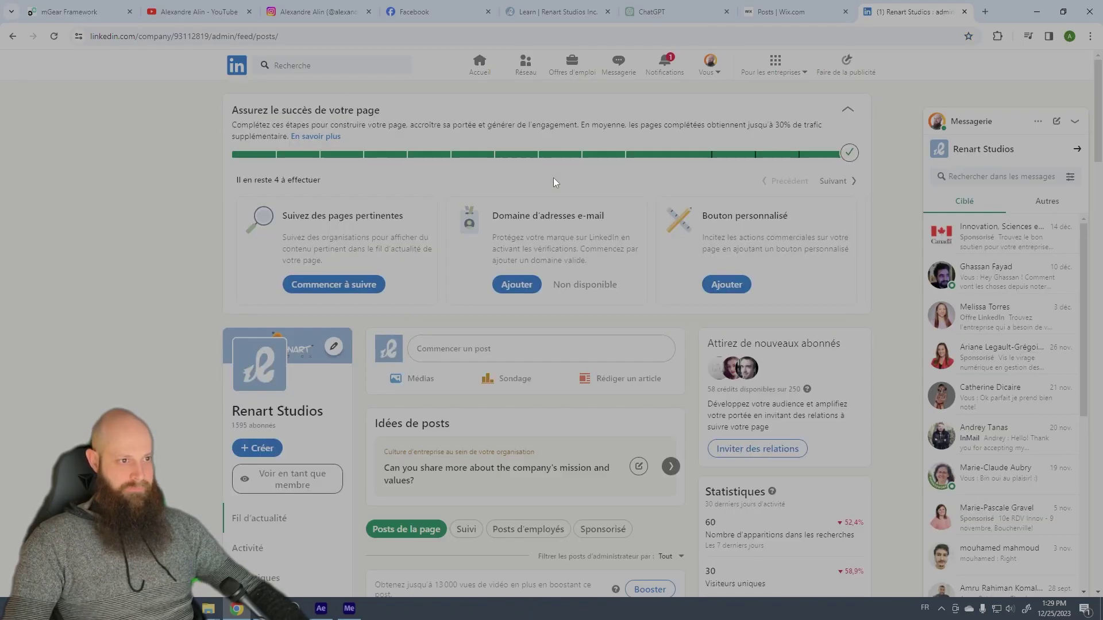
pyautogui.scroll(-1, 723, 255)
pyautogui.scroll(-3, 425, 236)
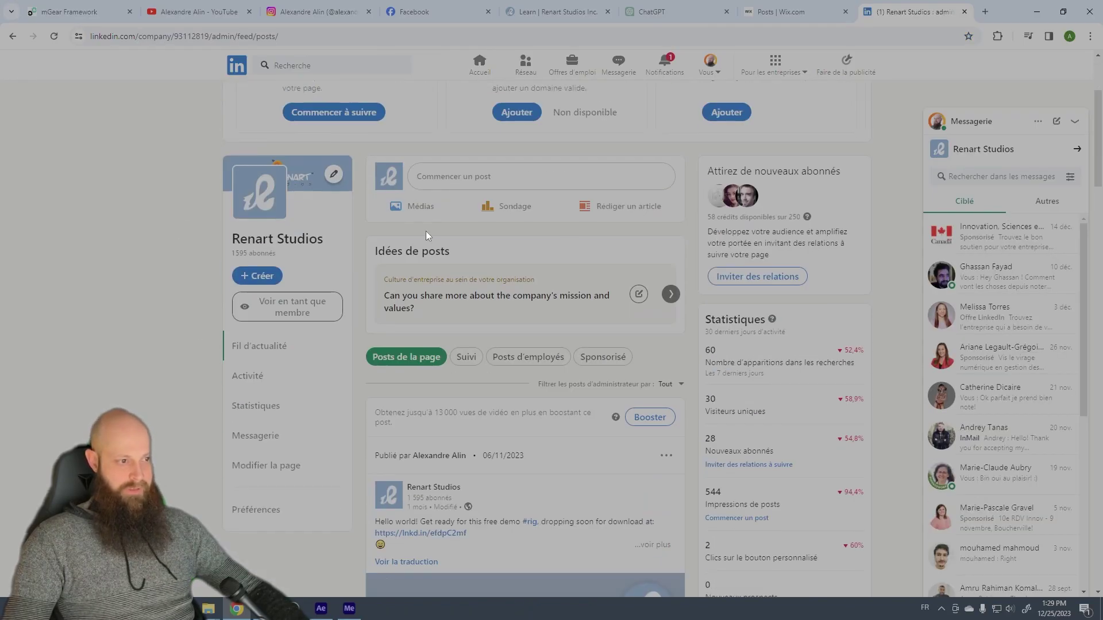
pyautogui.click(293, 305)
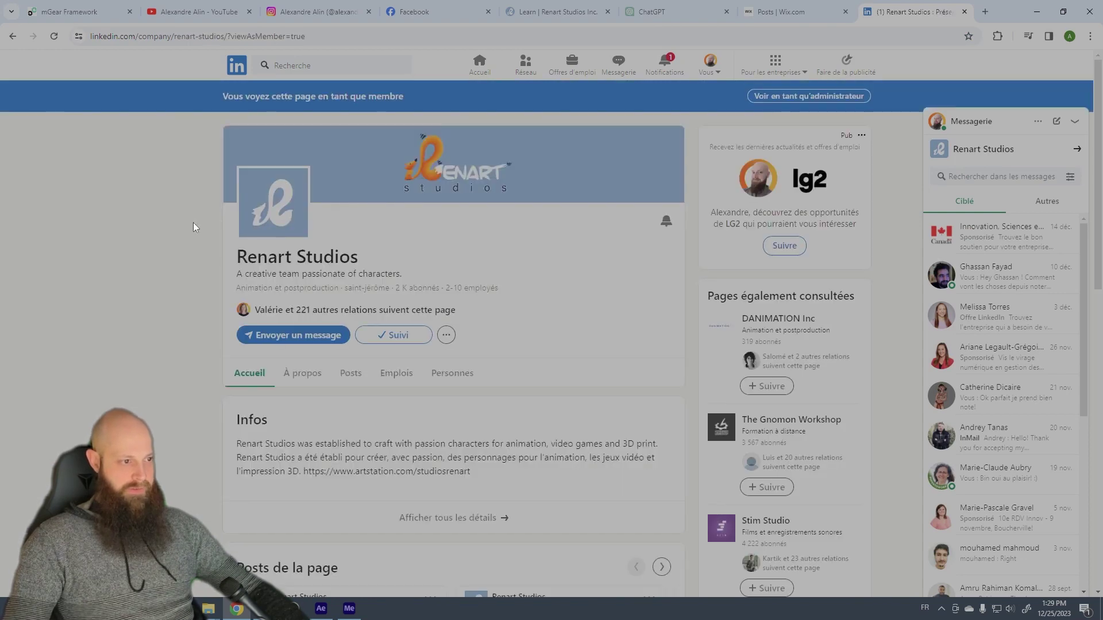
pyautogui.scroll(-5, 201, 229)
pyautogui.scroll(3, 201, 228)
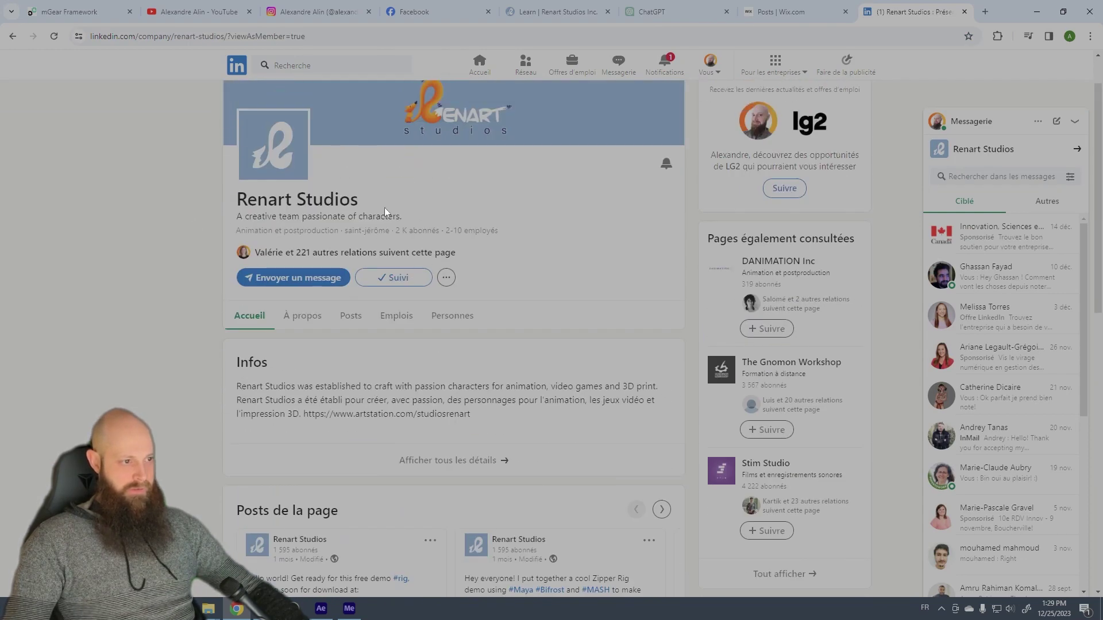
pyautogui.scroll(-8, 384, 208)
pyautogui.scroll(4, 378, 250)
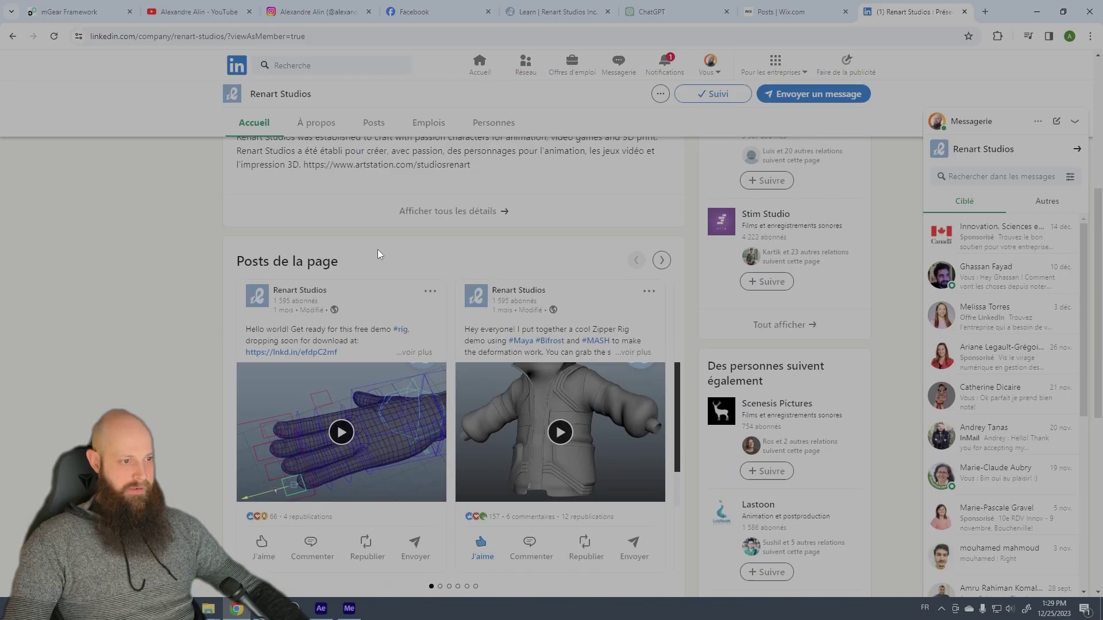
# Open the company page's Posts section on LinkedIn and browse the published rig demos
pyautogui.click(379, 132)
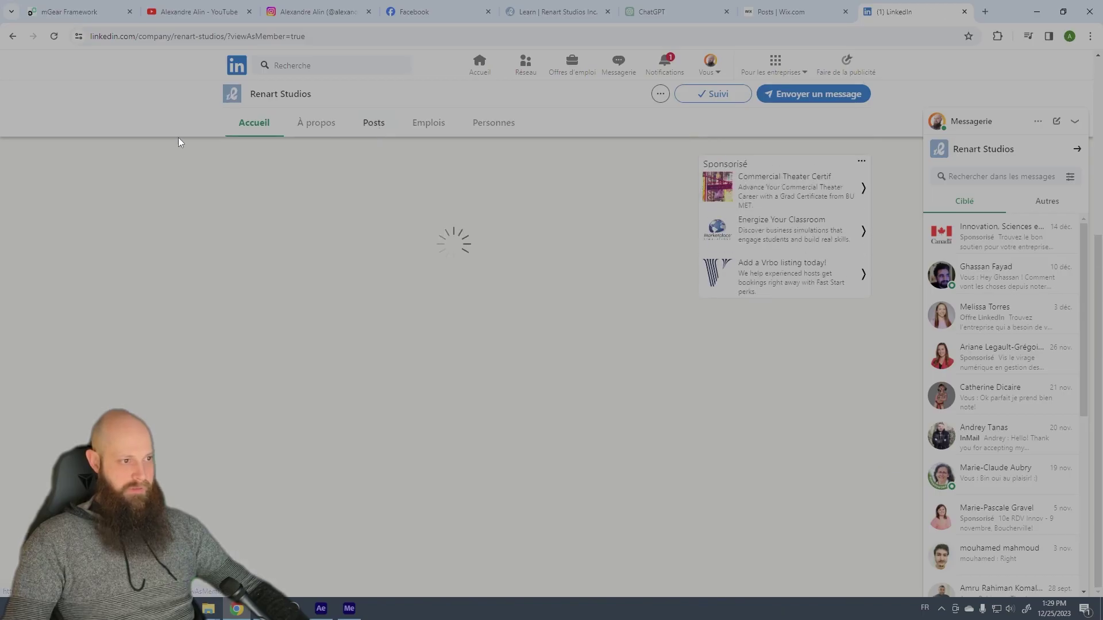
pyautogui.scroll(-5, 446, 297)
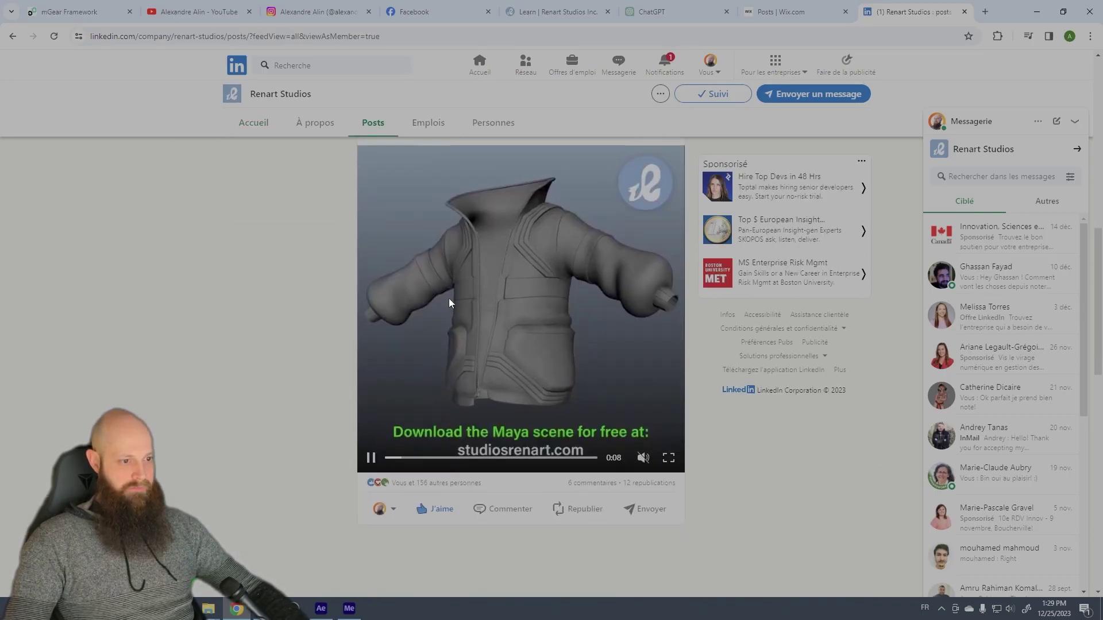
pyautogui.scroll(-15, 449, 298)
pyautogui.scroll(-10, 454, 290)
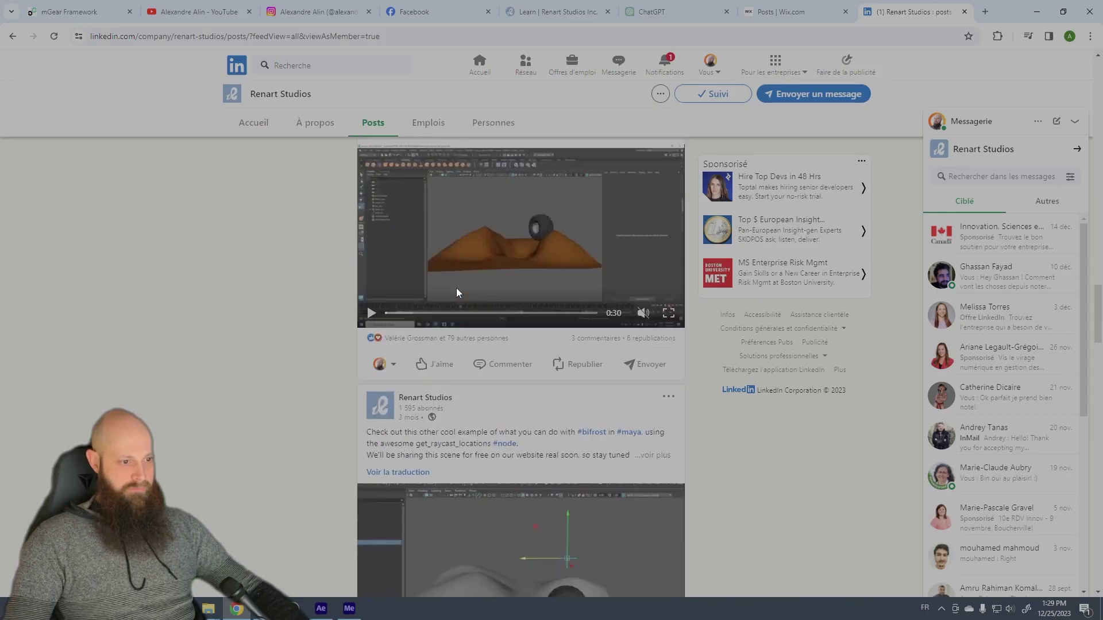
pyautogui.scroll(5, 312, 304)
pyautogui.scroll(5, 312, 304)
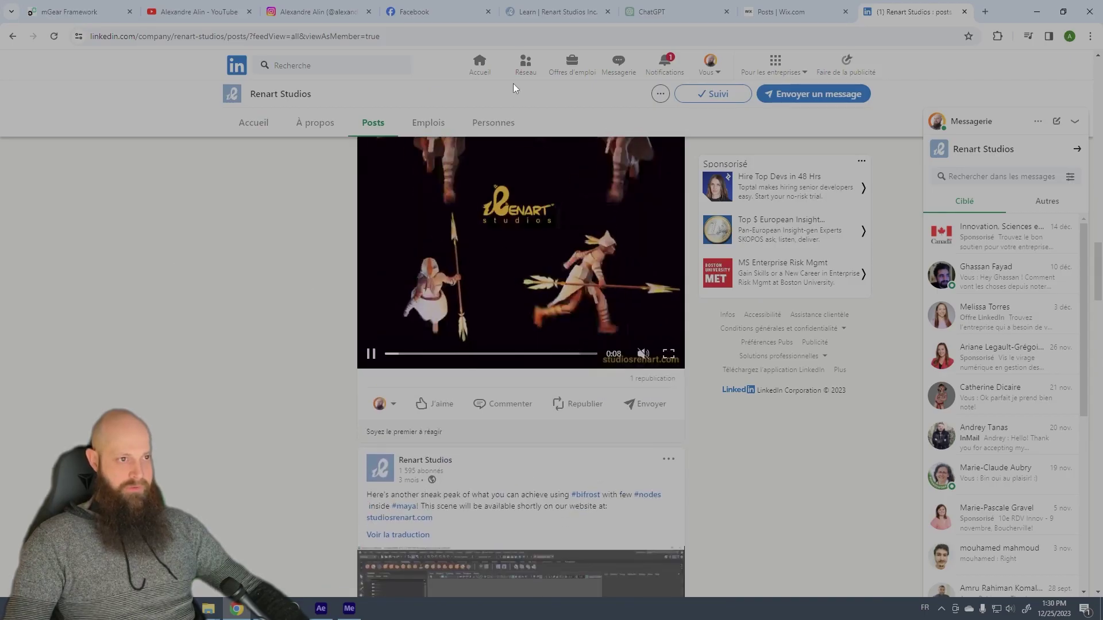
# Return to the Renart Studios Learn page and look through the posts down to the footer's social links
pyautogui.click(539, 13)
pyautogui.scroll(-15, 804, 258)
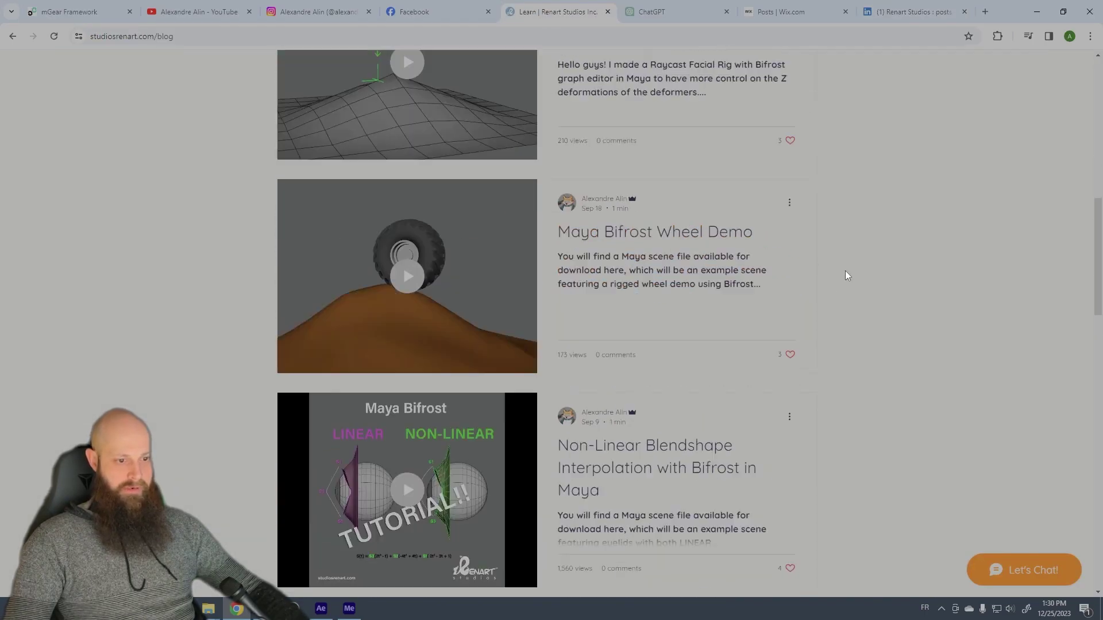
pyautogui.moveTo(1094, 287); pyautogui.dragTo(1082, 498)
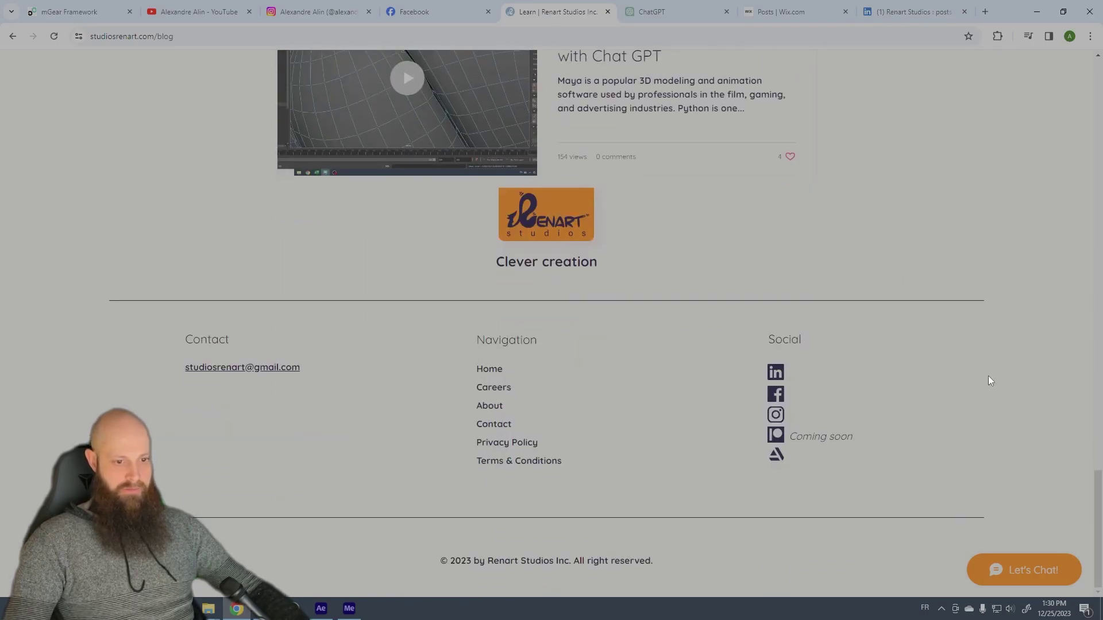
pyautogui.scroll(20, 989, 192)
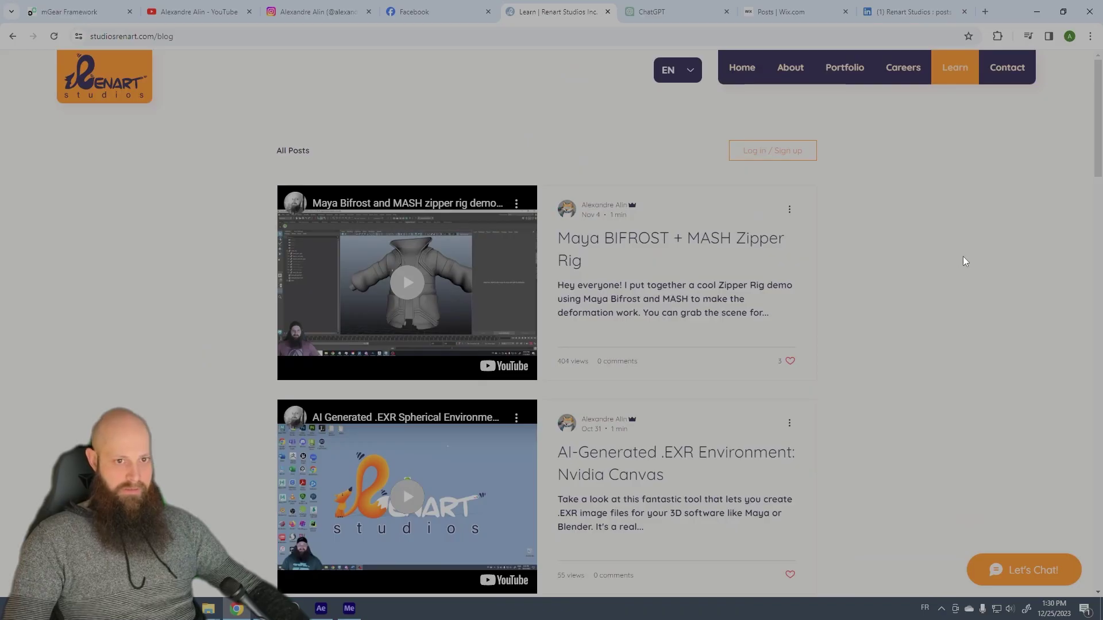
# Switch to Maya, scrub the timeline back to its start and play the gloved hand's animation from a close view
pyautogui.click(1034, 15)
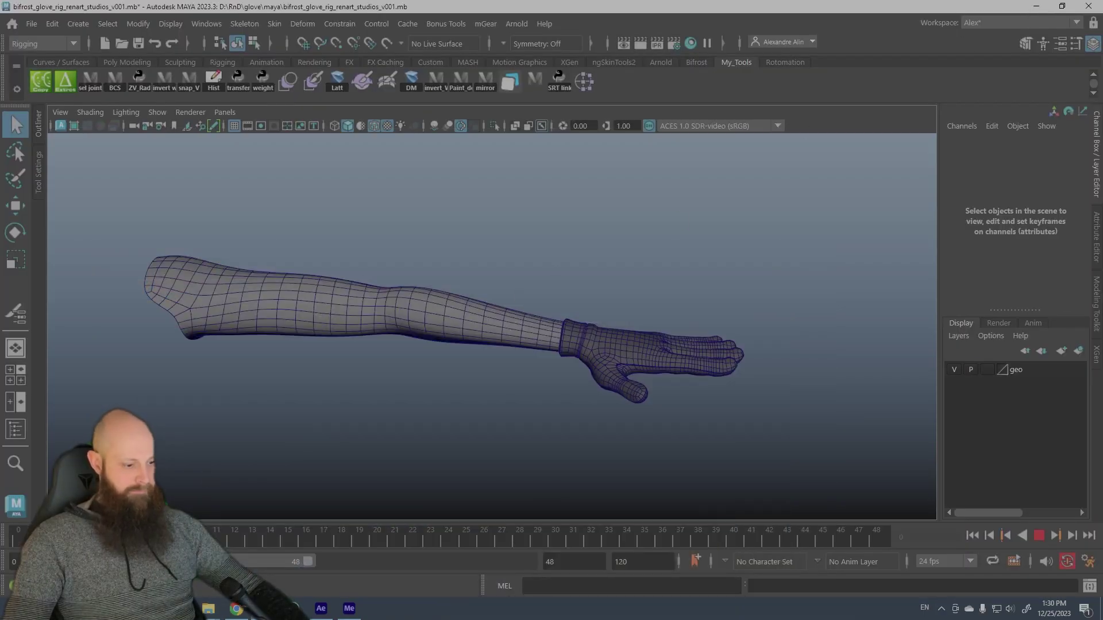
pyautogui.moveTo(501, 544); pyautogui.dragTo(288, 544)
pyautogui.moveTo(440, 542)
pyautogui.mouseDown()
pyautogui.moveTo(749, 542)
pyautogui.moveTo(356, 539)
pyautogui.moveTo(723, 543)
pyautogui.moveTo(309, 549)
pyautogui.moveTo(795, 553)
pyautogui.moveTo(207, 542)
pyautogui.mouseUp()
pyautogui.keyDown('alt'); pyautogui.moveTo(555, 355); pyautogui.dragTo(598, 351); pyautogui.keyUp('alt')
pyautogui.click(567, 315)
pyautogui.click(430, 212)
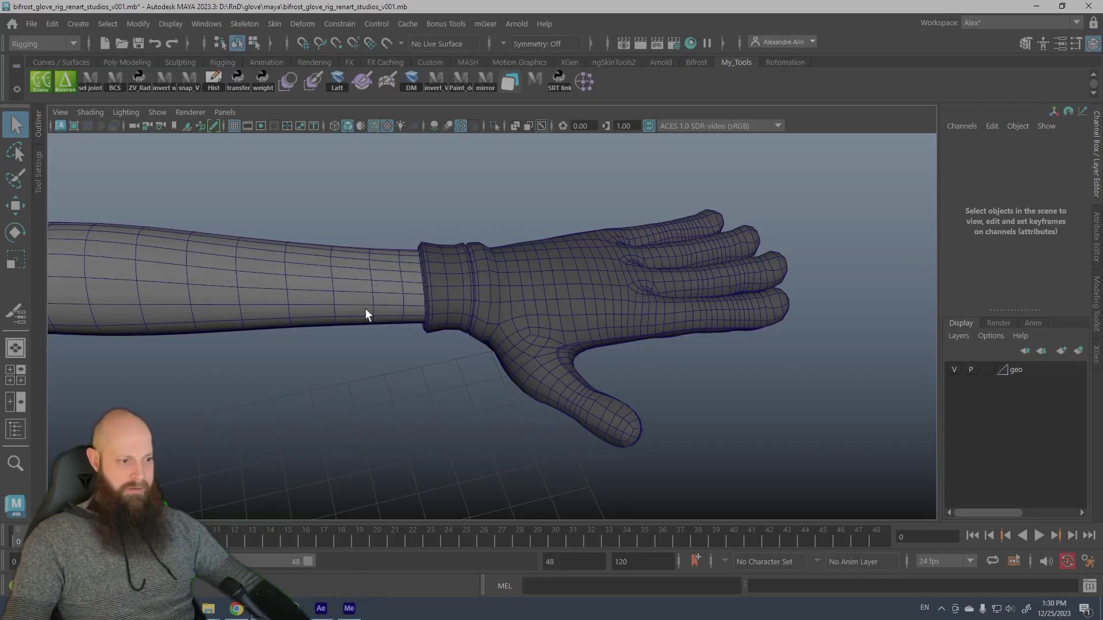
pyautogui.hotkey('alt', 'v')
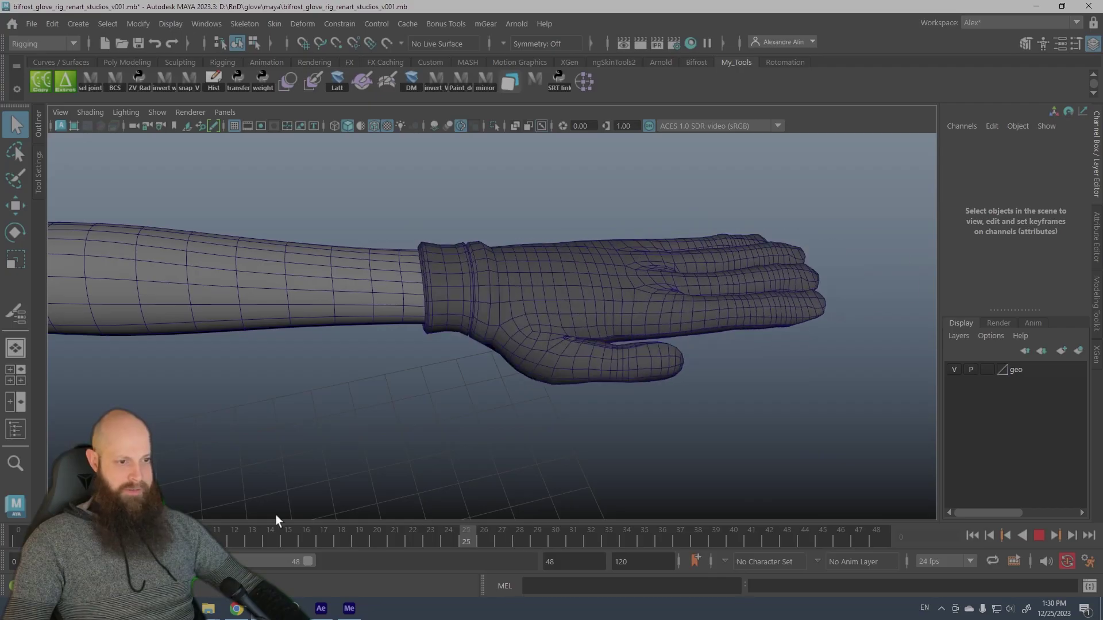
pyautogui.hotkey('alt', 'v')
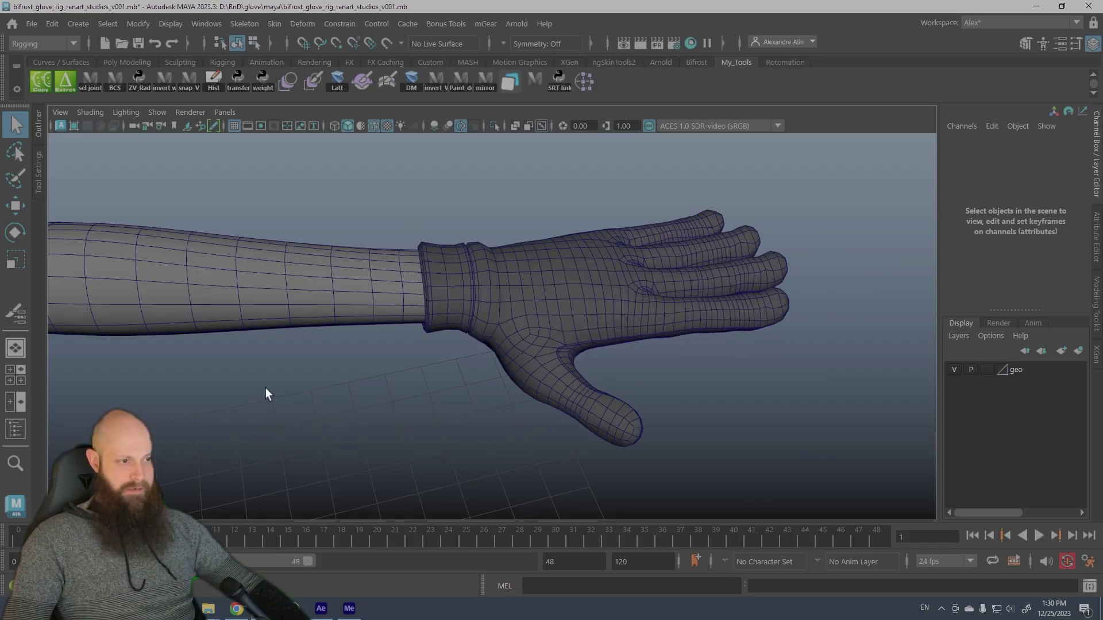
# Show the rig's control curves in the viewport and frame the whole arm with its controls
pyautogui.click(161, 112)
pyautogui.click(172, 185)
pyautogui.keyDown('alt'); pyautogui.moveTo(556, 201); pyautogui.dragTo(463, 293); pyautogui.keyUp('alt')
pyautogui.keyDown('alt'); pyautogui.moveTo(463, 293); pyautogui.dragTo(555, 319, button='middle'); pyautogui.keyUp('alt')
pyautogui.keyDown('alt'); pyautogui.moveTo(554, 319); pyautogui.dragTo(321, 282, button='right'); pyautogui.keyUp('alt')
pyautogui.keyDown('alt'); pyautogui.moveTo(340, 273); pyautogui.dragTo(505, 291, button='middle'); pyautogui.keyUp('alt')
pyautogui.keyDown('alt'); pyautogui.moveTo(505, 291); pyautogui.dragTo(393, 246, button='right'); pyautogui.keyUp('alt')
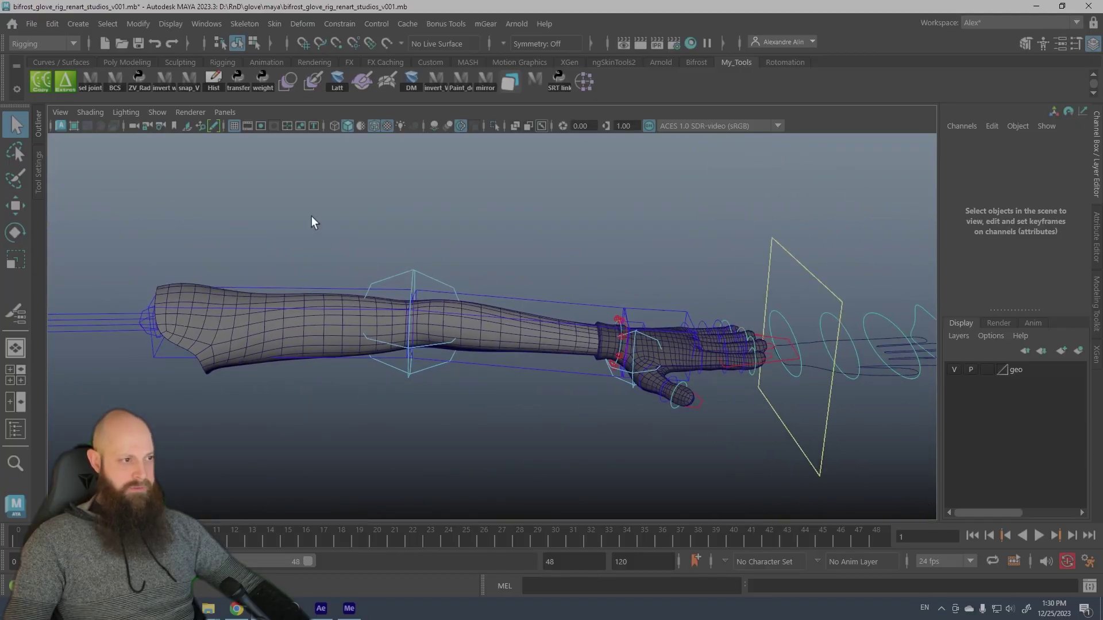
# Look at the mGear commands, switch to Chrome and look over the mGear Framework home page
pyautogui.click(490, 26)
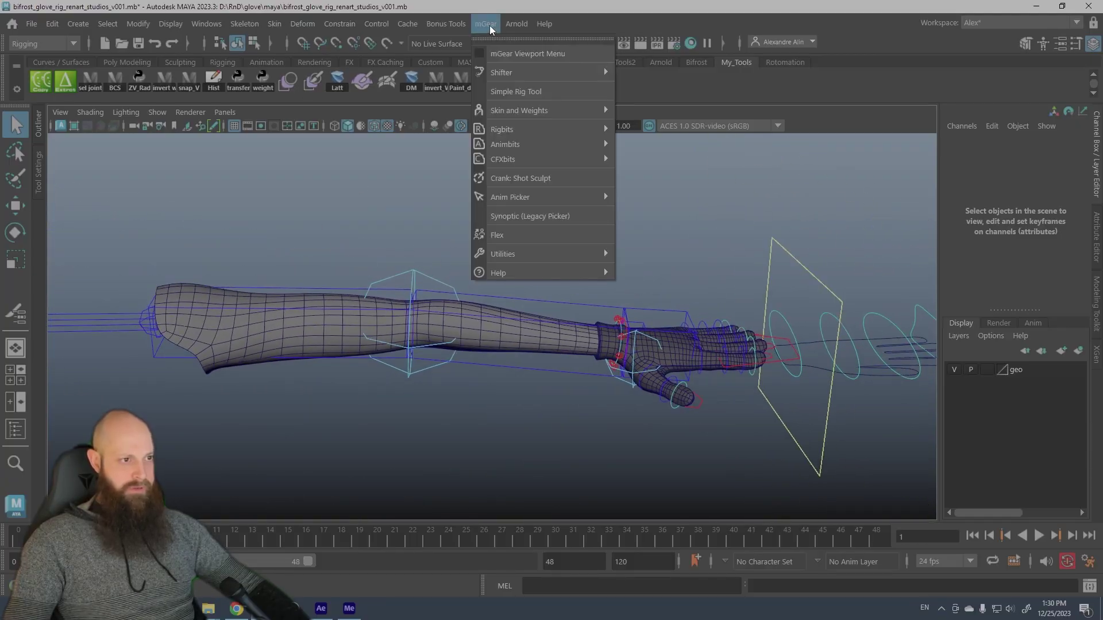
pyautogui.click(399, 178)
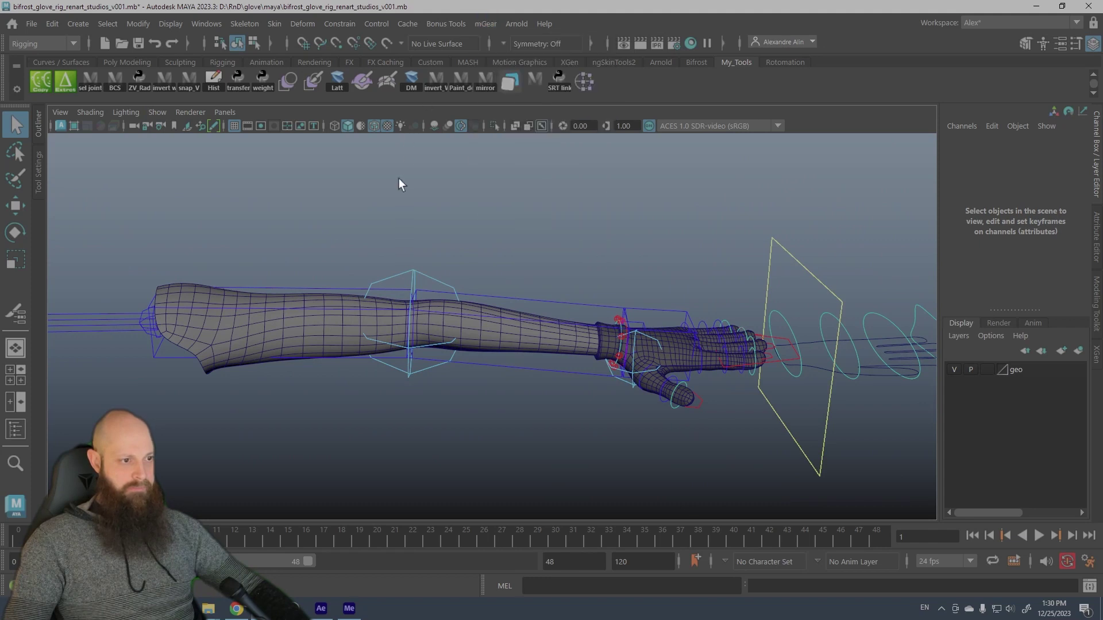
pyautogui.click(238, 610)
pyautogui.click(80, 14)
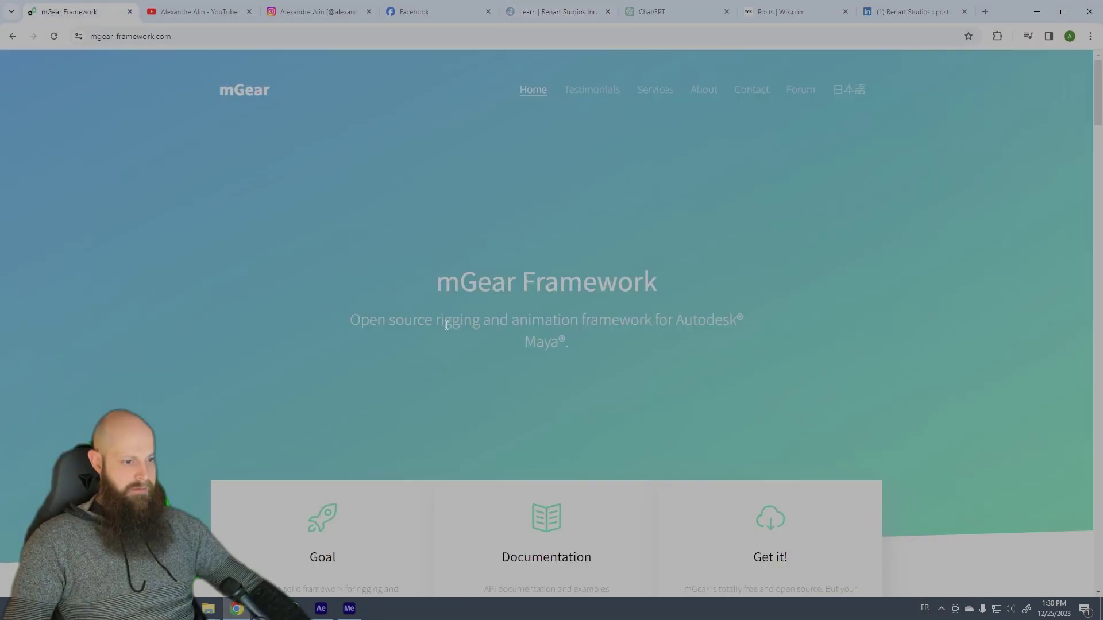
pyautogui.scroll(-3, 760, 378)
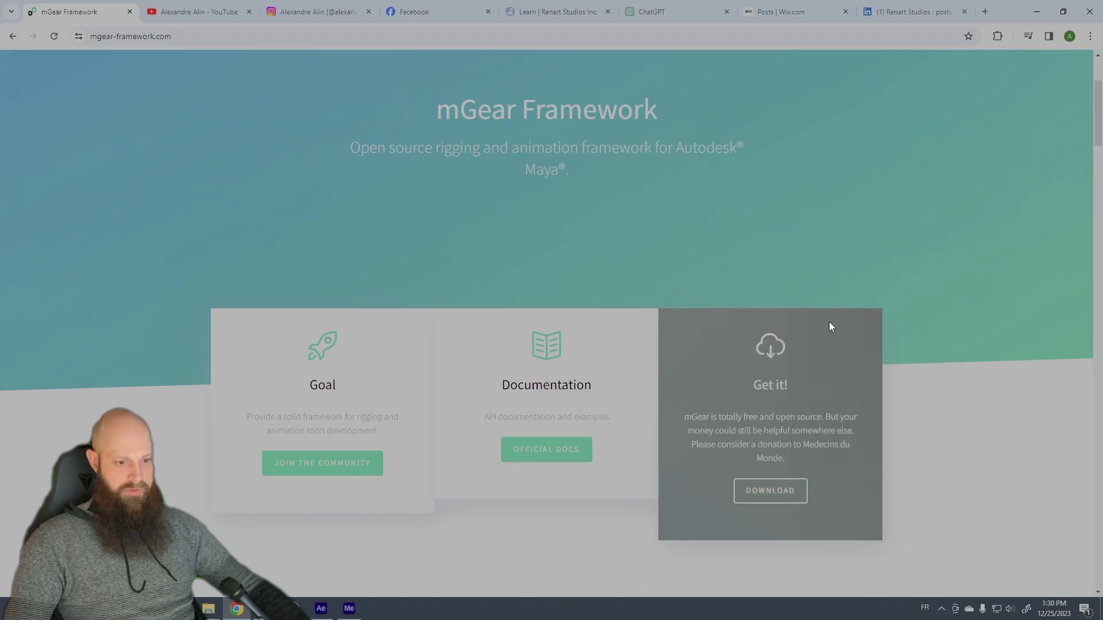
pyautogui.scroll(-4, 749, 315)
pyautogui.scroll(6, 738, 279)
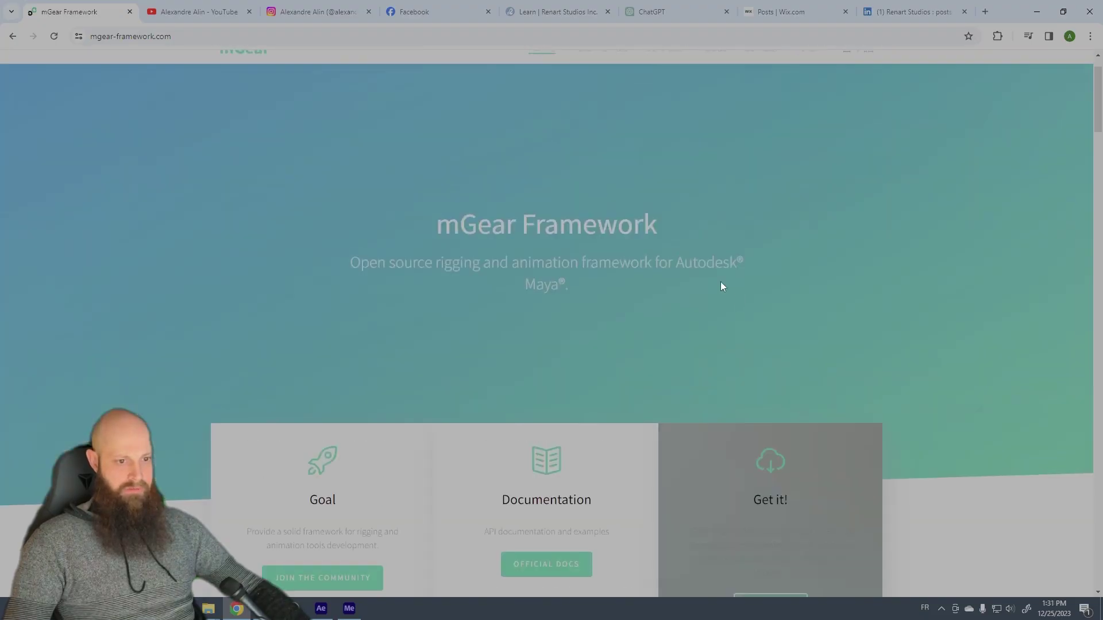
# Return to Maya and look through mGear's Rigbits and Shifter command lists
pyautogui.click(1037, 11)
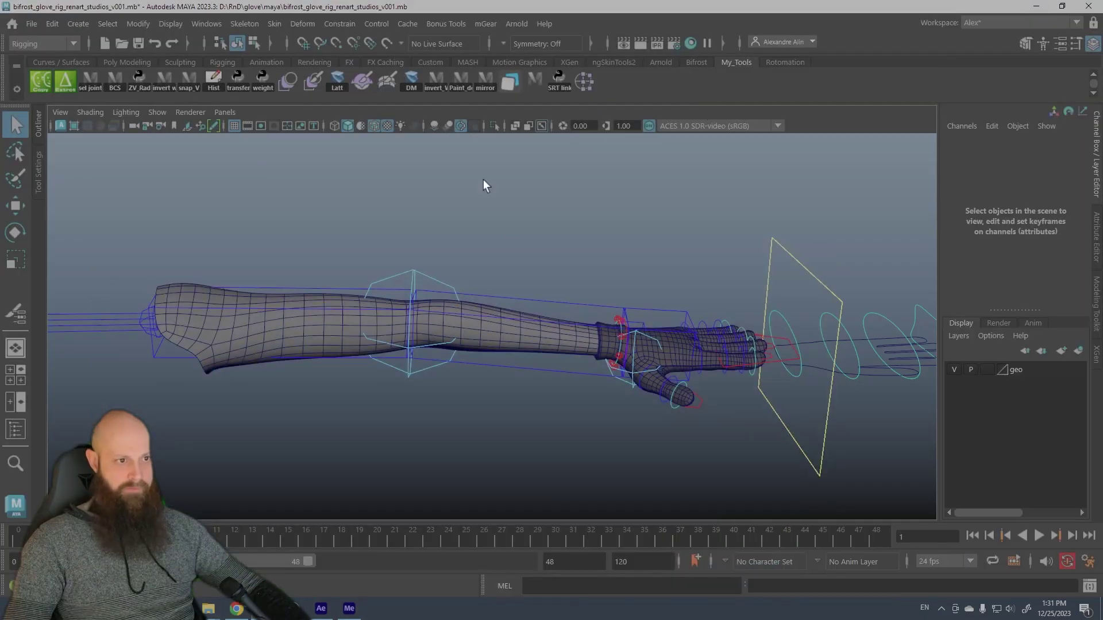
pyautogui.click(481, 33)
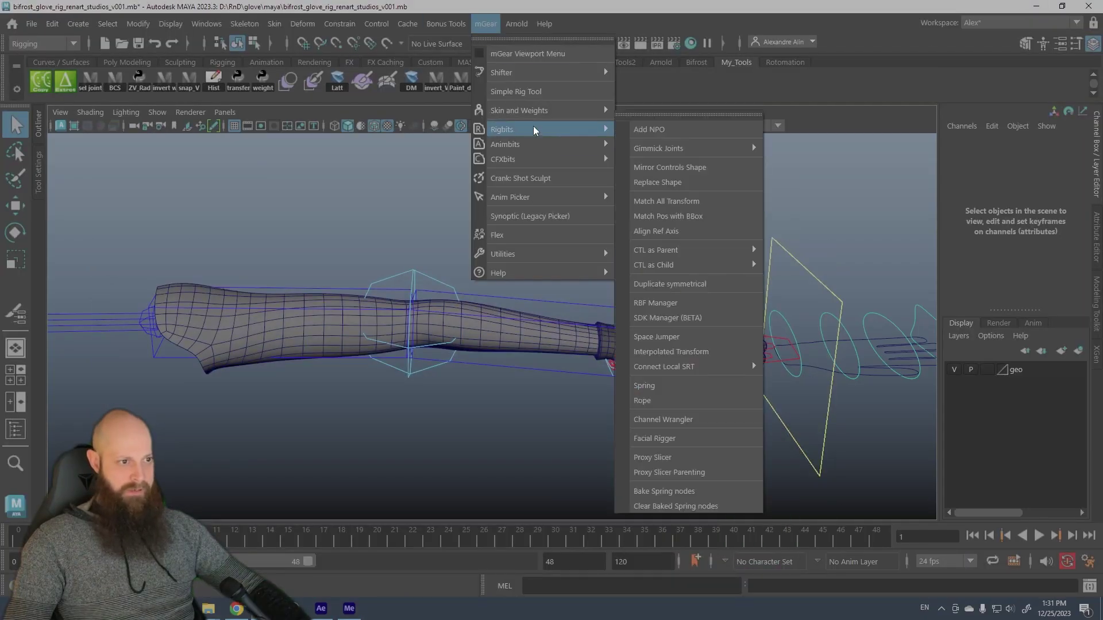
pyautogui.moveTo(534, 71)
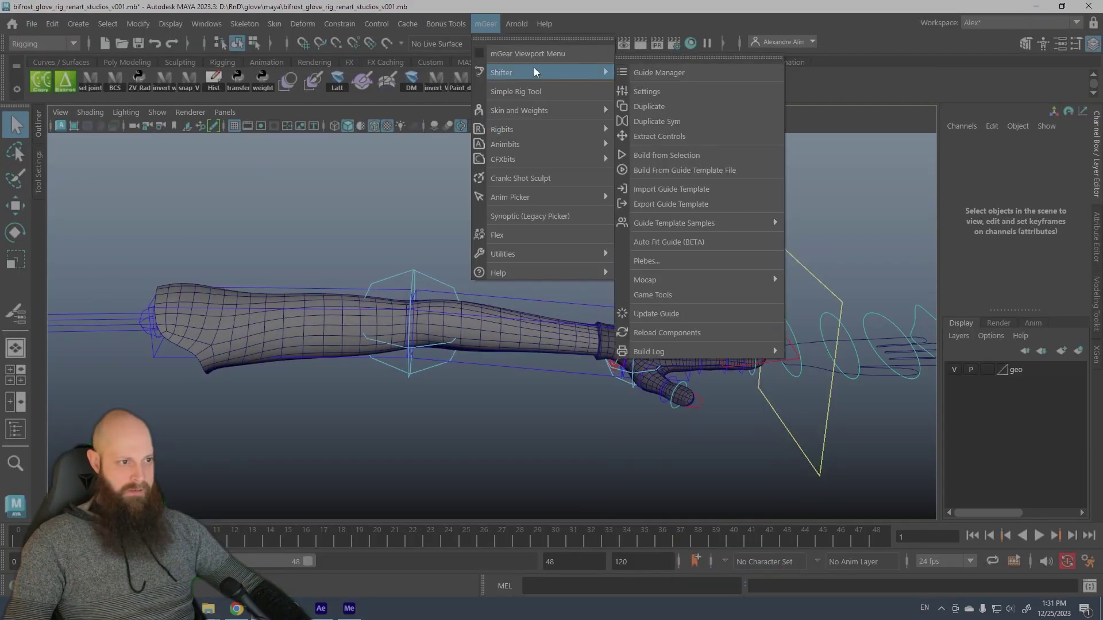
pyautogui.click(394, 202)
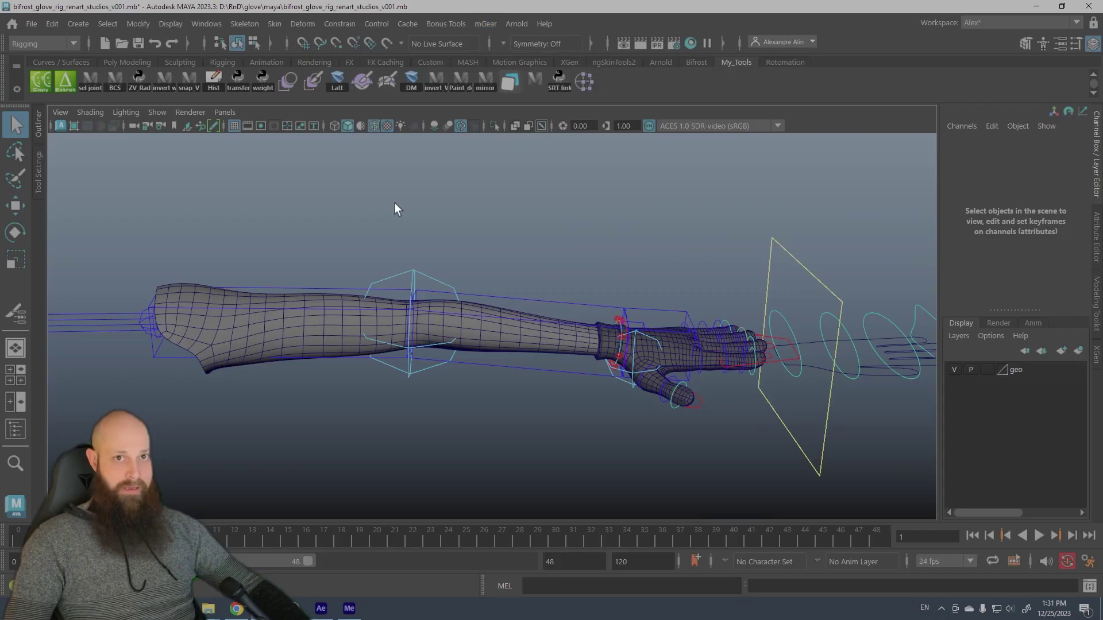
pyautogui.click(483, 24)
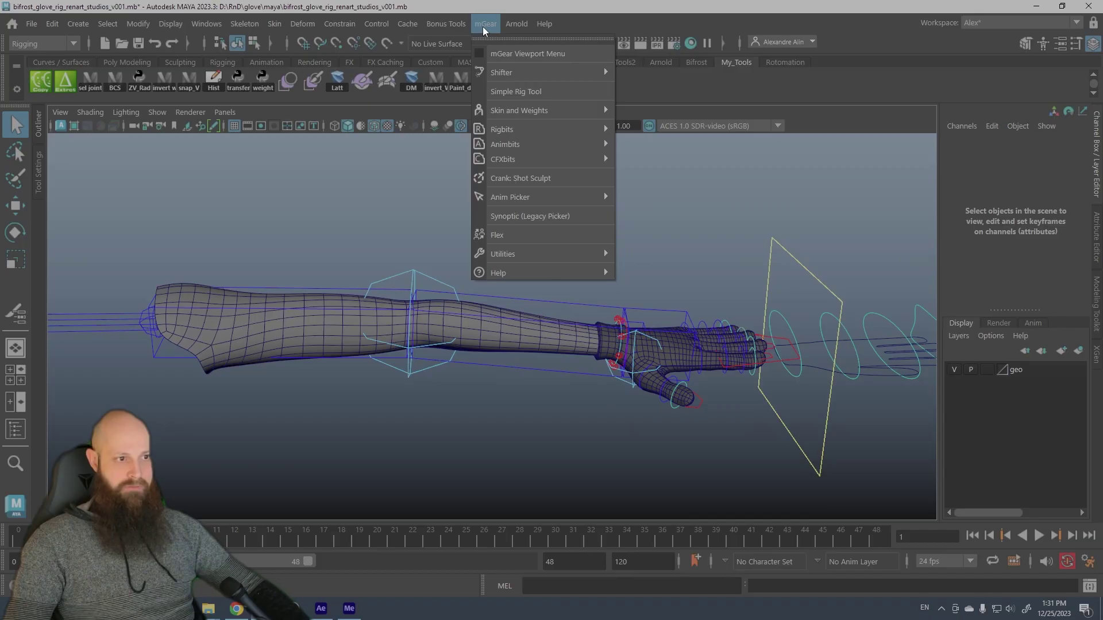
pyautogui.click(483, 24)
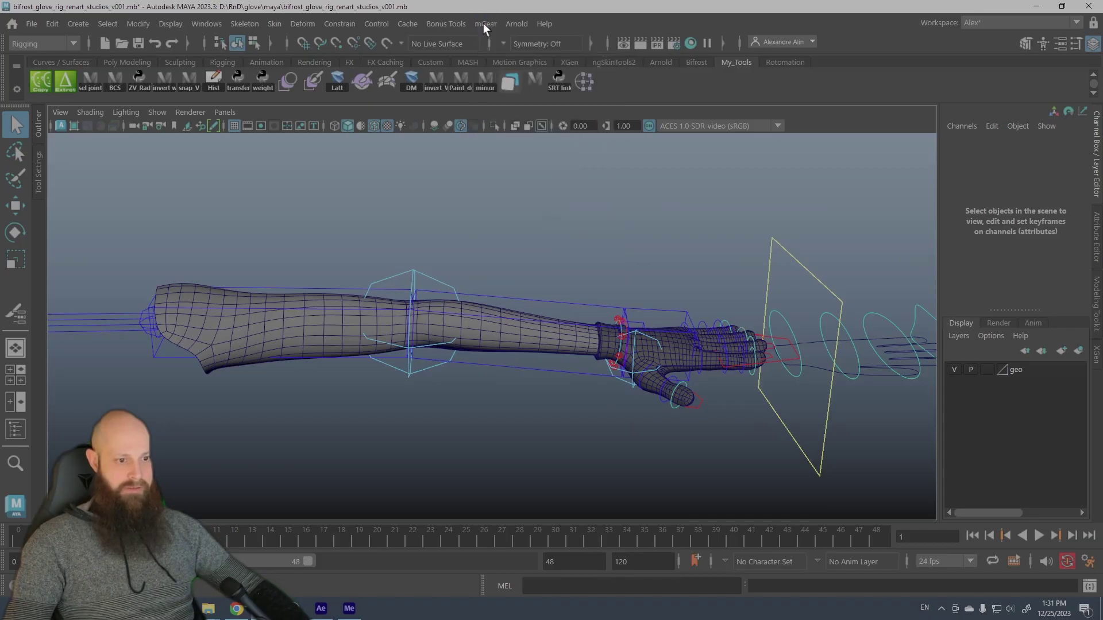
# Try bending one finger by rotating its base control finger_L0_fk0_ctl to about 36 degrees in Z, and undo the rotation
pyautogui.keyDown('alt'); pyautogui.moveTo(609, 342); pyautogui.dragTo(519, 316, button='middle'); pyautogui.keyUp('alt')
pyautogui.keyDown('alt'); pyautogui.moveTo(519, 316); pyautogui.dragTo(654, 425, button='right'); pyautogui.keyUp('alt')
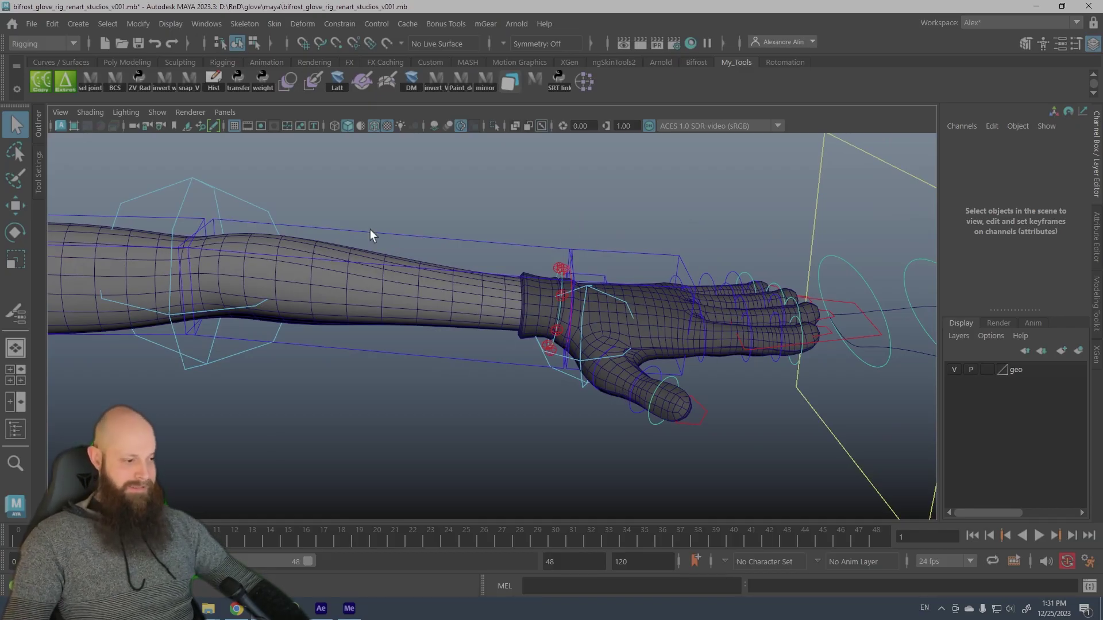
pyautogui.keyDown('alt'); pyautogui.moveTo(607, 312); pyautogui.dragTo(448, 300, button='middle'); pyautogui.keyUp('alt')
pyautogui.keyDown('alt'); pyautogui.moveTo(448, 300); pyautogui.dragTo(505, 344, button='right'); pyautogui.keyUp('alt')
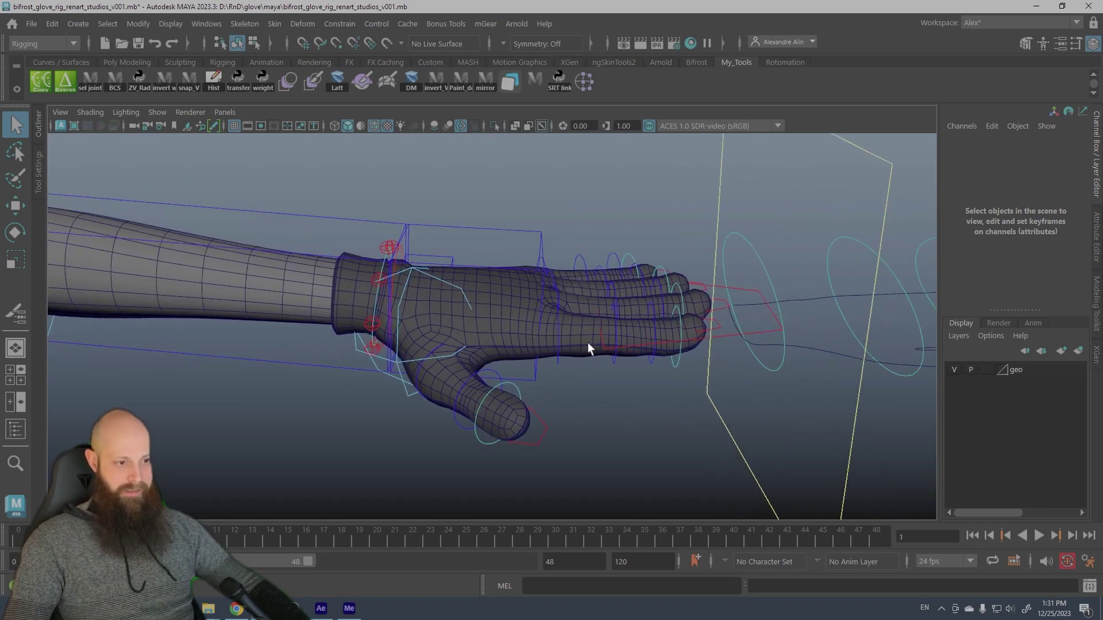
pyautogui.keyDown('alt'); pyautogui.moveTo(580, 331); pyautogui.dragTo(576, 340); pyautogui.keyUp('alt')
pyautogui.keyDown('alt'); pyautogui.moveTo(576, 339); pyautogui.dragTo(547, 335, button='middle'); pyautogui.keyUp('alt')
pyautogui.keyDown('alt'); pyautogui.moveTo(523, 334); pyautogui.dragTo(548, 350); pyautogui.keyUp('alt')
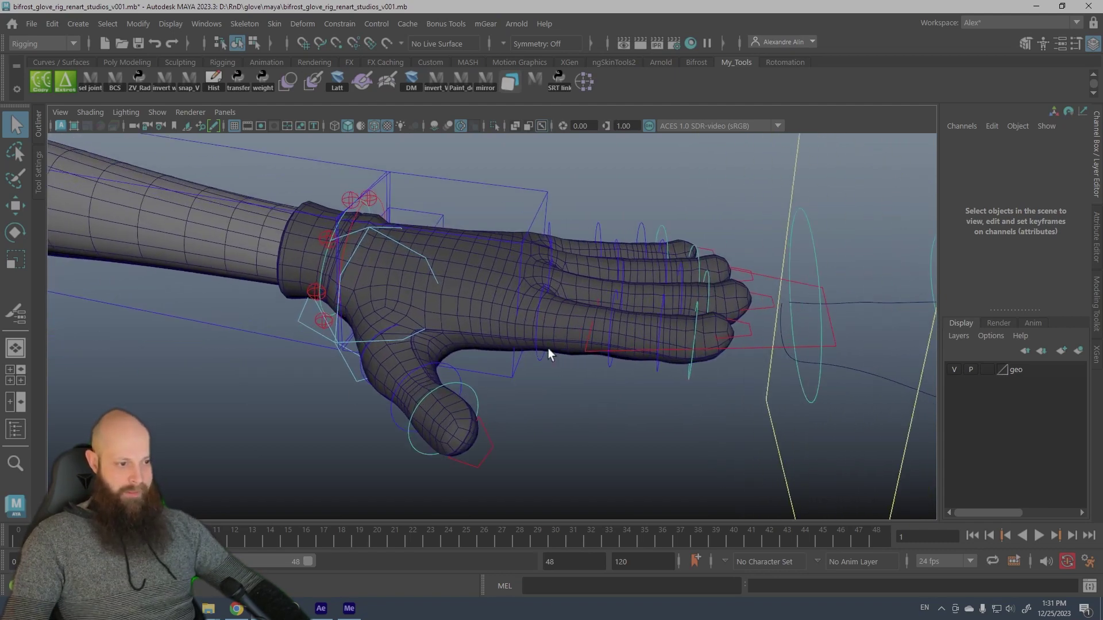
pyautogui.click(535, 309)
pyautogui.click(537, 309)
pyautogui.keyDown('alt'); pyautogui.moveTo(539, 308); pyautogui.dragTo(545, 294); pyautogui.keyUp('alt')
pyautogui.press('e')
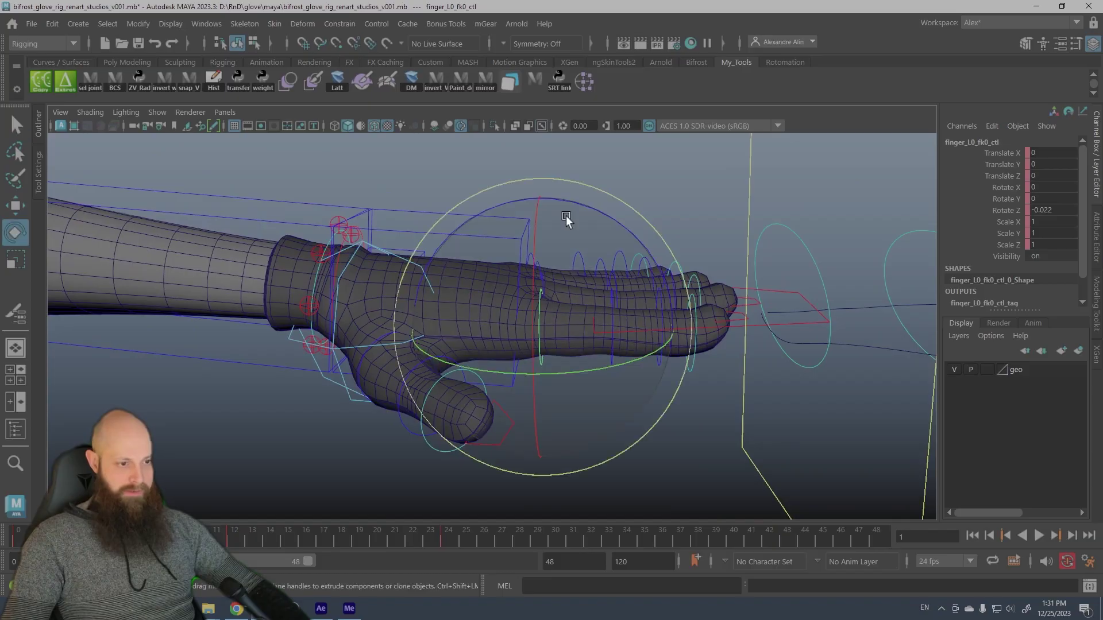
pyautogui.moveTo(566, 219); pyautogui.dragTo(600, 267)
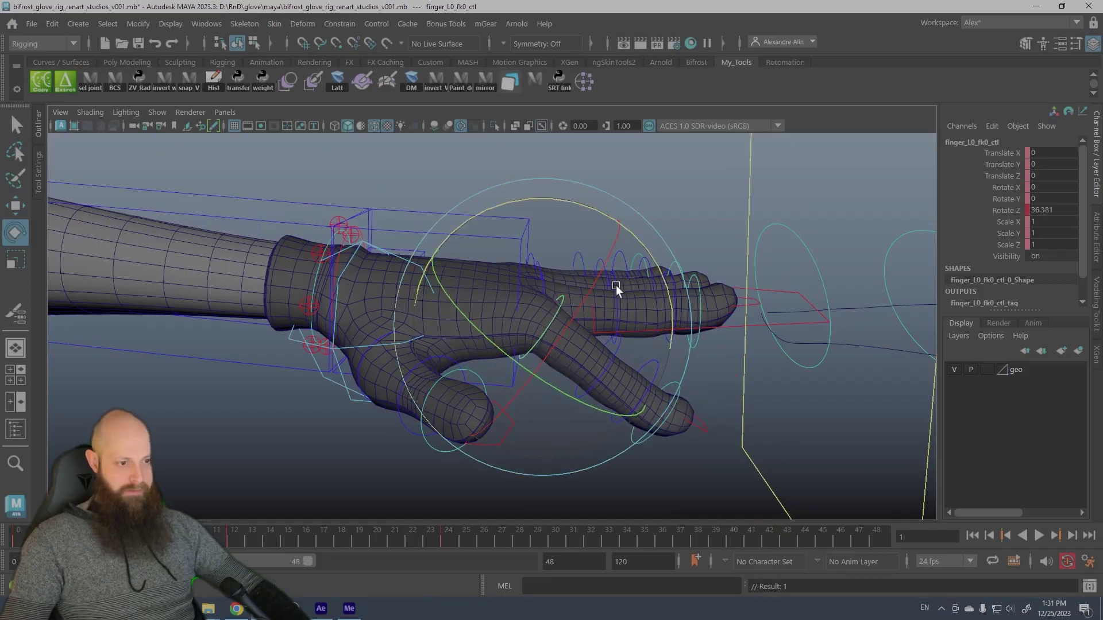
pyautogui.hotkey('ctrl', 'z')
pyautogui.hotkey('ctrl', 'z')
# Open mGear's Synoptic (Legacy Picker) and move it beside the hand so the rig stays visible
pyautogui.click(479, 25)
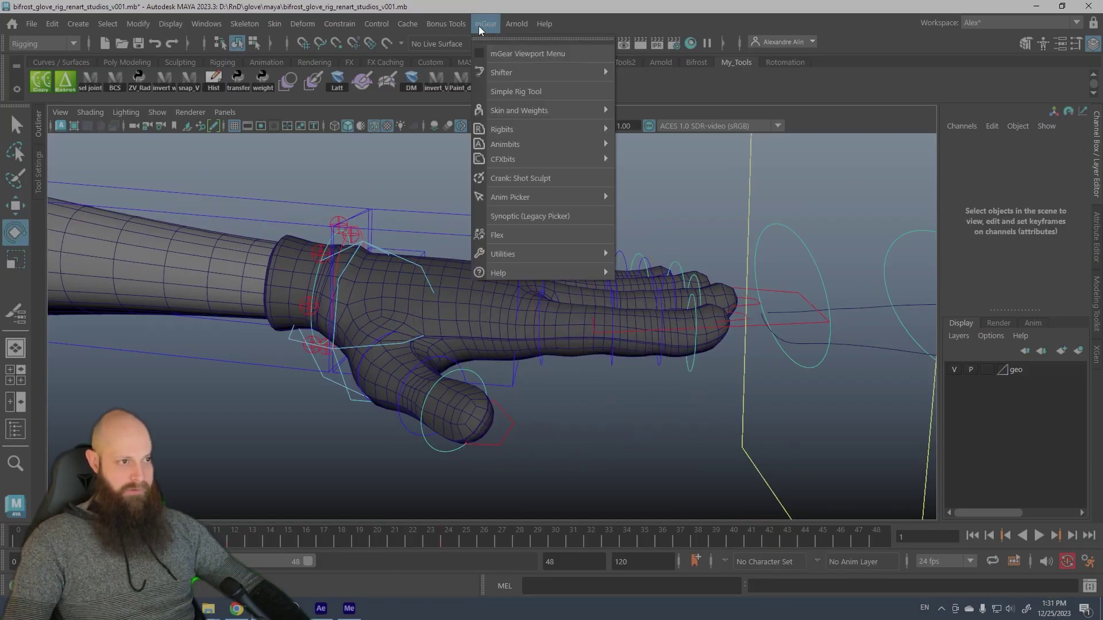
pyautogui.click(505, 217)
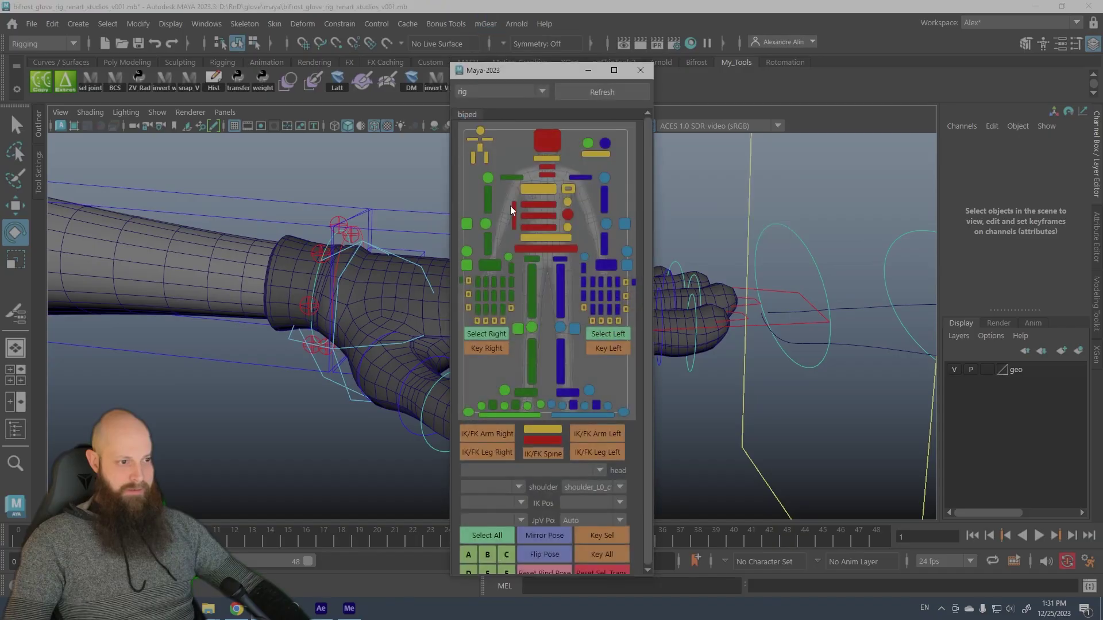
pyautogui.moveTo(499, 70); pyautogui.dragTo(877, 80)
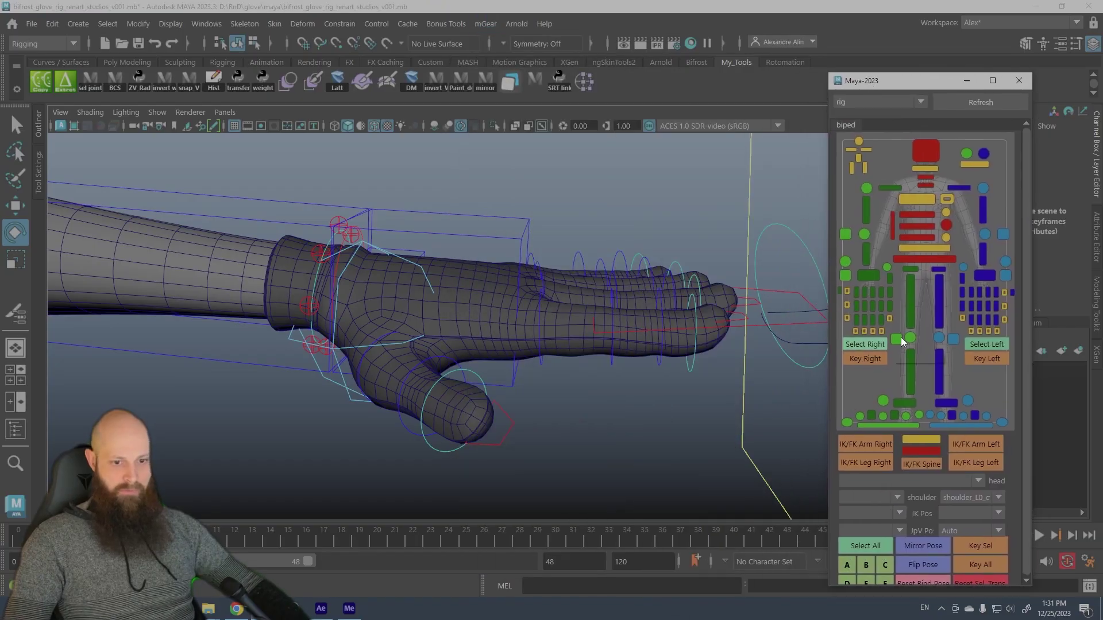
# Try curling the four left fingers together by selecting their three rows of FK controls in the picker and rotating them, and undo the curl
pyautogui.click(1006, 295)
pyautogui.keyDown('alt'); pyautogui.moveTo(712, 315); pyautogui.dragTo(693, 203); pyautogui.keyUp('alt')
pyautogui.keyDown('alt'); pyautogui.moveTo(689, 201); pyautogui.dragTo(784, 221); pyautogui.keyUp('alt')
pyautogui.hotkey('ctrl', 'z')
pyautogui.click(1004, 306)
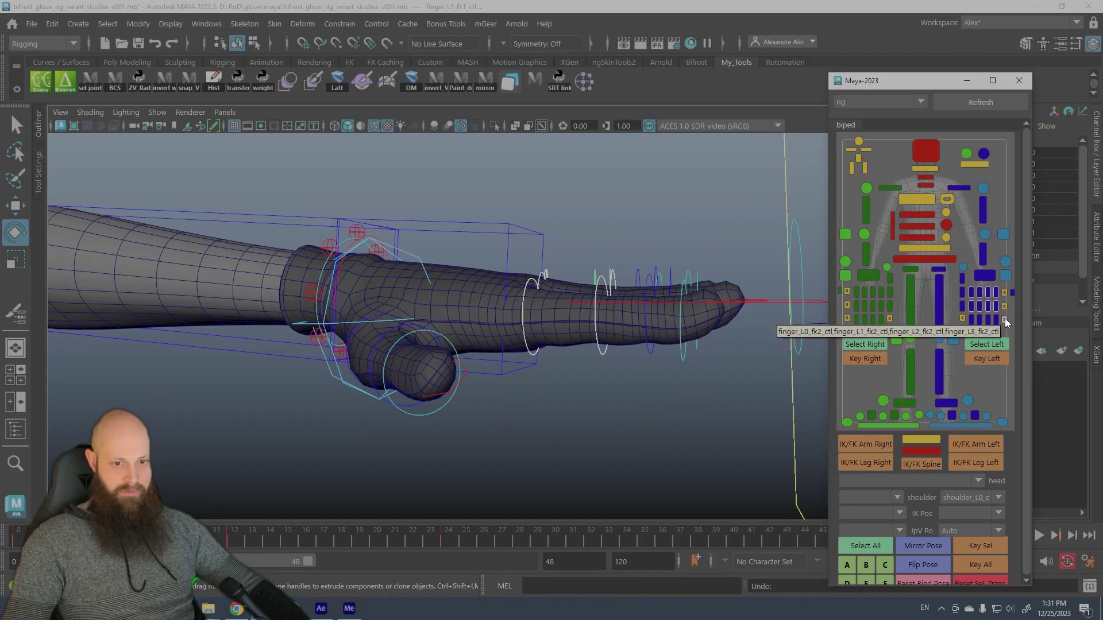
pyautogui.click(1004, 318)
pyautogui.moveTo(651, 184); pyautogui.dragTo(691, 257)
pyautogui.keyDown('alt'); pyautogui.moveTo(598, 339); pyautogui.dragTo(506, 244); pyautogui.keyUp('alt')
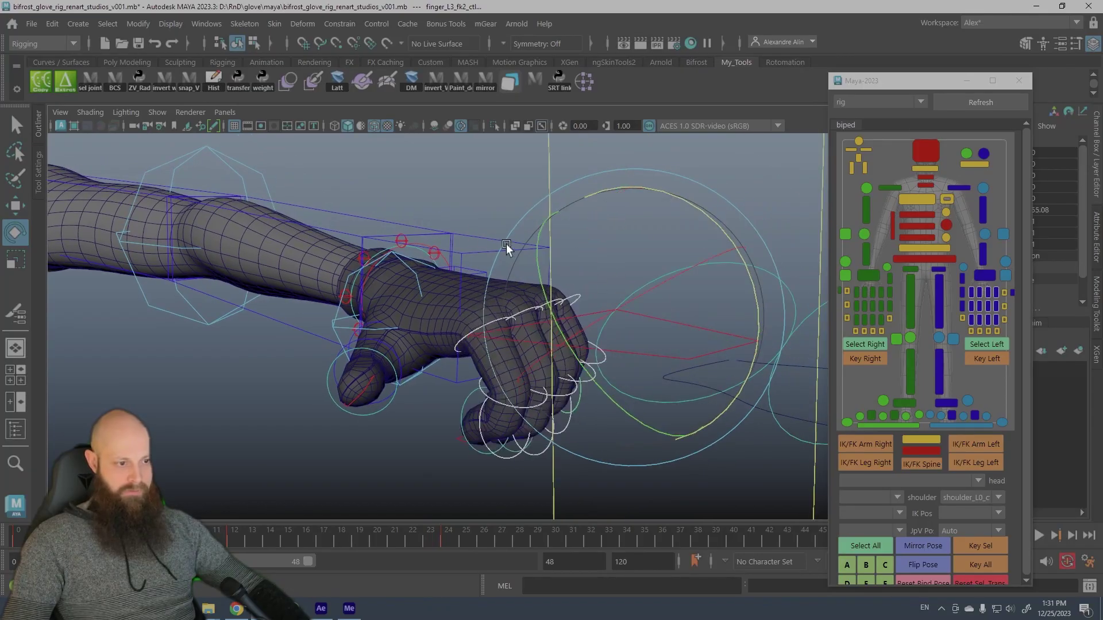
pyautogui.hotkey('ctrl', 'z')
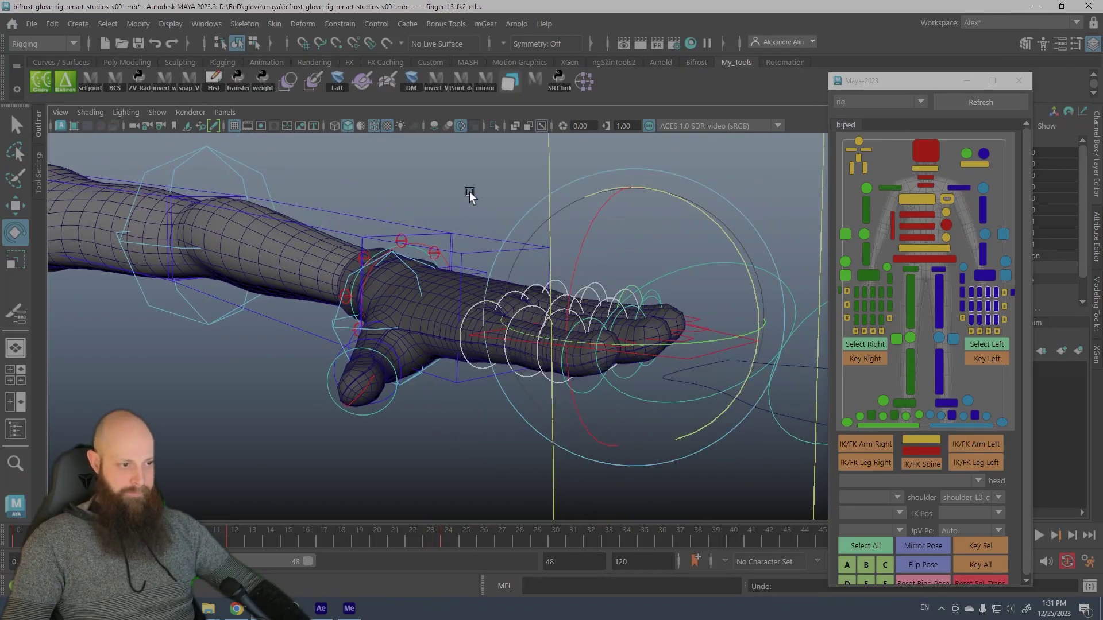
# Try rotating the hand's meta_L0_ctl control while viewing the fingers from the front, and undo the rotations
pyautogui.click(493, 221)
pyautogui.keyDown('alt'); pyautogui.moveTo(537, 240); pyautogui.dragTo(508, 377); pyautogui.keyUp('alt')
pyautogui.click(471, 298)
pyautogui.keyDown('alt'); pyautogui.moveTo(485, 365); pyautogui.dragTo(556, 309, button='middle'); pyautogui.keyUp('alt')
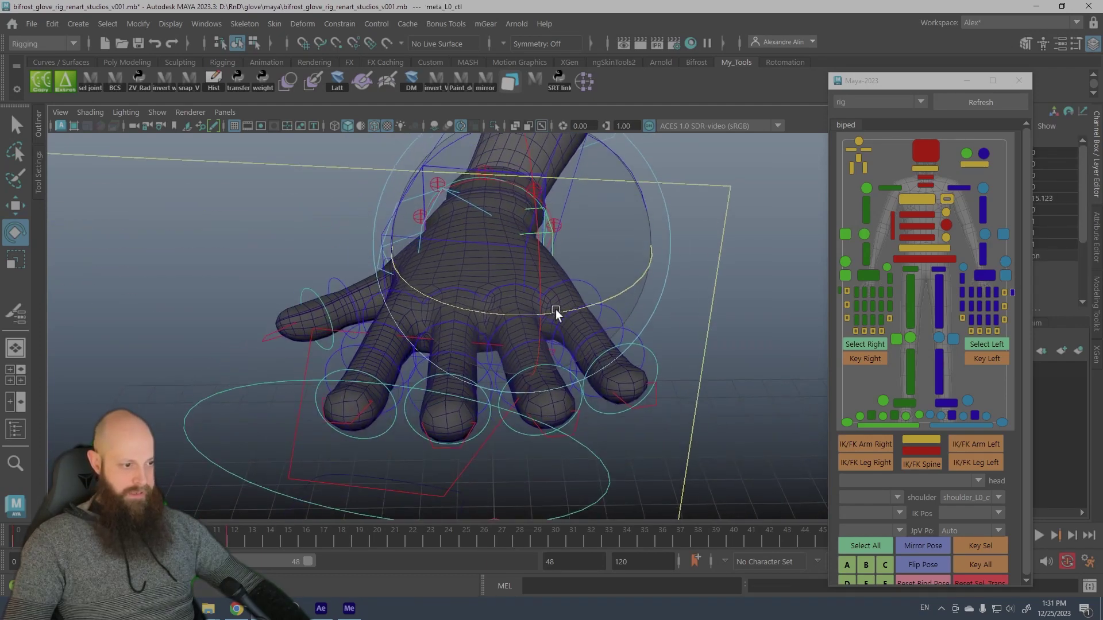
pyautogui.moveTo(556, 309); pyautogui.dragTo(431, 324)
pyautogui.hotkey('ctrl', 'z')
pyautogui.hotkey('ctrl', 'z')
pyautogui.hotkey('ctrl', 'z')
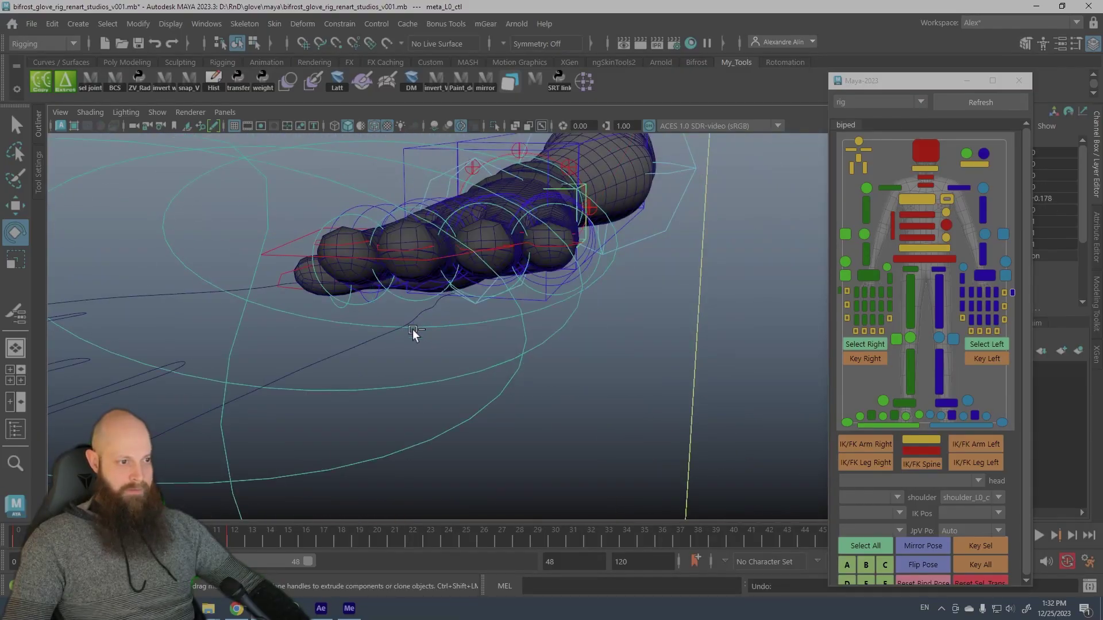
# Try rotating the wrist with the FK hand control arm_L0_fk2_ctl, and undo the rotation
pyautogui.press('q')
pyautogui.click(596, 395)
pyautogui.keyDown('alt'); pyautogui.moveTo(596, 395); pyautogui.dragTo(365, 327); pyautogui.keyUp('alt')
pyautogui.click(177, 262)
pyautogui.keyDown('alt'); pyautogui.moveTo(177, 262); pyautogui.dragTo(455, 300, button='middle'); pyautogui.keyUp('alt')
pyautogui.moveTo(455, 300)
pyautogui.keyDown('alt'); pyautogui.mouseDown(button='right')
pyautogui.moveTo(434, 274)
pyautogui.moveTo(464, 295)
pyautogui.mouseUp(button='right'); pyautogui.keyUp('alt')
pyautogui.click(732, 286)
pyautogui.press('e')
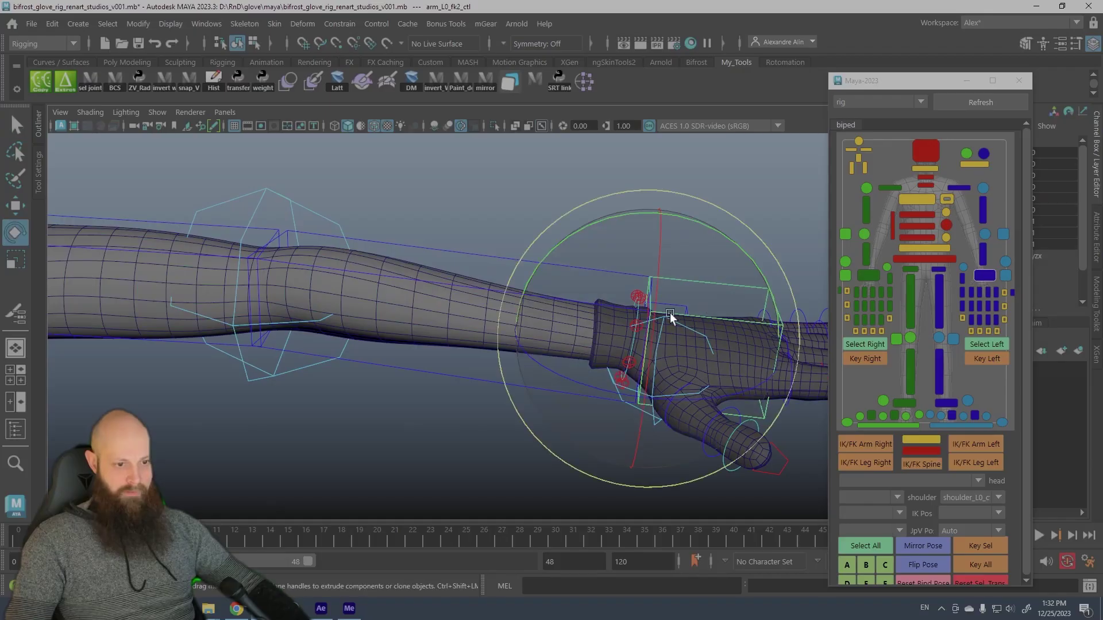
pyautogui.moveTo(654, 316); pyautogui.dragTo(648, 212)
pyautogui.hotkey('ctrl', 'z')
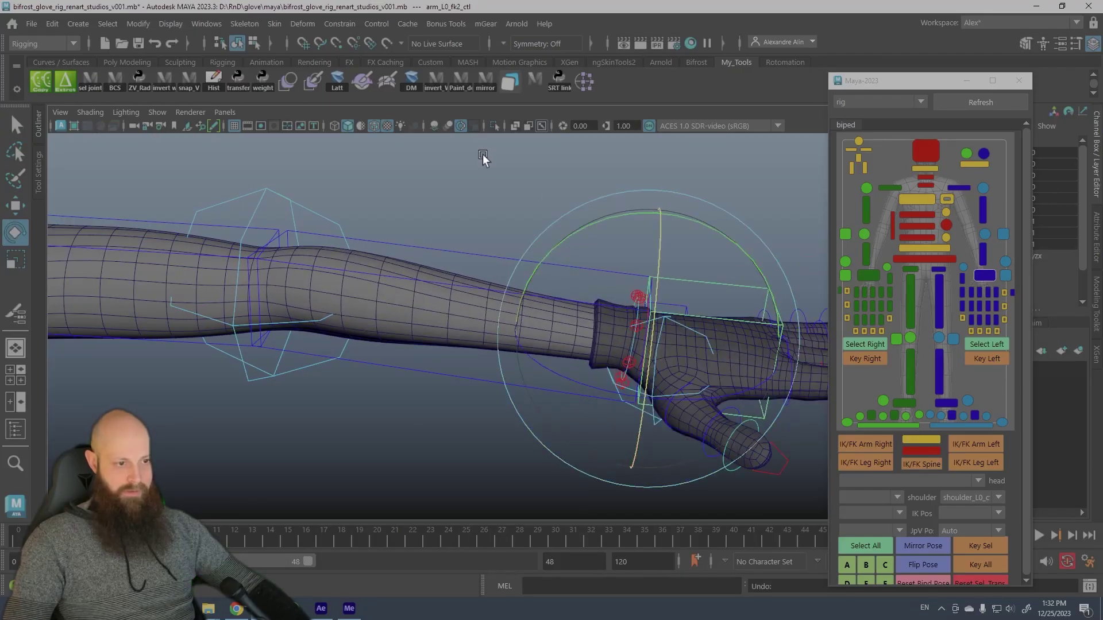
# Examine the complete arm rig from several angles, from the shoulder to the curves beyond the fingertips
pyautogui.click(483, 154)
pyautogui.scroll(-5, 507, 260)
pyautogui.keyDown('alt'); pyautogui.moveTo(602, 313); pyautogui.dragTo(484, 265, button='middle'); pyautogui.keyUp('alt')
pyautogui.keyDown('alt'); pyautogui.moveTo(485, 266); pyautogui.dragTo(483, 277); pyautogui.keyUp('alt')
pyautogui.scroll(-1, 573, 291)
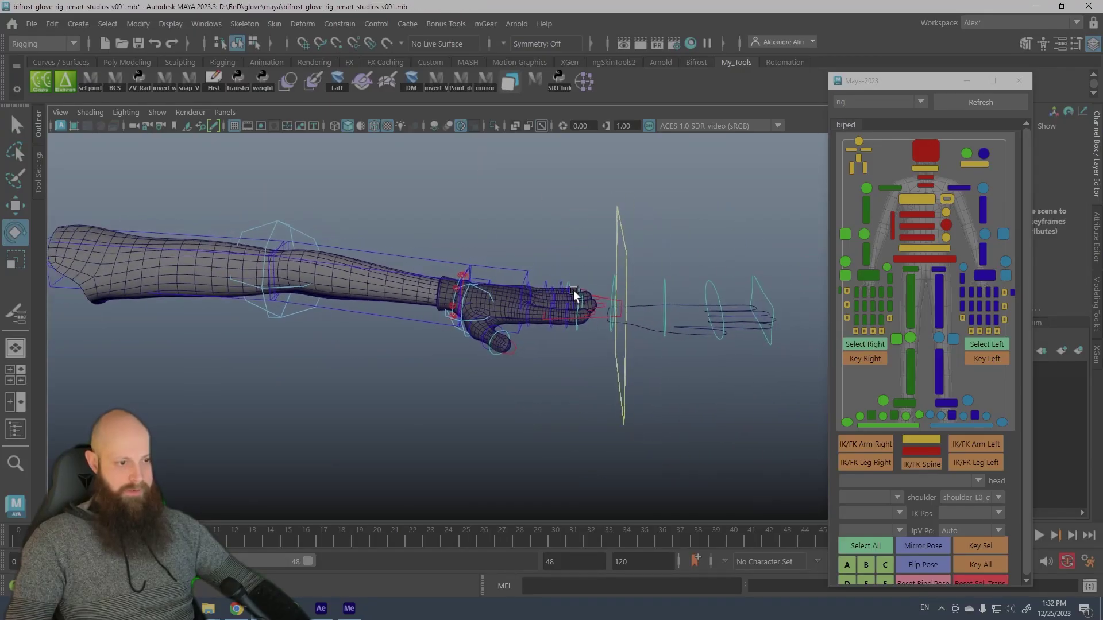
pyautogui.keyDown('alt'); pyautogui.moveTo(573, 290); pyautogui.dragTo(454, 280); pyautogui.keyUp('alt')
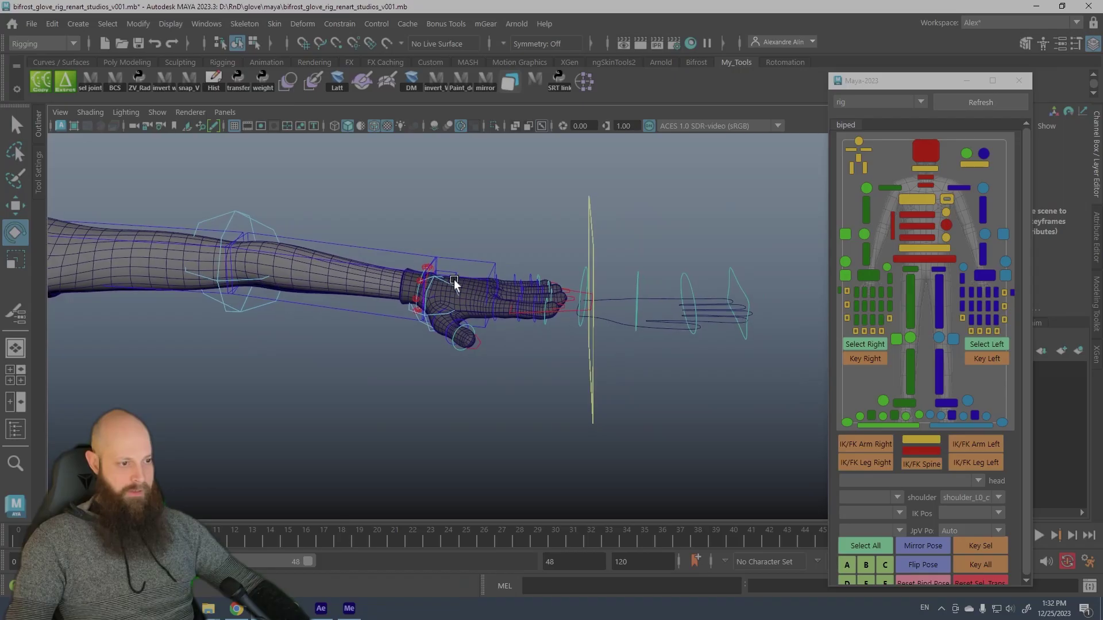
pyautogui.click(378, 251)
pyautogui.keyDown('alt'); pyautogui.moveTo(347, 300); pyautogui.dragTo(104, 250); pyautogui.keyUp('alt')
pyautogui.hotkey('ctrl', 'z')
pyautogui.keyDown('alt'); pyautogui.moveTo(247, 325); pyautogui.dragTo(591, 367, button='middle'); pyautogui.keyUp('alt')
pyautogui.keyDown('alt'); pyautogui.moveTo(592, 368); pyautogui.dragTo(306, 258, button='right'); pyautogui.keyUp('alt')
pyautogui.keyDown('alt'); pyautogui.moveTo(429, 282); pyautogui.dragTo(308, 263, button='middle'); pyautogui.keyUp('alt')
pyautogui.keyDown('alt'); pyautogui.moveTo(307, 263); pyautogui.dragTo(531, 422, button='right'); pyautogui.keyUp('alt')
pyautogui.press('q')
pyautogui.click(652, 377)
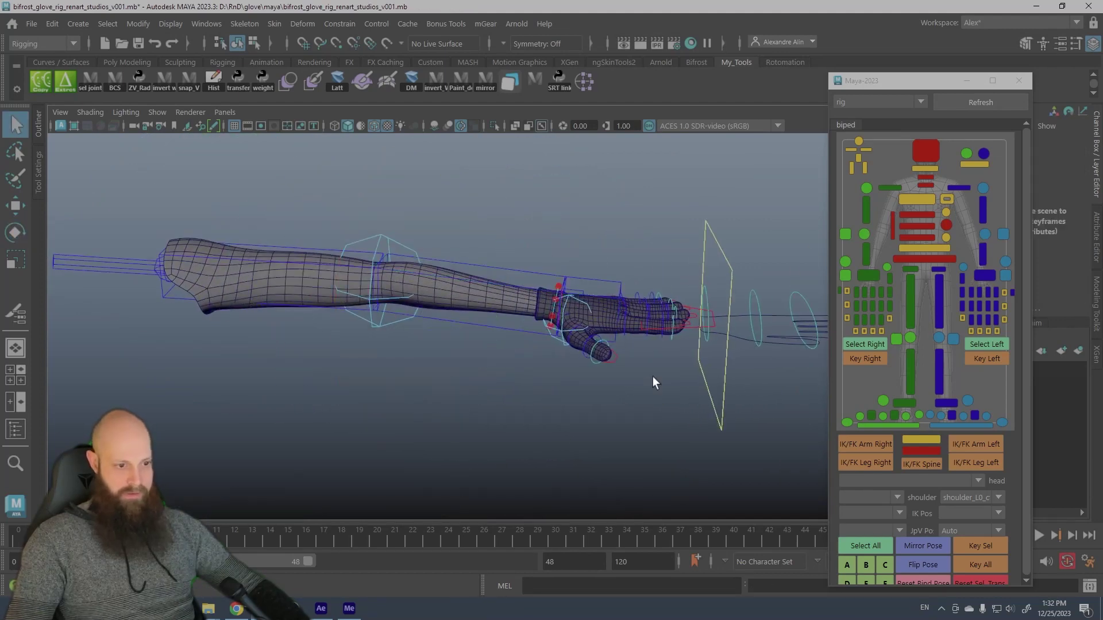
# Play the hand animation from a closer view with the rig's control curves displayed
pyautogui.keyDown('alt'); pyautogui.moveTo(653, 382); pyautogui.dragTo(546, 377); pyautogui.keyUp('alt')
pyautogui.keyDown('alt'); pyautogui.moveTo(546, 377); pyautogui.dragTo(577, 431, button='right'); pyautogui.keyUp('alt')
pyautogui.keyDown('alt'); pyautogui.moveTo(502, 343); pyautogui.dragTo(468, 369, button='middle'); pyautogui.keyUp('alt')
pyautogui.hotkey('alt', 'v')
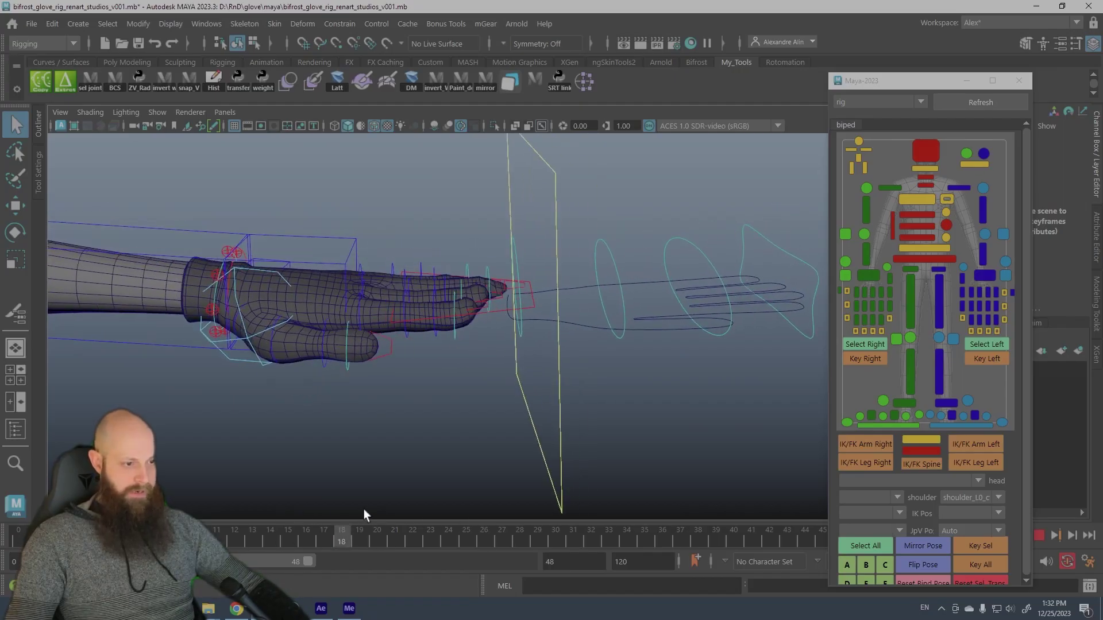
# Stop the playback and try moving thumb_pull_off_ctrl outward from the glove's thumb tip
pyautogui.hotkey('alt', 'v')
pyautogui.keyDown('alt'); pyautogui.moveTo(255, 425); pyautogui.dragTo(382, 364, button='middle'); pyautogui.keyUp('alt')
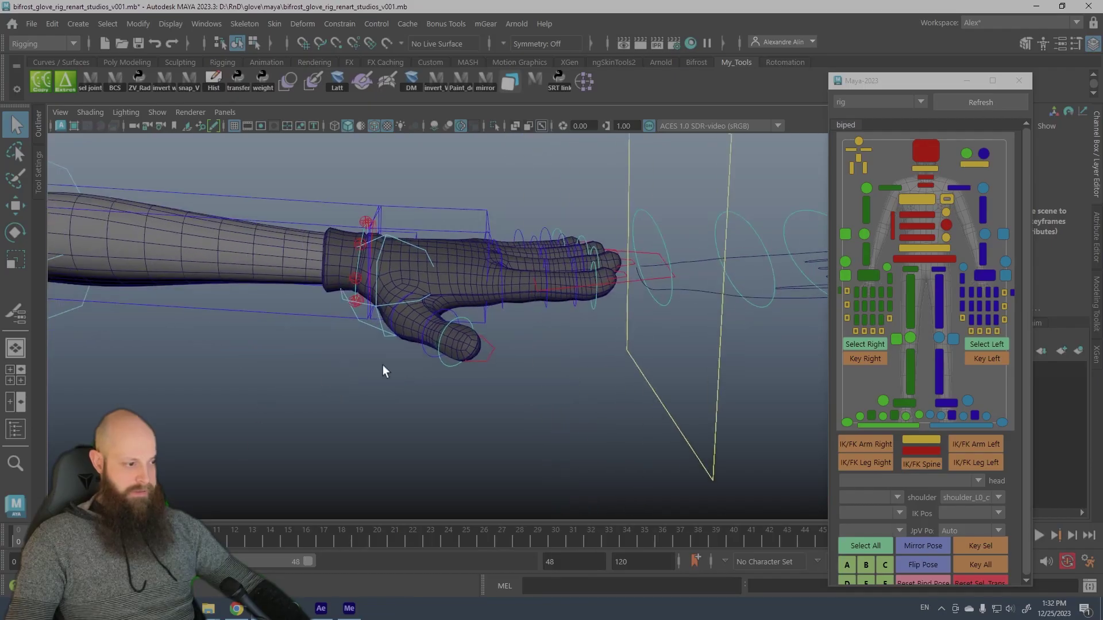
pyautogui.keyDown('alt'); pyautogui.moveTo(382, 364); pyautogui.dragTo(480, 426, button='right'); pyautogui.keyUp('alt')
pyautogui.moveTo(476, 367); pyautogui.dragTo(539, 372)
pyautogui.press('w')
pyautogui.moveTo(600, 313); pyautogui.dragTo(676, 318)
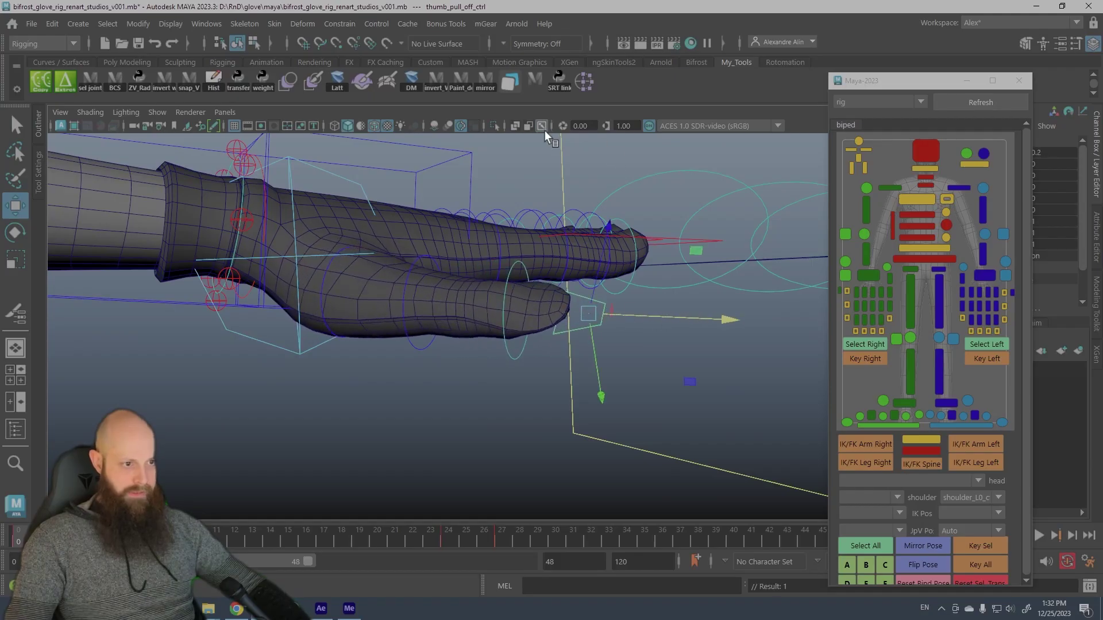
# Turn on X-ray shading and try sliding thumb_pull_off_ctrl back along the thumb
pyautogui.click(514, 125)
pyautogui.keyDown('alt'); pyautogui.moveTo(506, 166); pyautogui.dragTo(574, 291); pyautogui.keyUp('alt')
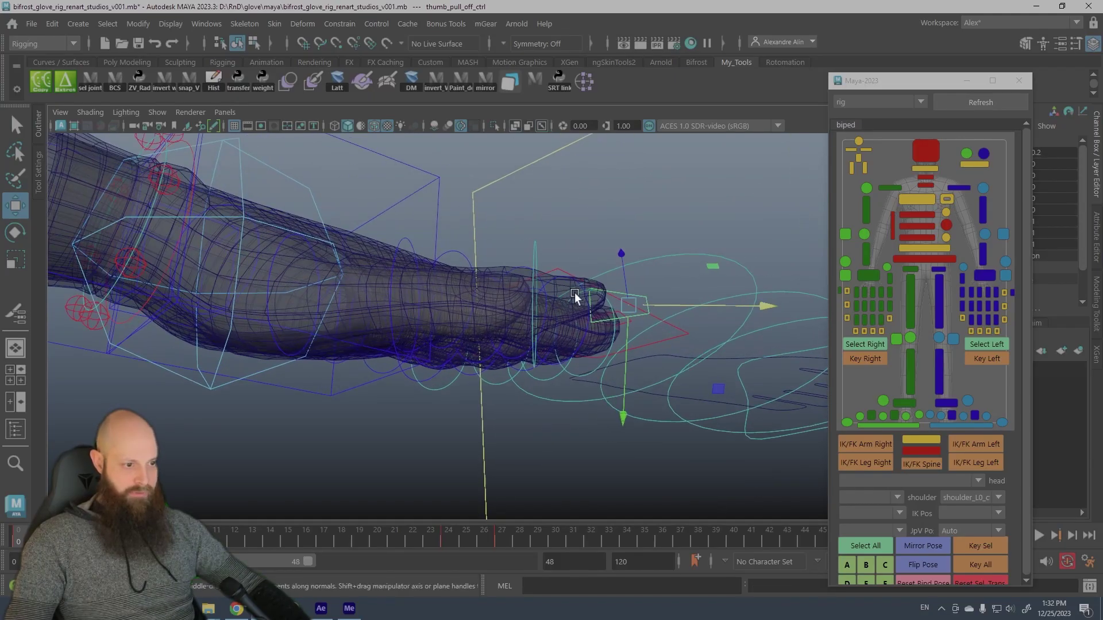
pyautogui.moveTo(681, 300); pyautogui.dragTo(597, 291)
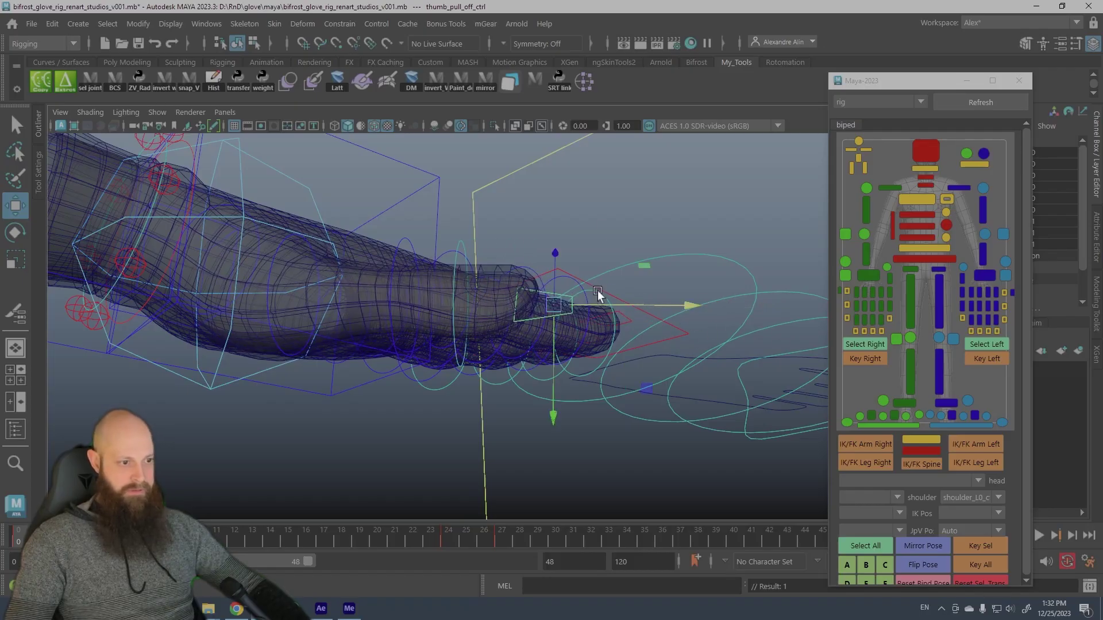
pyautogui.click(602, 223)
# Try moving index_pull_off_ctrl away from the index fingertip, and undo the move
pyautogui.keyDown('alt'); pyautogui.moveTo(601, 223); pyautogui.dragTo(459, 359); pyautogui.keyUp('alt')
pyautogui.press('q')
pyautogui.keyDown('alt'); pyautogui.moveTo(529, 423); pyautogui.dragTo(394, 339, button='right'); pyautogui.keyUp('alt')
pyautogui.keyDown('alt'); pyautogui.moveTo(395, 339); pyautogui.dragTo(483, 266, button='middle'); pyautogui.keyUp('alt')
pyautogui.keyDown('alt'); pyautogui.moveTo(483, 266); pyautogui.dragTo(666, 383, button='right'); pyautogui.keyUp('alt')
pyautogui.click(714, 270)
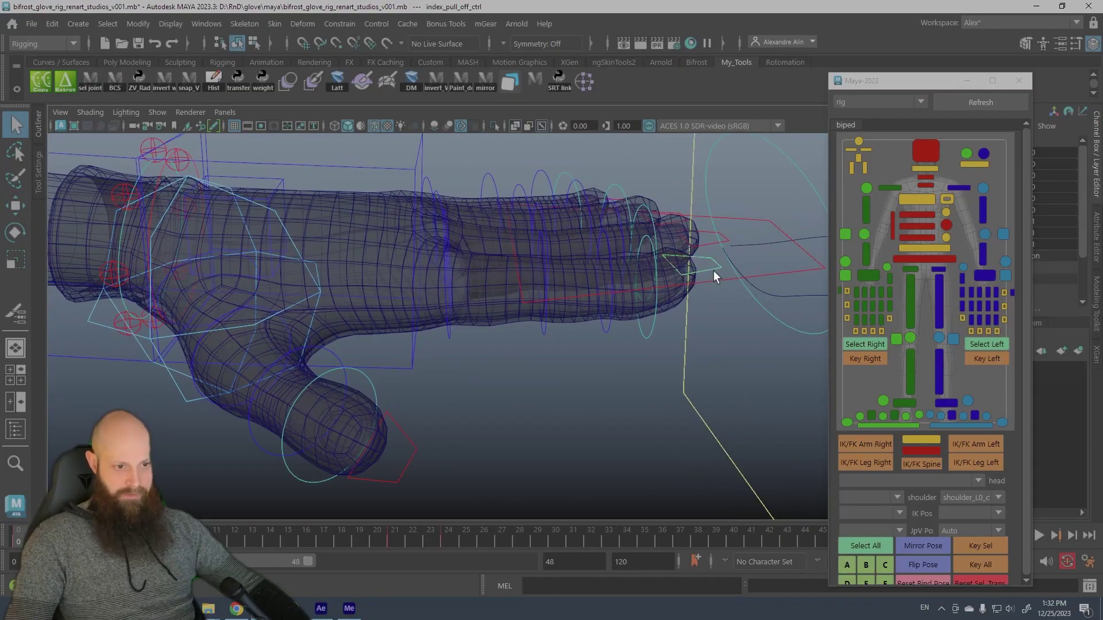
pyautogui.press('w')
pyautogui.keyDown('alt'); pyautogui.moveTo(713, 270); pyautogui.dragTo(469, 307, button='middle'); pyautogui.keyUp('alt')
pyautogui.moveTo(500, 294); pyautogui.dragTo(606, 277)
pyautogui.hotkey('ctrl', 'z')
# Turn off X-ray shading and examine the glove's cuff and the controls around the wrist
pyautogui.click(441, 185)
pyautogui.keyDown('alt'); pyautogui.moveTo(402, 178); pyautogui.dragTo(250, 153, button='right'); pyautogui.keyUp('alt')
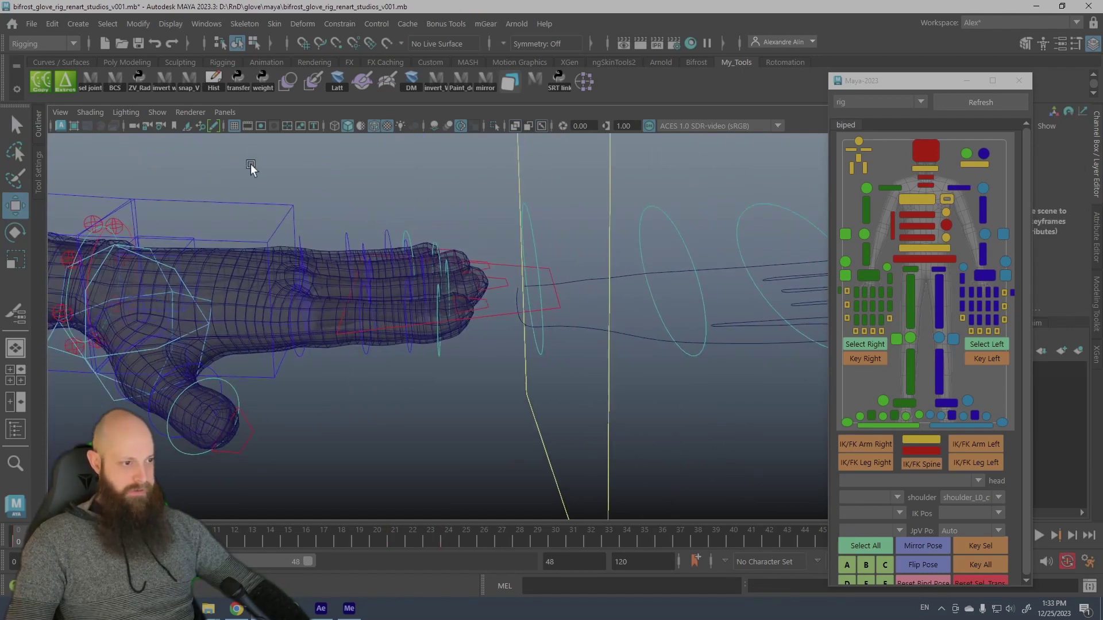
pyautogui.keyDown('alt'); pyautogui.moveTo(256, 201); pyautogui.dragTo(516, 209, button='middle'); pyautogui.keyUp('alt')
pyautogui.keyDown('alt'); pyautogui.moveTo(281, 229); pyautogui.dragTo(334, 229); pyautogui.keyUp('alt')
pyautogui.keyDown('alt'); pyautogui.moveTo(334, 230); pyautogui.dragTo(449, 228, button='middle'); pyautogui.keyUp('alt')
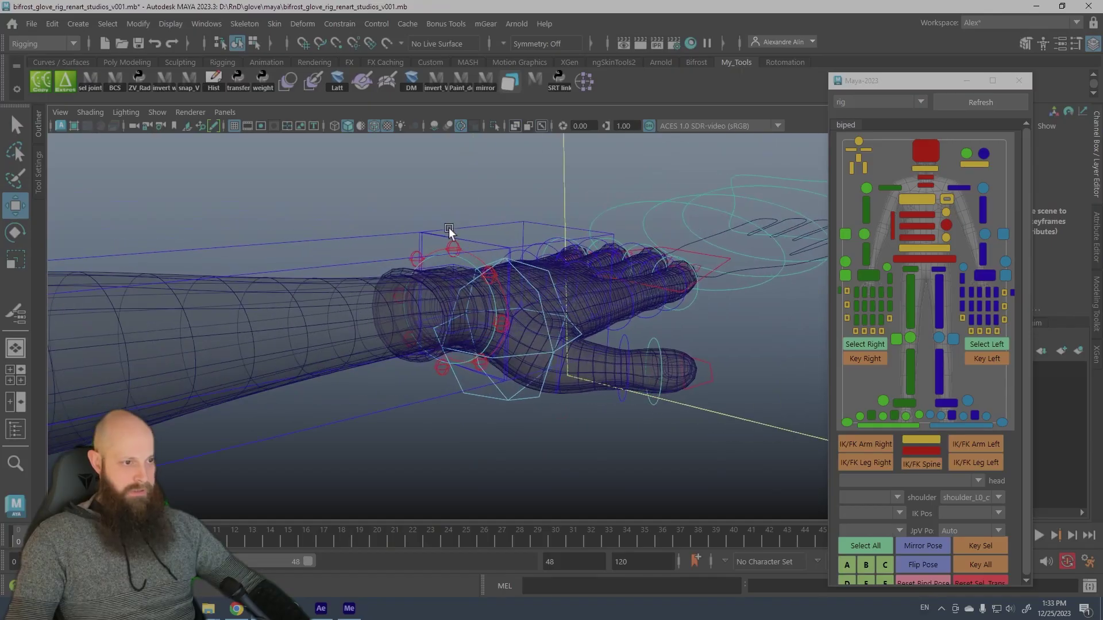
pyautogui.keyDown('alt'); pyautogui.moveTo(449, 228); pyautogui.dragTo(517, 214, button='right'); pyautogui.keyUp('alt')
pyautogui.click(515, 126)
pyautogui.keyDown('alt'); pyautogui.moveTo(448, 266); pyautogui.dragTo(481, 269); pyautogui.keyUp('alt')
pyautogui.keyDown('alt'); pyautogui.moveTo(501, 260); pyautogui.dragTo(540, 252, button='right'); pyautogui.keyUp('alt')
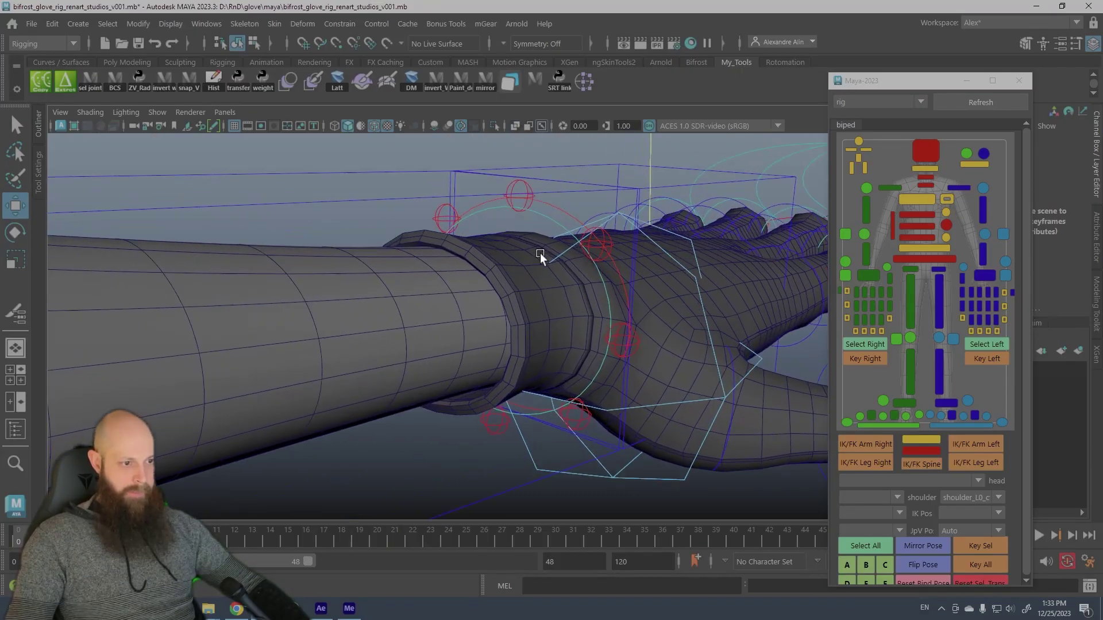
# Try moving the control curve around the glove's cuff, and undo the move
pyautogui.click(542, 212)
pyautogui.keyDown('alt'); pyautogui.moveTo(542, 213); pyautogui.dragTo(512, 258); pyautogui.keyUp('alt')
pyautogui.moveTo(507, 318); pyautogui.dragTo(494, 278)
pyautogui.hotkey('ctrl', 'z')
pyautogui.click(322, 200)
# Try moving glove_wrist_helper_main_ctrl across and along the forearm, undoing each move
pyautogui.keyDown('alt'); pyautogui.moveTo(520, 221); pyautogui.dragTo(557, 206); pyautogui.keyUp('alt')
pyautogui.click(539, 211)
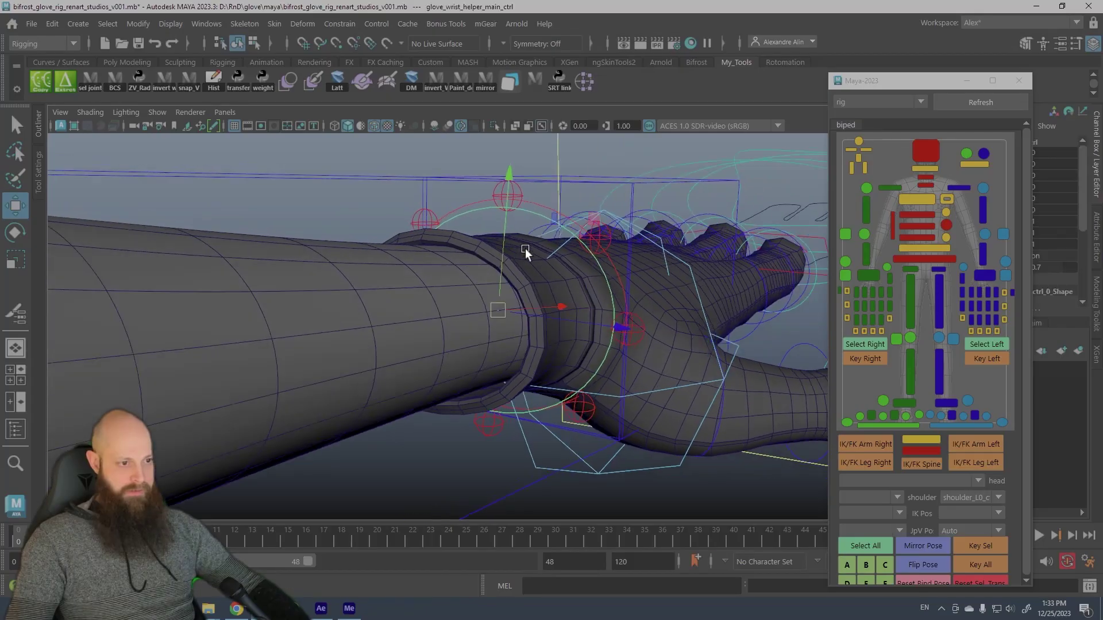
pyautogui.moveTo(497, 310); pyautogui.dragTo(440, 290)
pyautogui.hotkey('ctrl', 'z')
pyautogui.scroll(-1, 505, 260)
pyautogui.moveTo(578, 281); pyautogui.dragTo(610, 265)
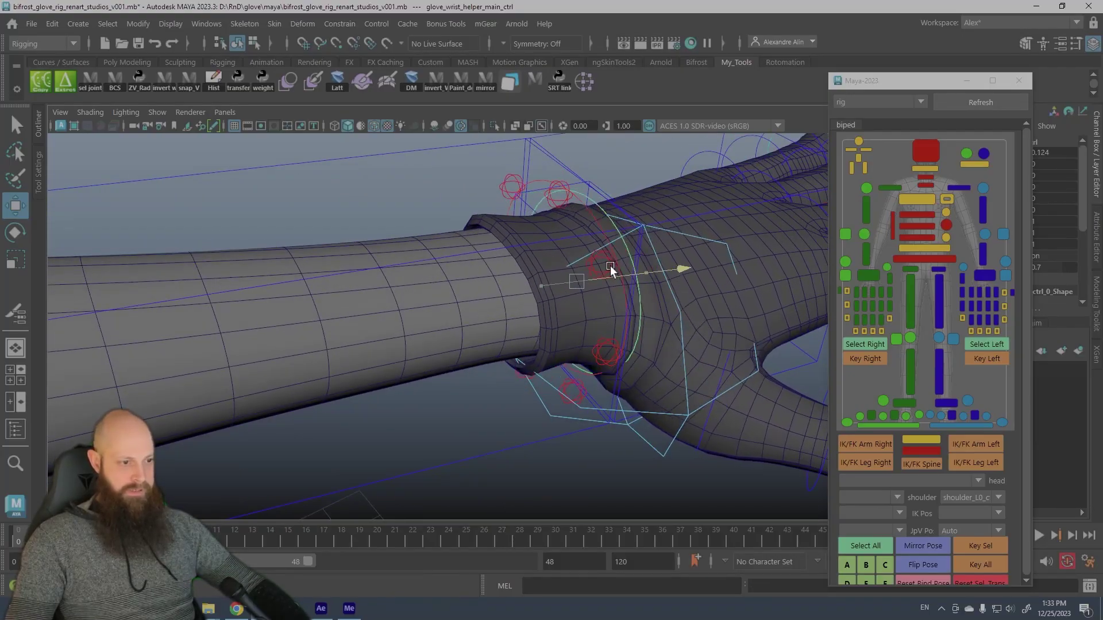
pyautogui.hotkey('ctrl', 'z')
pyautogui.click(426, 202)
# Try rotating the glove's cuff with wrist_ctrl, and undo the rotations
pyautogui.click(587, 208)
pyautogui.keyDown('alt'); pyautogui.moveTo(587, 207); pyautogui.dragTo(411, 262); pyautogui.keyUp('alt')
pyautogui.press('e')
pyautogui.hotkey('ctrl', 'z')
pyautogui.hotkey('ctrl', 'z')
pyautogui.press('q')
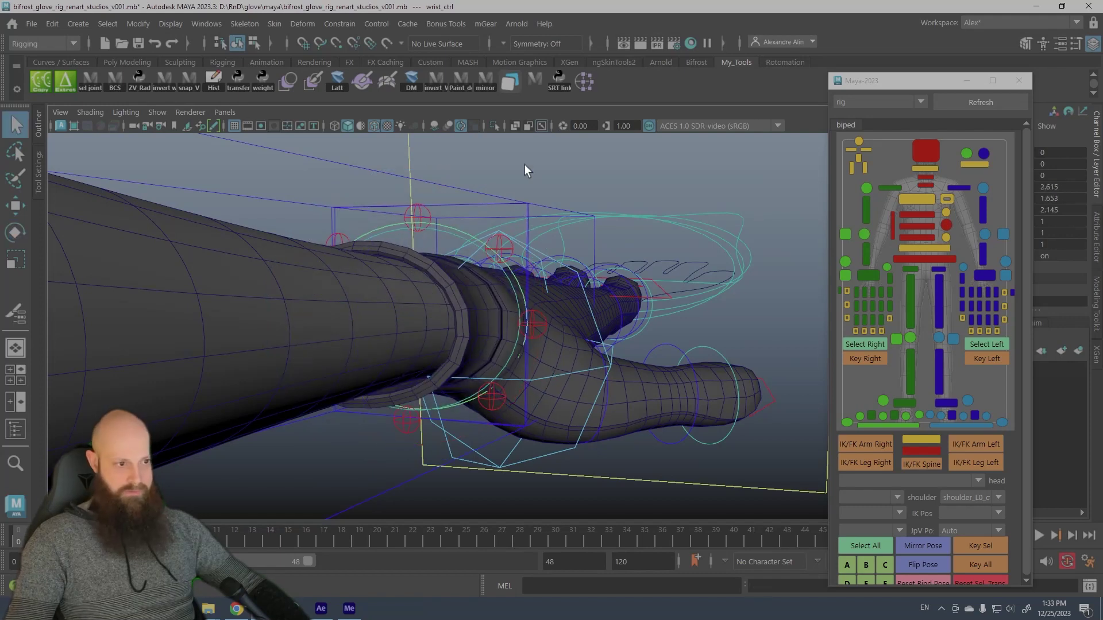
# Try moving glove_wrist_helper_macro_05_ctrl and undo it, and briefly select the neighbouring glove_wrist_helper_macro_07_ctrl
pyautogui.click(501, 236)
pyautogui.press('w')
pyautogui.keyDown('alt'); pyautogui.moveTo(480, 243); pyautogui.dragTo(439, 243); pyautogui.keyUp('alt')
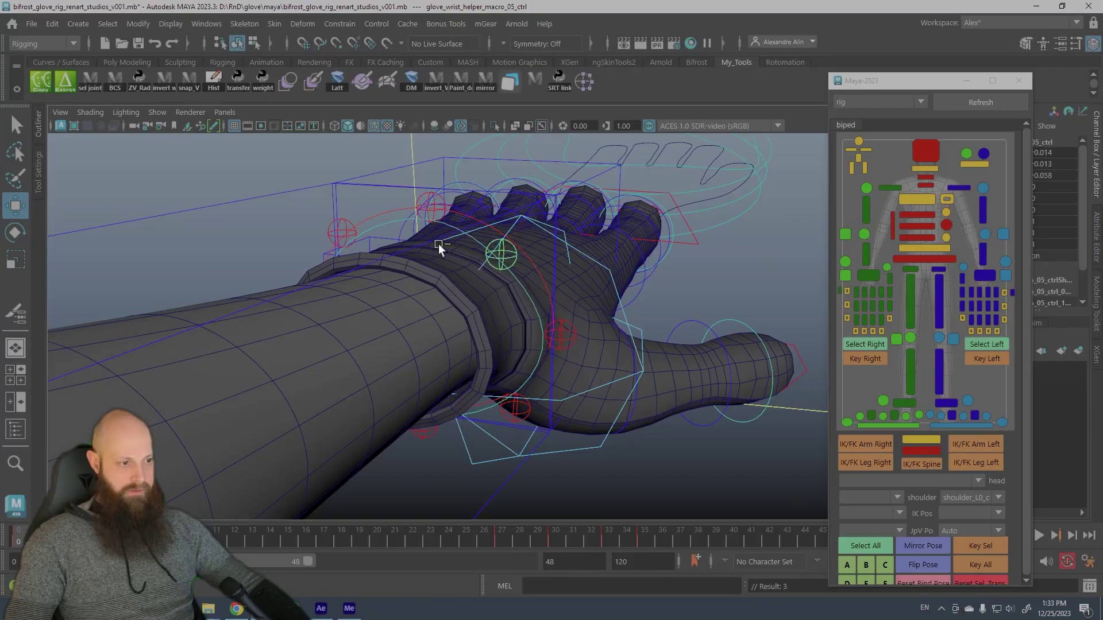
pyautogui.hotkey('ctrl', 'z')
pyautogui.click(429, 203)
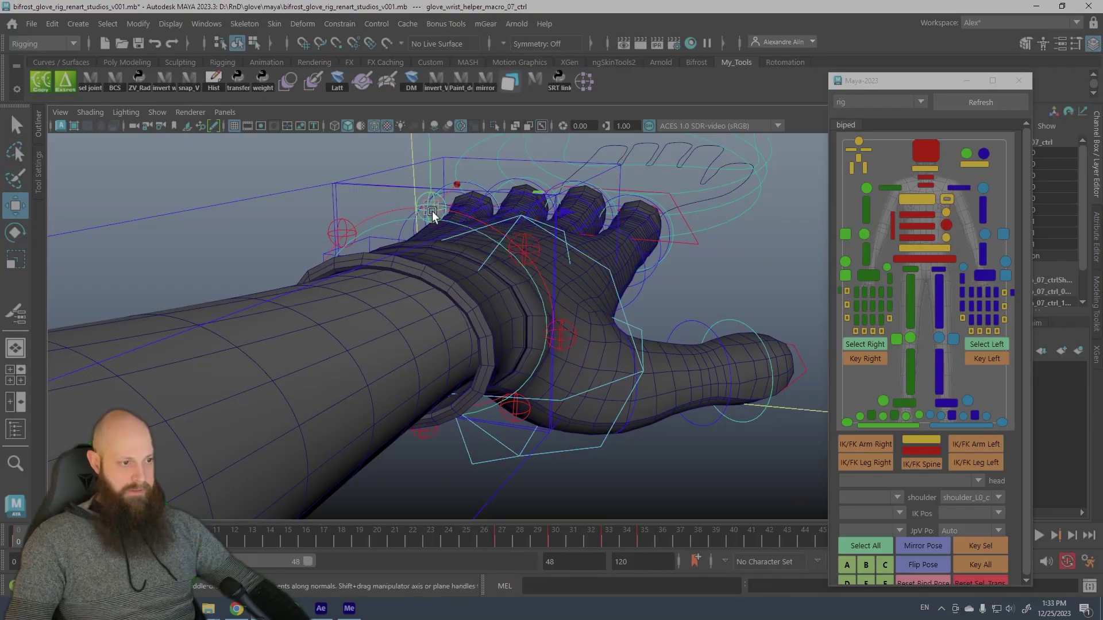
pyautogui.click(281, 170)
# Run through the hand animation in a wider side view and stop it at frame 12
pyautogui.press('q')
pyautogui.keyDown('alt'); pyautogui.moveTo(322, 209); pyautogui.dragTo(419, 321); pyautogui.keyUp('alt')
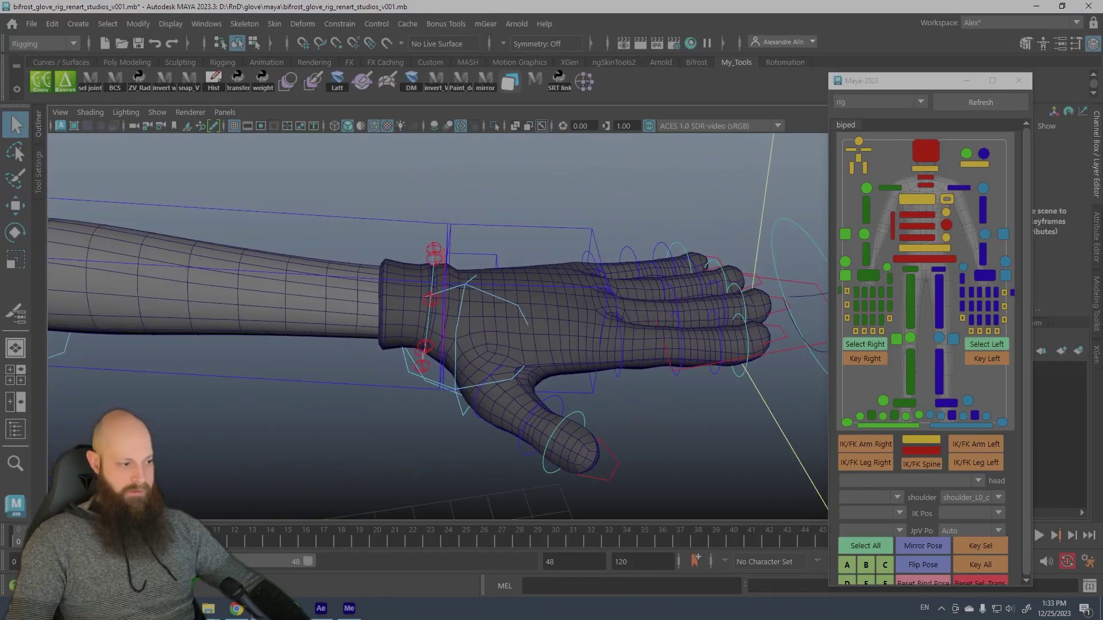
pyautogui.moveTo(21, 537); pyautogui.dragTo(235, 560)
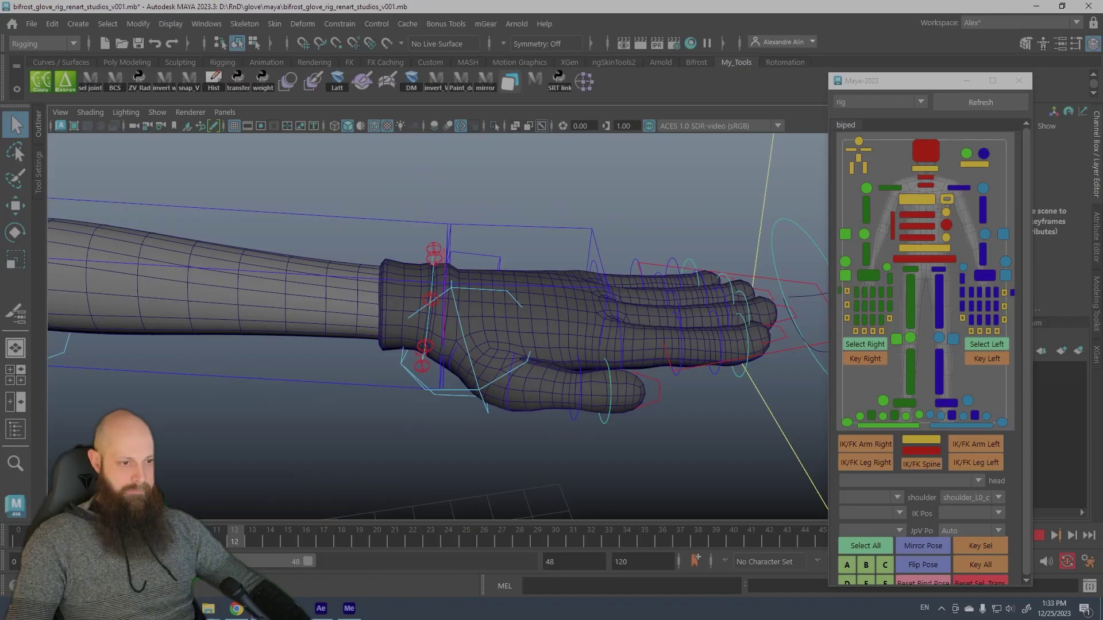
pyautogui.keyDown('alt'); pyautogui.moveTo(429, 411); pyautogui.dragTo(379, 419, button='middle'); pyautogui.keyUp('alt')
pyautogui.scroll(1, 725, 384)
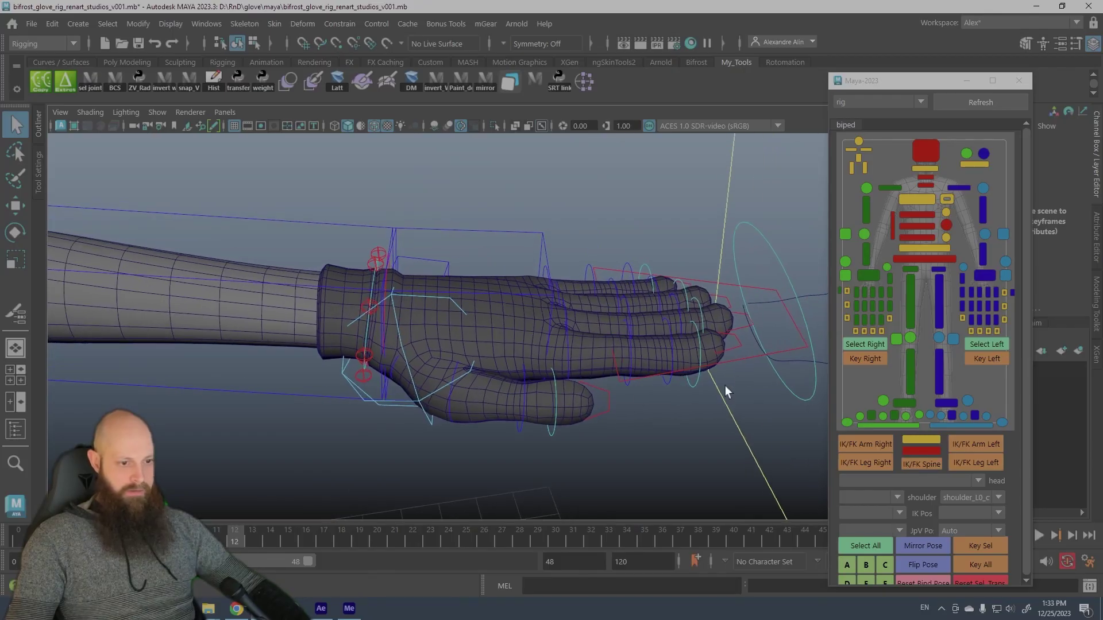
# Try pulling the glove off past the wrist and palm with glove_pull_off_ctrl at frame 12
pyautogui.click(749, 353)
pyautogui.keyDown('alt'); pyautogui.moveTo(741, 371); pyautogui.dragTo(647, 377, button='middle'); pyautogui.keyUp('alt')
pyautogui.press('w')
pyautogui.moveTo(677, 331)
pyautogui.mouseDown()
pyautogui.moveTo(689, 334)
pyautogui.moveTo(673, 336)
pyautogui.mouseUp()
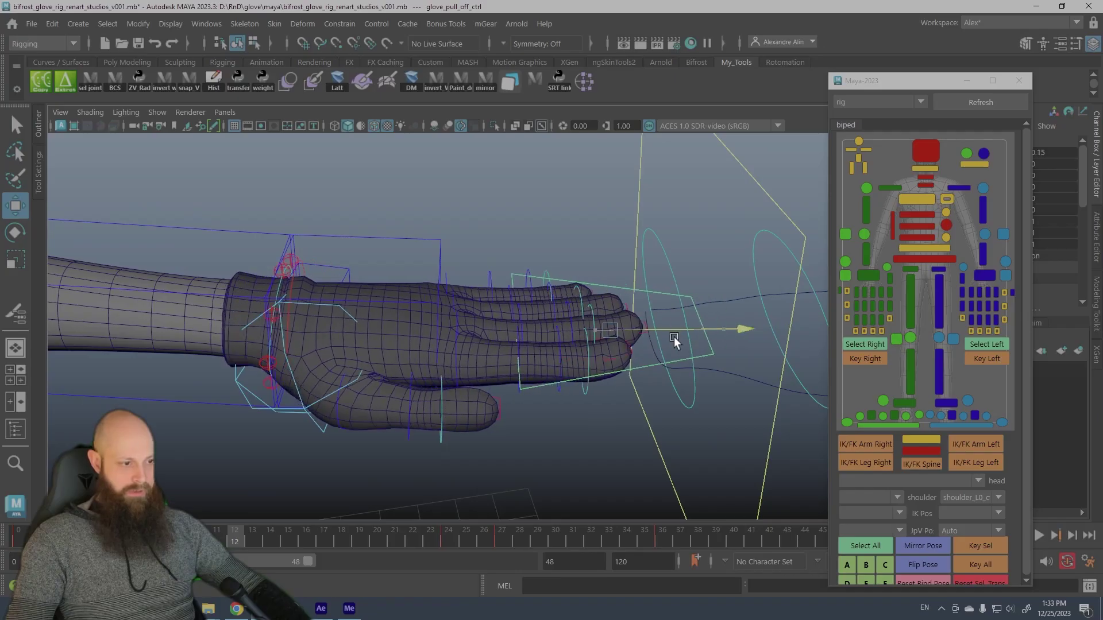
pyautogui.moveTo(673, 337); pyautogui.dragTo(443, 360, button='middle')
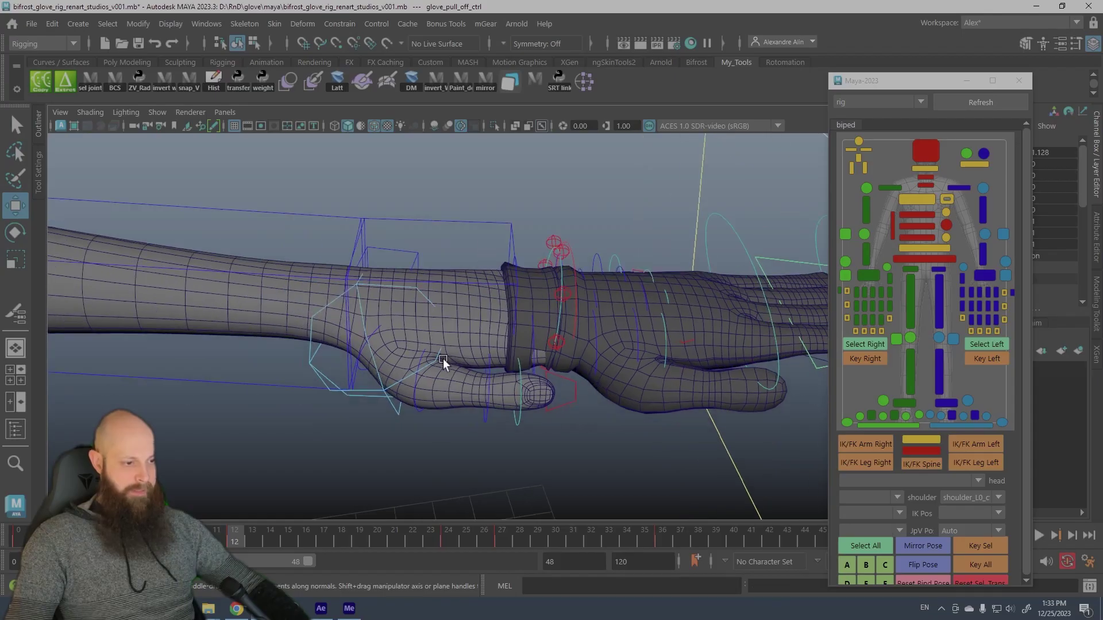
# Slide glove_pull_off_ctrl partway back toward the arm to check how the cuff passes over the thumb
pyautogui.keyDown('alt'); pyautogui.moveTo(443, 359); pyautogui.dragTo(437, 392, button='right'); pyautogui.keyUp('alt')
pyautogui.keyDown('alt'); pyautogui.moveTo(438, 392); pyautogui.dragTo(466, 372); pyautogui.keyUp('alt')
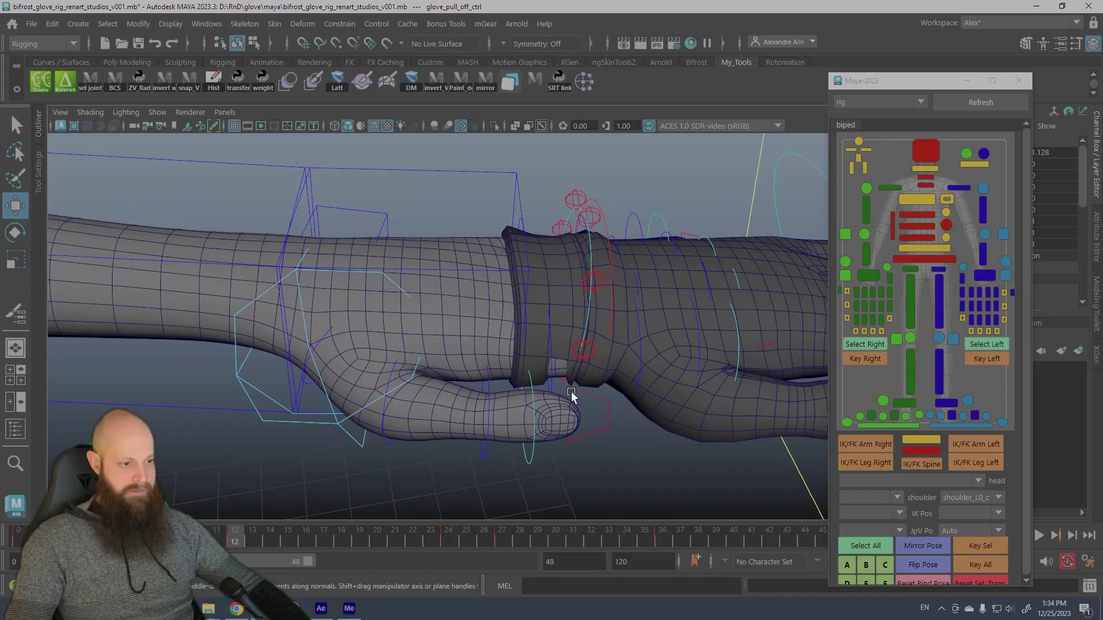
pyautogui.keyDown('alt'); pyautogui.moveTo(683, 330); pyautogui.dragTo(593, 347, button='middle'); pyautogui.keyUp('alt')
pyautogui.scroll(-5, 593, 347)
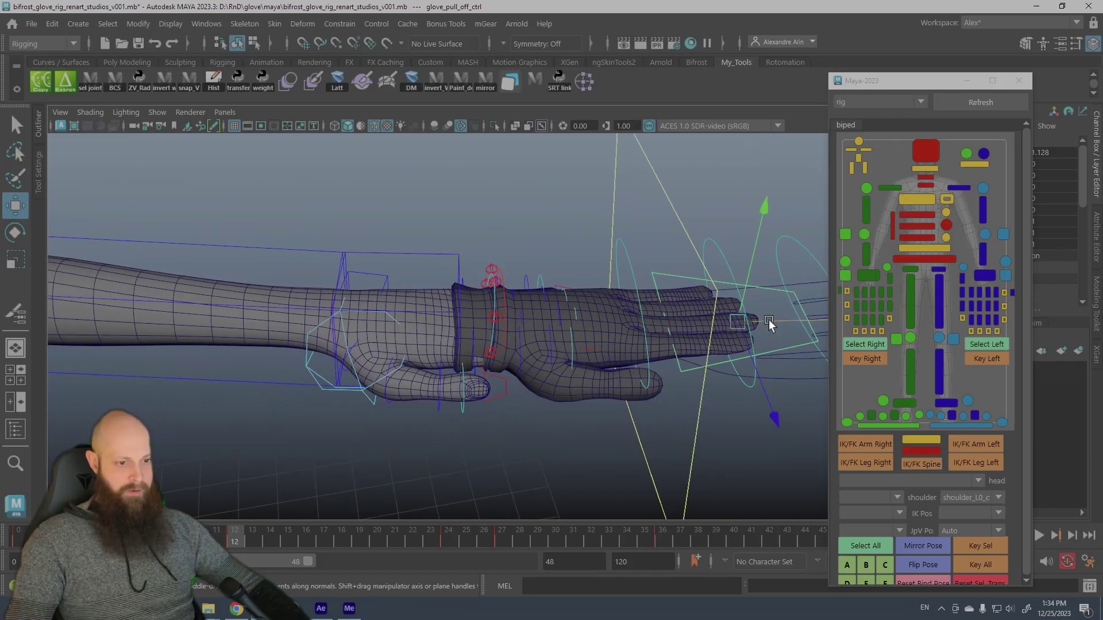
pyautogui.moveTo(769, 319); pyautogui.dragTo(710, 320)
pyautogui.scroll(6, 460, 392)
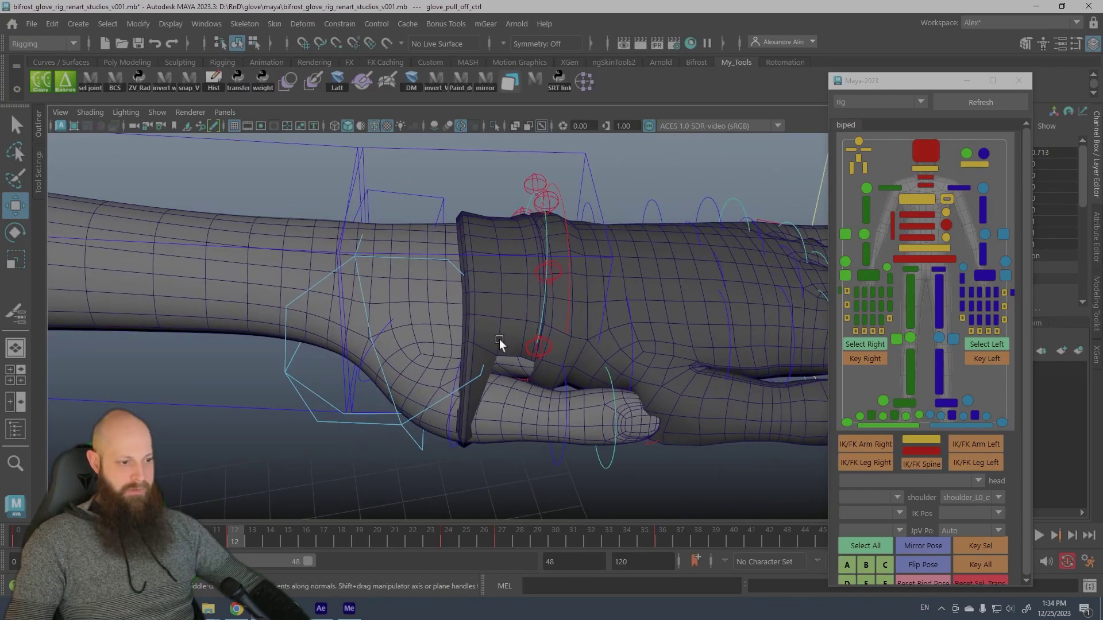
# Move glove_pull_off_ctrl back farther and inspect from several angles where the thumb intersects the glove
pyautogui.keyDown('alt'); pyautogui.moveTo(541, 318); pyautogui.dragTo(532, 332); pyautogui.keyUp('alt')
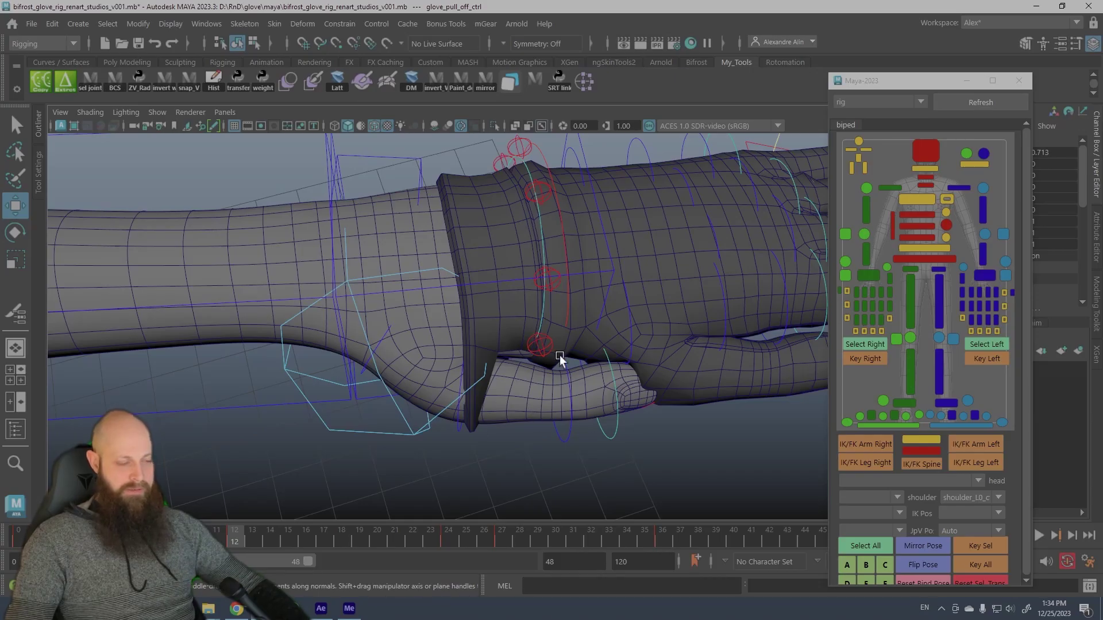
pyautogui.keyDown('alt'); pyautogui.moveTo(559, 355); pyautogui.dragTo(647, 315); pyautogui.keyUp('alt')
pyautogui.keyDown('alt'); pyautogui.moveTo(345, 346); pyautogui.dragTo(369, 411); pyautogui.keyUp('alt')
pyautogui.moveTo(369, 411); pyautogui.dragTo(504, 424, button='middle')
pyautogui.keyDown('alt'); pyautogui.moveTo(503, 424); pyautogui.dragTo(471, 378); pyautogui.keyUp('alt')
pyautogui.moveTo(471, 378); pyautogui.dragTo(357, 369, button='middle')
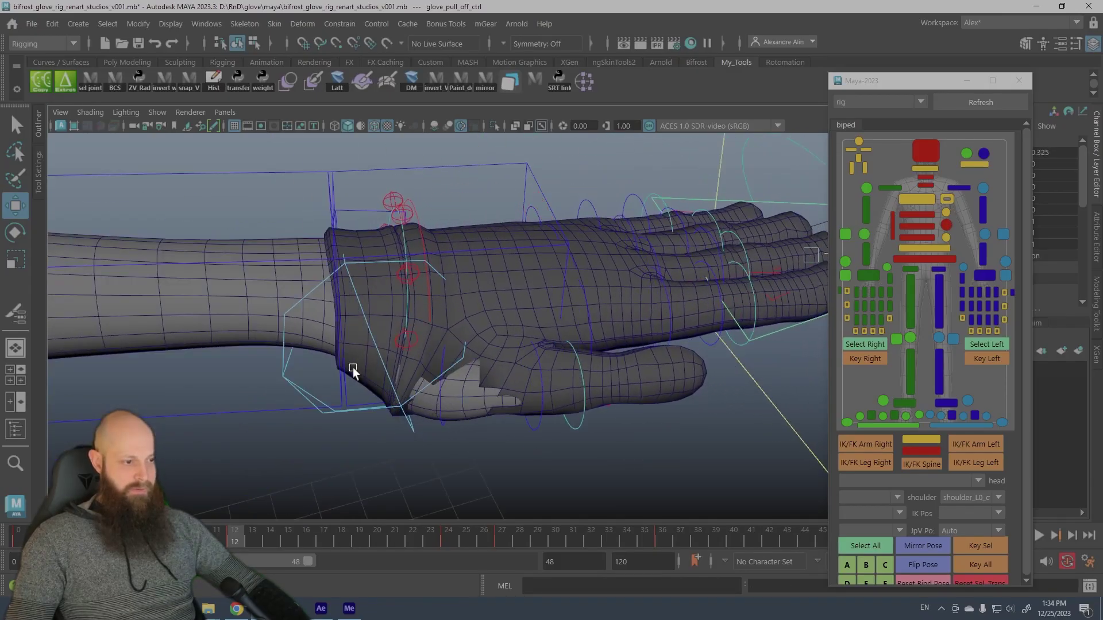
pyautogui.keyDown('alt'); pyautogui.moveTo(398, 301); pyautogui.dragTo(450, 268); pyautogui.keyUp('alt')
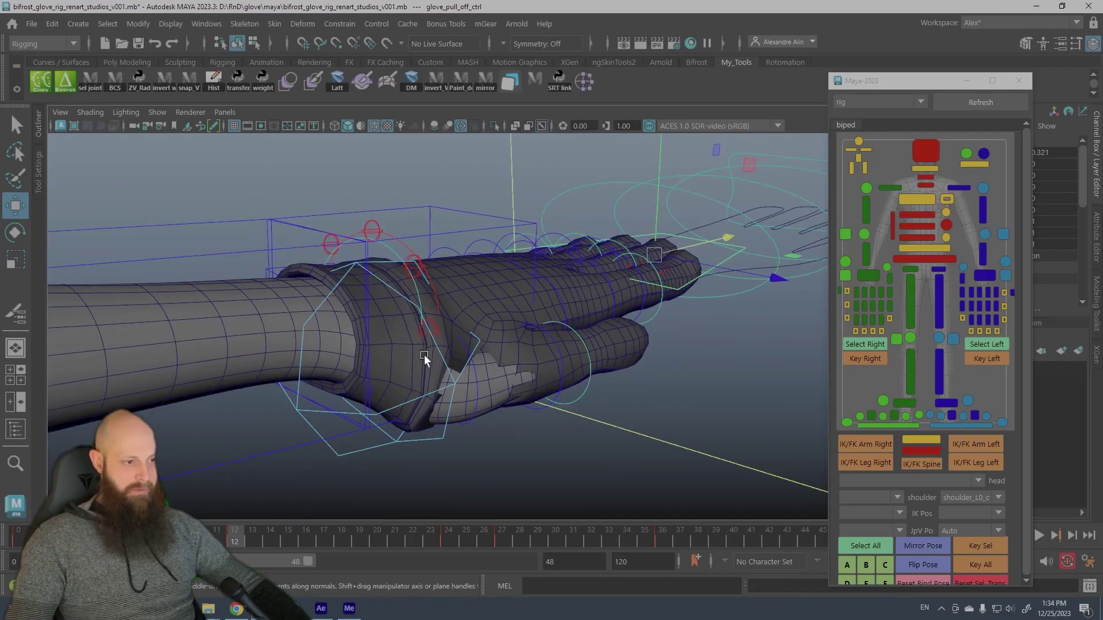
# Undo all the glove_pull_off_ctrl moves made at frame 12
pyautogui.hotkey('ctrl', 'z')
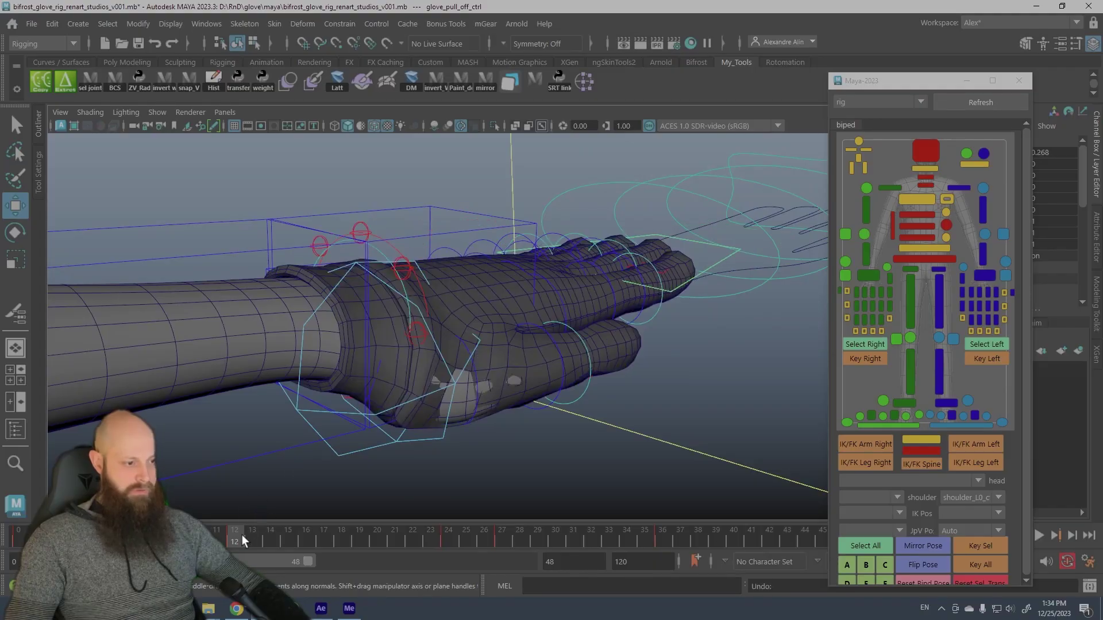
pyautogui.hotkey('ctrl', 'z')
pyautogui.hotkey('ctrl', 'z')
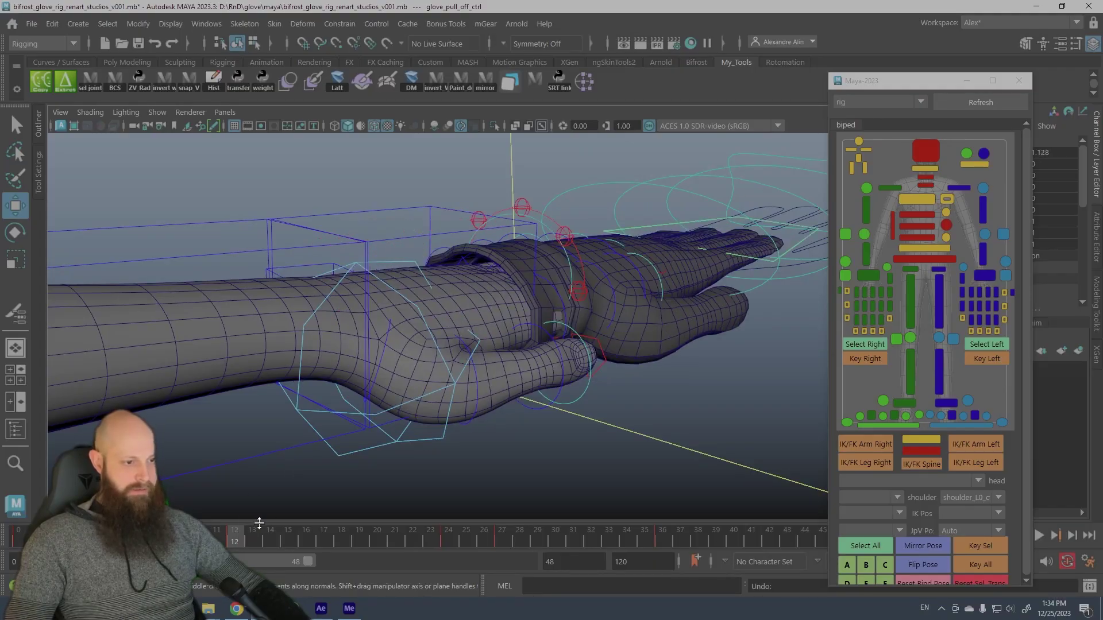
pyautogui.hotkey('ctrl', 'z')
pyautogui.hotkey('ctrl', 'z')
pyautogui.hotkey('ctrl', 'z')
pyautogui.hotkey('ctrl', 'z')
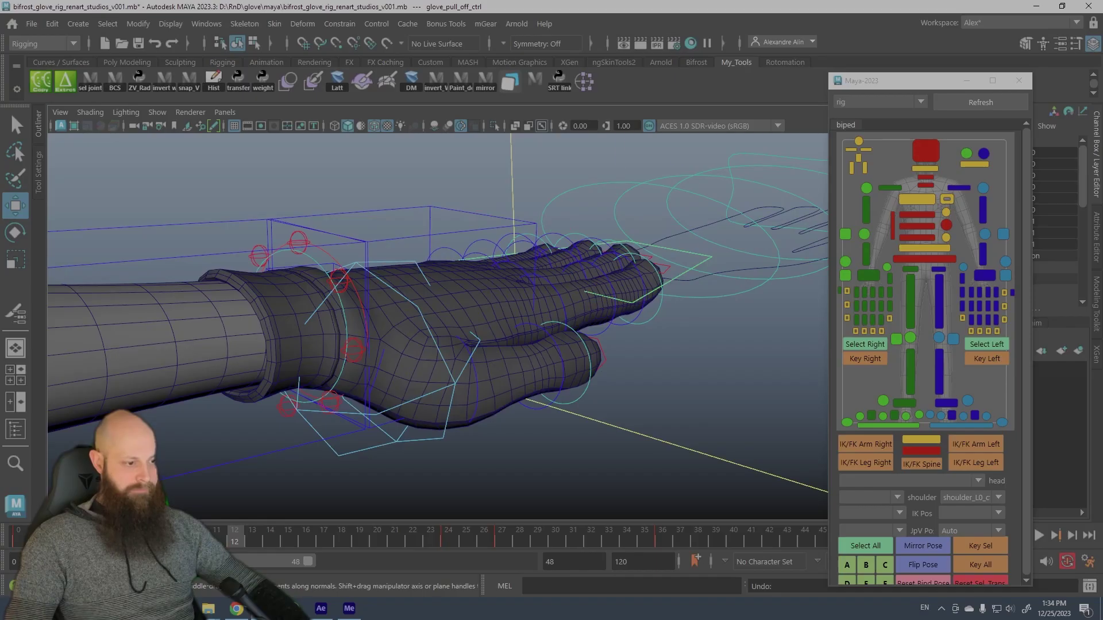
# Scrub the pull-off animation to frame 30 from several angles, and try moving glove_pull_off_ctrl there
pyautogui.hotkey('alt', 'v')
pyautogui.moveTo(382, 542); pyautogui.dragTo(532, 541)
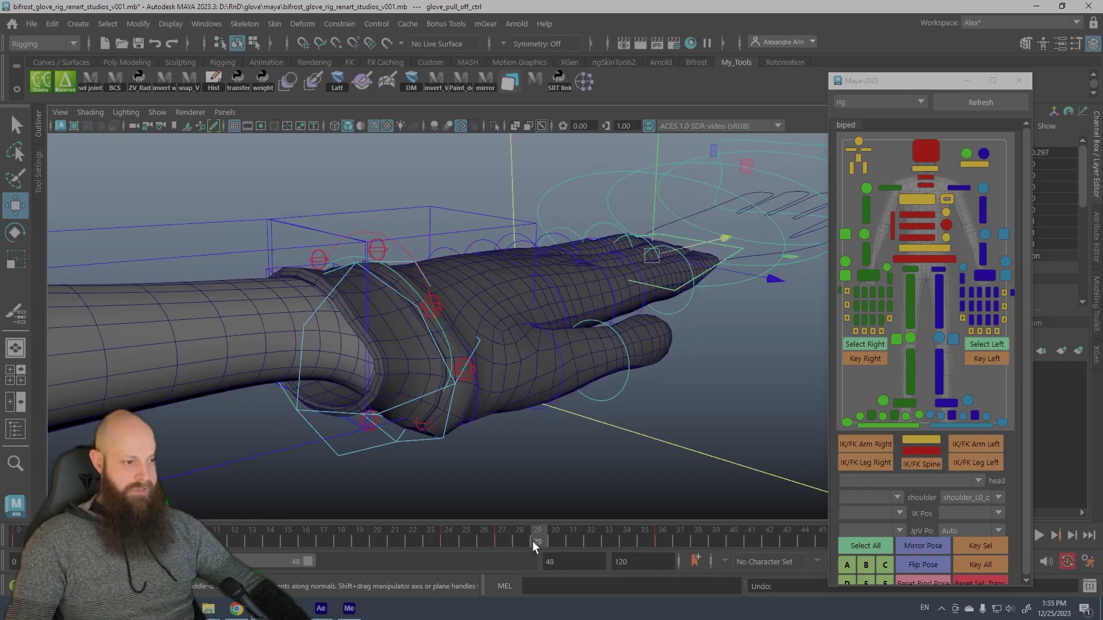
pyautogui.keyDown('alt'); pyautogui.moveTo(339, 371); pyautogui.dragTo(425, 498); pyautogui.keyUp('alt')
pyautogui.moveTo(474, 532); pyautogui.dragTo(558, 524)
pyautogui.keyDown('alt'); pyautogui.moveTo(594, 339); pyautogui.dragTo(731, 195); pyautogui.keyUp('alt')
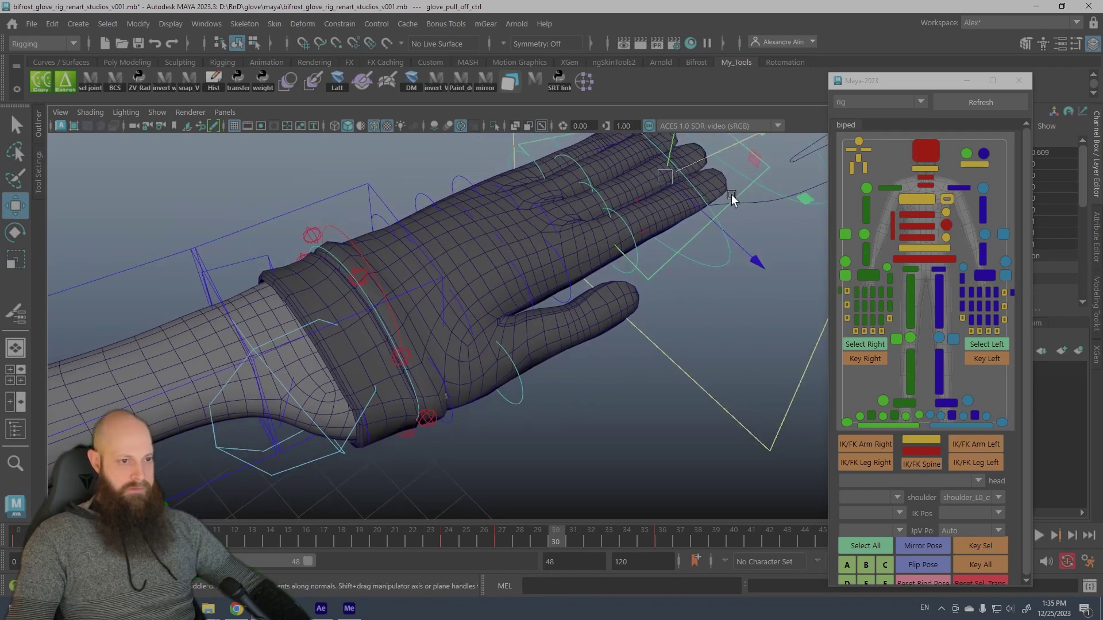
pyautogui.moveTo(707, 157); pyautogui.dragTo(663, 207)
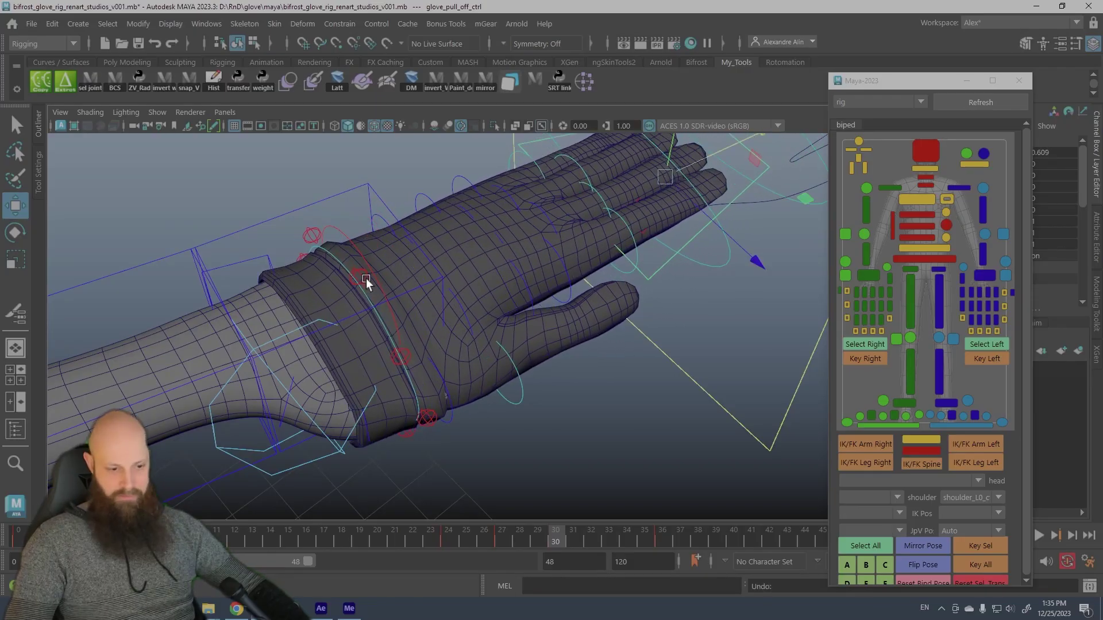
# Return to the first frame and expand the rig and geo_grp groups in the scene hierarchy
pyautogui.press('q')
pyautogui.moveTo(497, 545); pyautogui.dragTo(20, 546)
pyautogui.keyDown('alt'); pyautogui.moveTo(310, 219); pyautogui.dragTo(78, 153); pyautogui.keyUp('alt')
pyautogui.click(38, 122)
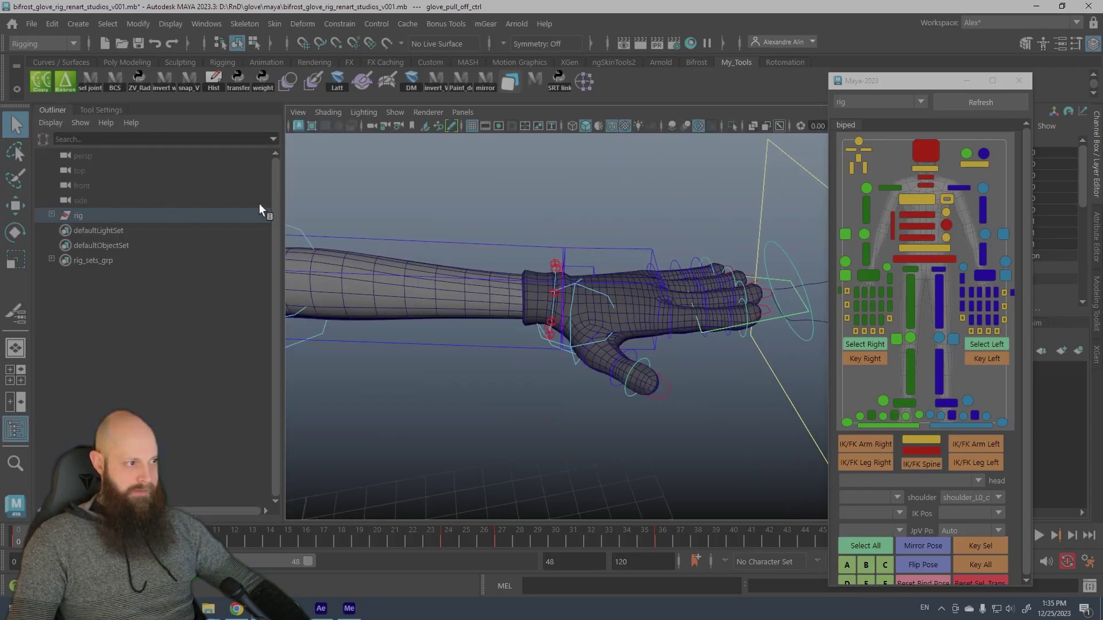
pyautogui.click(51, 214)
pyautogui.keyDown('alt'); pyautogui.moveTo(454, 255); pyautogui.dragTo(427, 260); pyautogui.keyUp('alt')
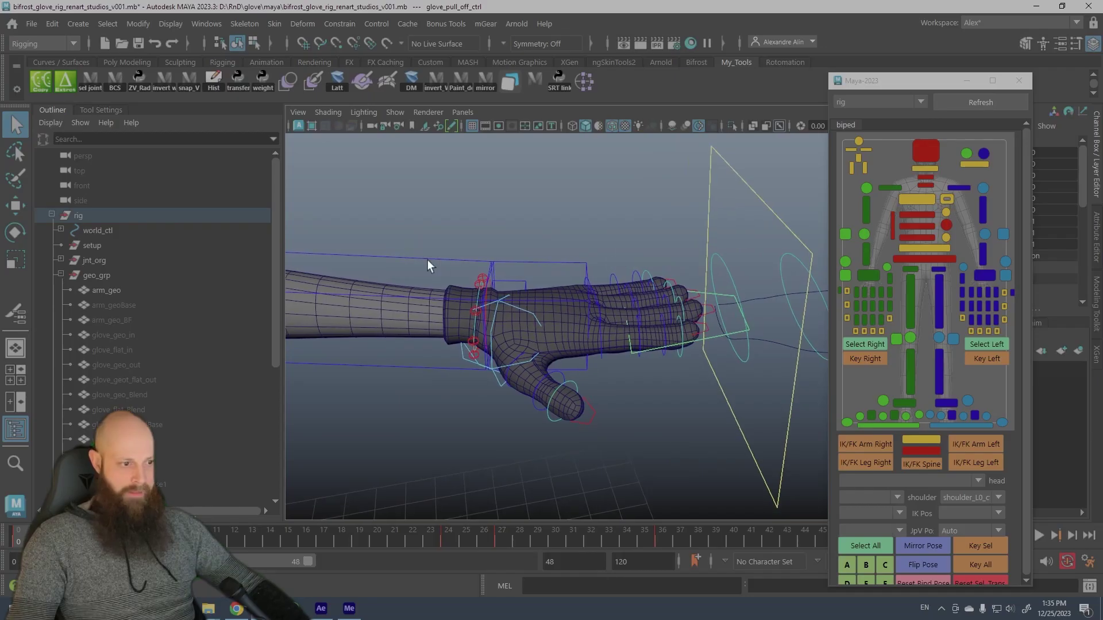
pyautogui.scroll(3, 427, 259)
# Make the hidden glove_geo_in mesh visible and view it on the hand
pyautogui.click(132, 338)
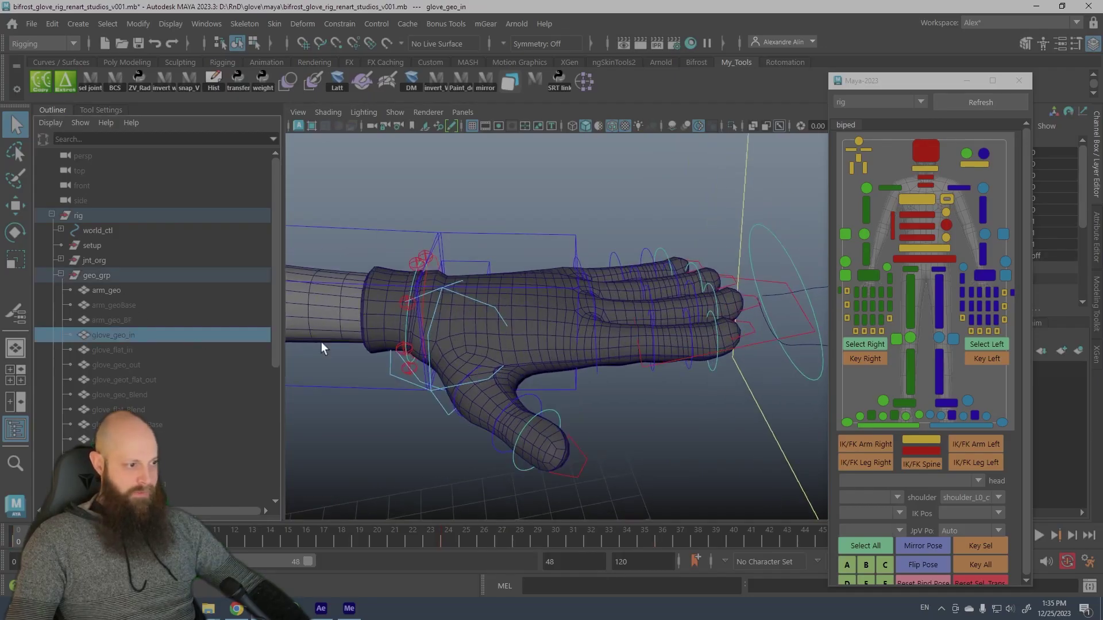
pyautogui.keyDown('alt'); pyautogui.moveTo(395, 349); pyautogui.dragTo(446, 336); pyautogui.keyUp('alt')
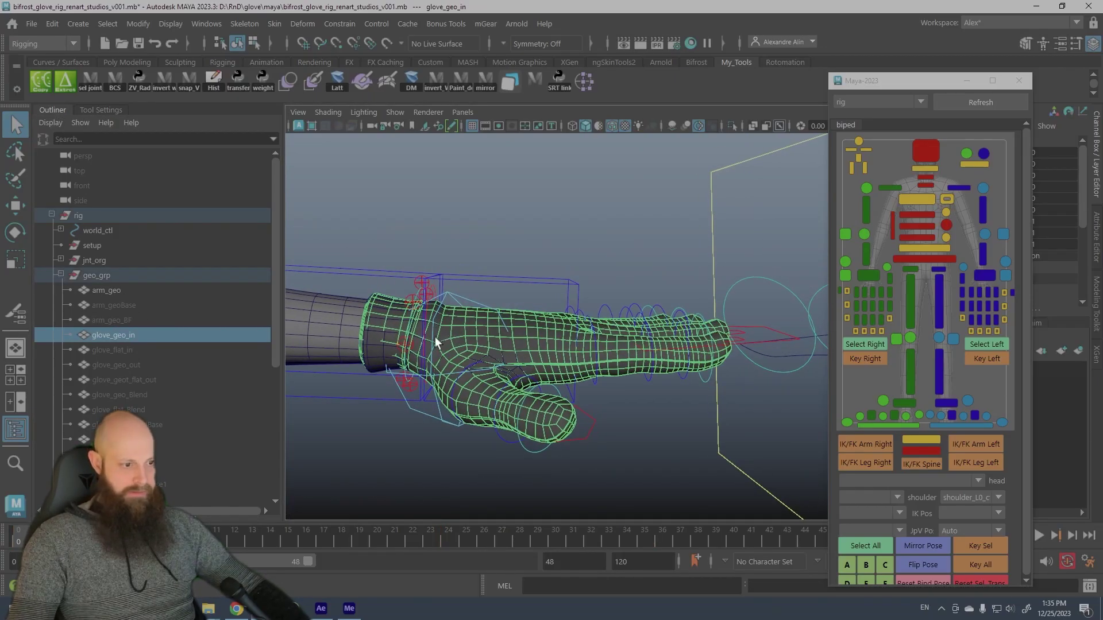
pyautogui.keyDown('alt'); pyautogui.moveTo(450, 336); pyautogui.dragTo(442, 300, button='middle'); pyautogui.keyUp('alt')
pyautogui.keyDown('alt'); pyautogui.moveTo(443, 300); pyautogui.dragTo(220, 221, button='right'); pyautogui.keyUp('alt')
pyautogui.scroll(6, 546, 315)
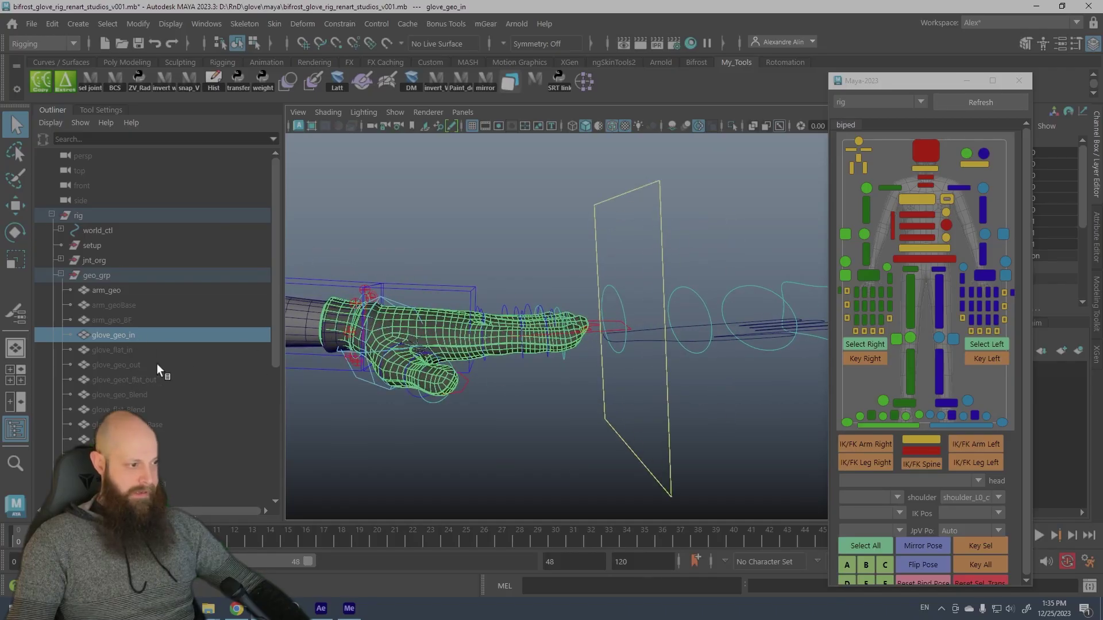
# Scrub the animation with glove_geo_in shown, and make the hidden glove_flat_in mesh visible on the hand
pyautogui.keyDown('alt'); pyautogui.moveTo(439, 325); pyautogui.dragTo(453, 333, button='middle'); pyautogui.keyUp('alt')
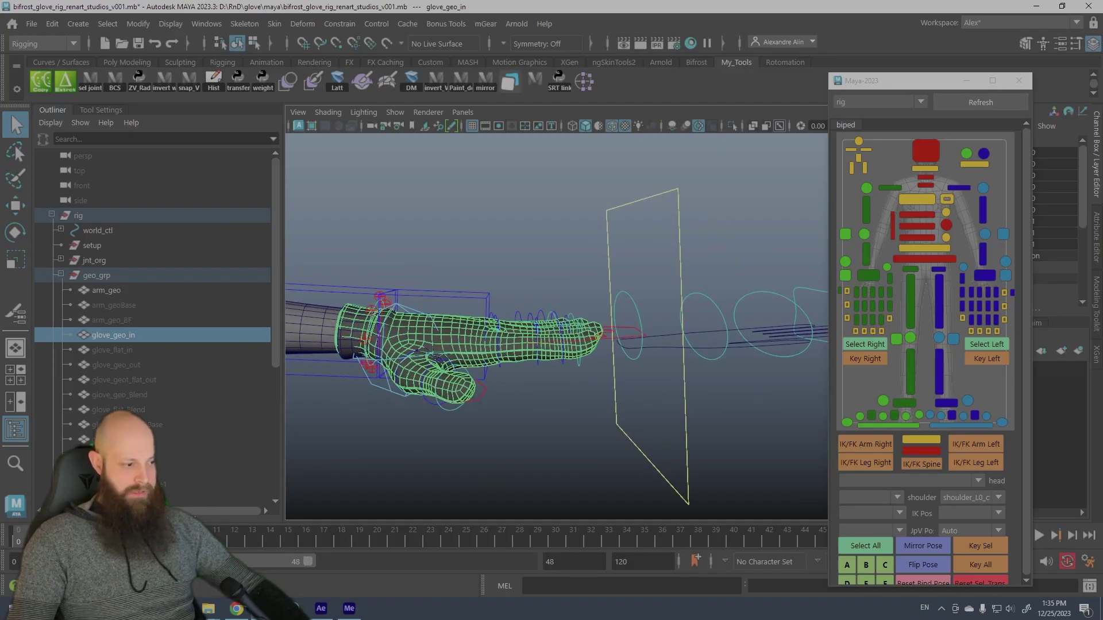
pyautogui.moveTo(271, 537); pyautogui.dragTo(17, 510)
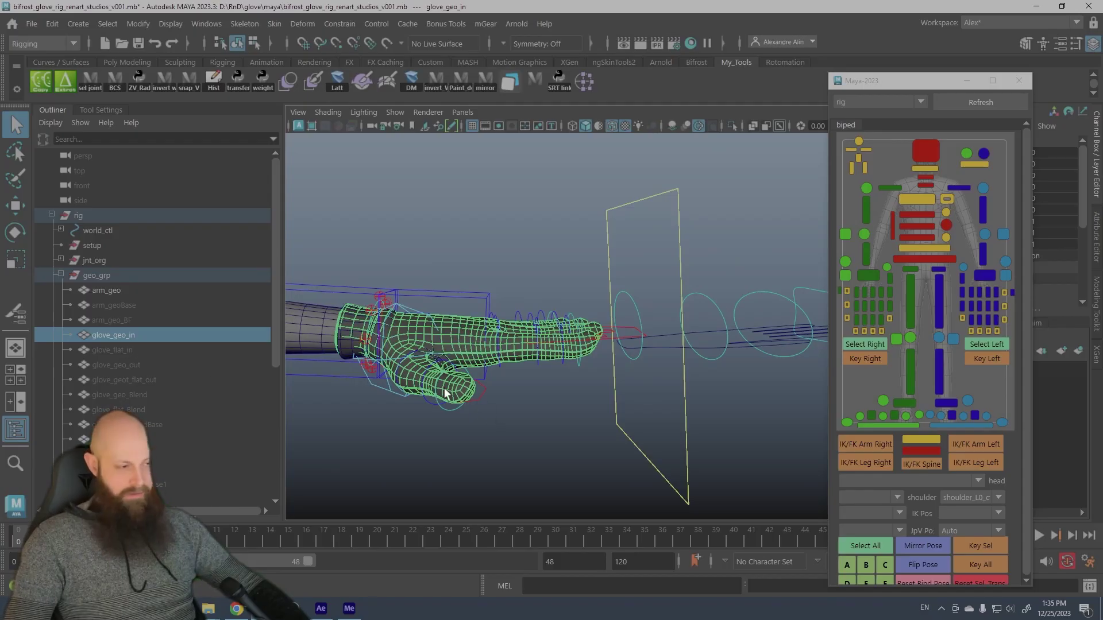
pyautogui.click(115, 347)
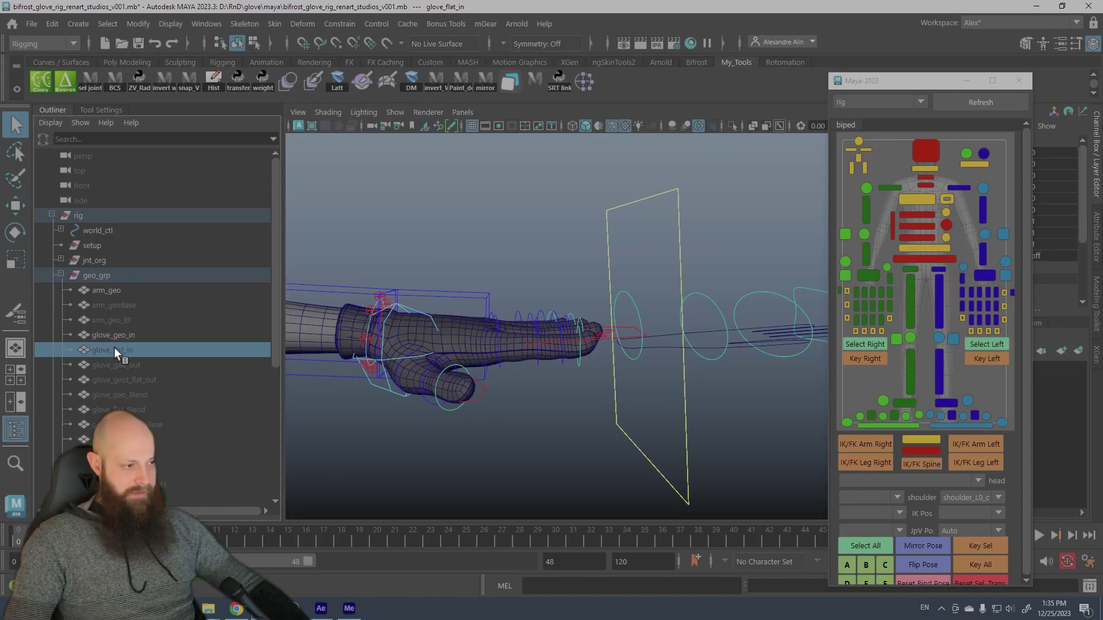
pyautogui.press('h')
pyautogui.keyDown('alt'); pyautogui.moveTo(399, 357); pyautogui.dragTo(480, 357, button='middle'); pyautogui.keyUp('alt')
pyautogui.moveTo(480, 356)
pyautogui.keyDown('alt'); pyautogui.mouseDown(button='right')
pyautogui.moveTo(505, 382)
pyautogui.moveTo(471, 373)
pyautogui.mouseUp(button='right'); pyautogui.keyUp('alt')
# Toggle the visibility of the in and out glove meshes to compare them, leaving them all hidden
pyautogui.moveTo(115, 341); pyautogui.dragTo(119, 374)
pyautogui.press('h')
pyautogui.press('h')
pyautogui.keyDown('alt'); pyautogui.moveTo(612, 394); pyautogui.dragTo(514, 382); pyautogui.keyUp('alt')
pyautogui.press('h')
pyautogui.keyDown('alt'); pyautogui.moveTo(398, 401); pyautogui.dragTo(448, 379); pyautogui.keyUp('alt')
# Show the glove_geo_Blend mesh, play the pull-off animation on it from several angles, and return to the first frame
pyautogui.click(122, 396)
pyautogui.keyDown('alt'); pyautogui.moveTo(382, 445); pyautogui.dragTo(319, 463); pyautogui.keyUp('alt')
pyautogui.hotkey('alt', 'v')
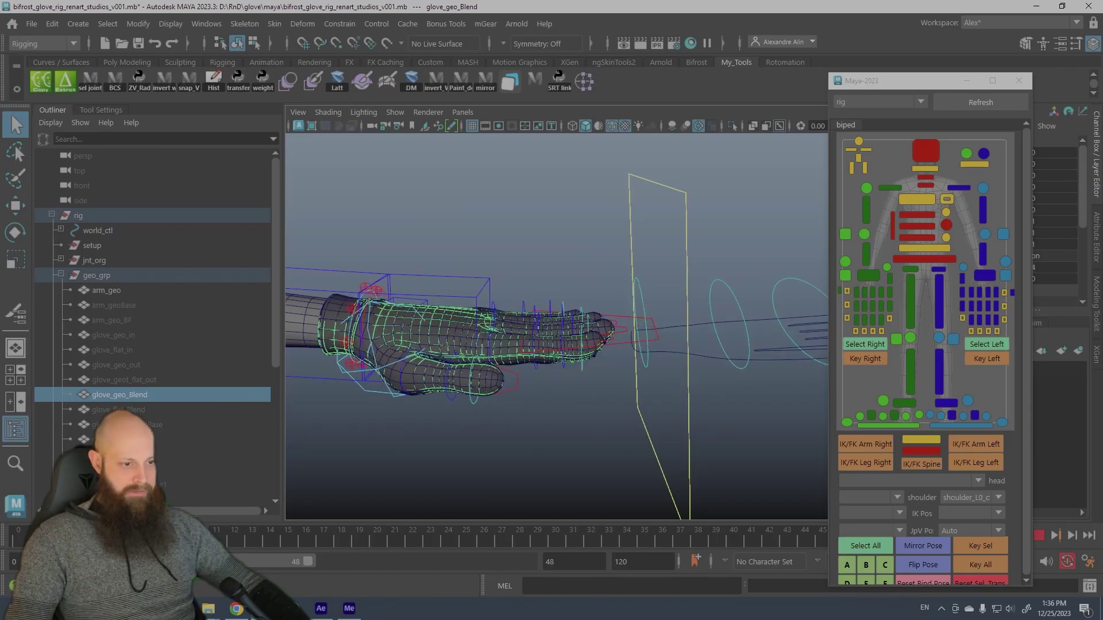
pyautogui.hotkey('alt', 'v')
pyautogui.keyDown('alt'); pyautogui.moveTo(588, 416); pyautogui.dragTo(553, 394, button='middle'); pyautogui.keyUp('alt')
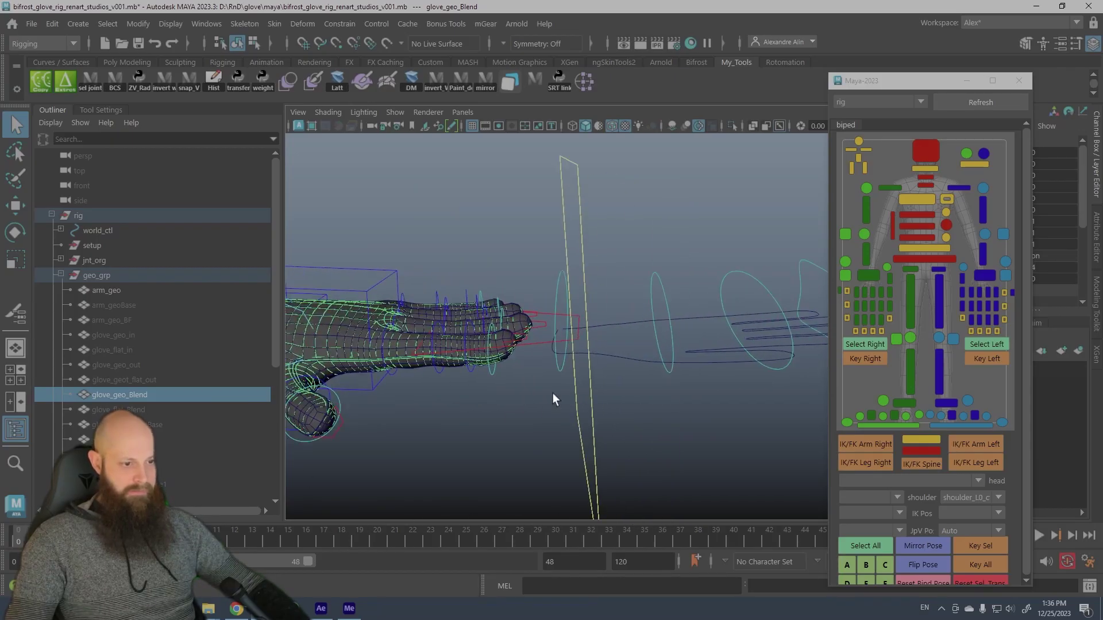
pyautogui.click(526, 341)
pyautogui.keyDown('alt'); pyautogui.moveTo(546, 382); pyautogui.dragTo(583, 384, button='right'); pyautogui.keyUp('alt')
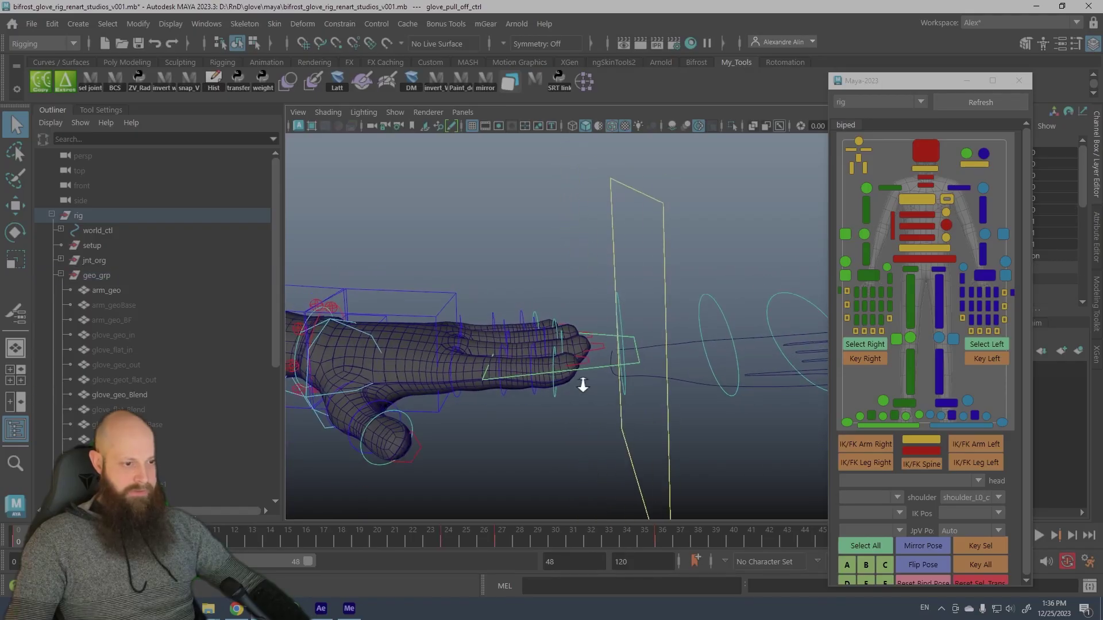
pyautogui.keyDown('alt'); pyautogui.moveTo(583, 384); pyautogui.dragTo(610, 397); pyautogui.keyUp('alt')
pyautogui.moveTo(19, 540)
pyautogui.mouseDown()
pyautogui.moveTo(433, 544)
pyautogui.moveTo(18, 540)
pyautogui.mouseUp()
pyautogui.keyDown('alt'); pyautogui.moveTo(538, 377); pyautogui.dragTo(578, 352, button='middle'); pyautogui.keyUp('alt')
pyautogui.keyDown('alt'); pyautogui.moveTo(577, 352); pyautogui.dragTo(396, 351, button='right'); pyautogui.keyUp('alt')
# Hide the glove_geo_Blend mesh and make the falloff_grp boxes visible around the fingertips
pyautogui.click(132, 395)
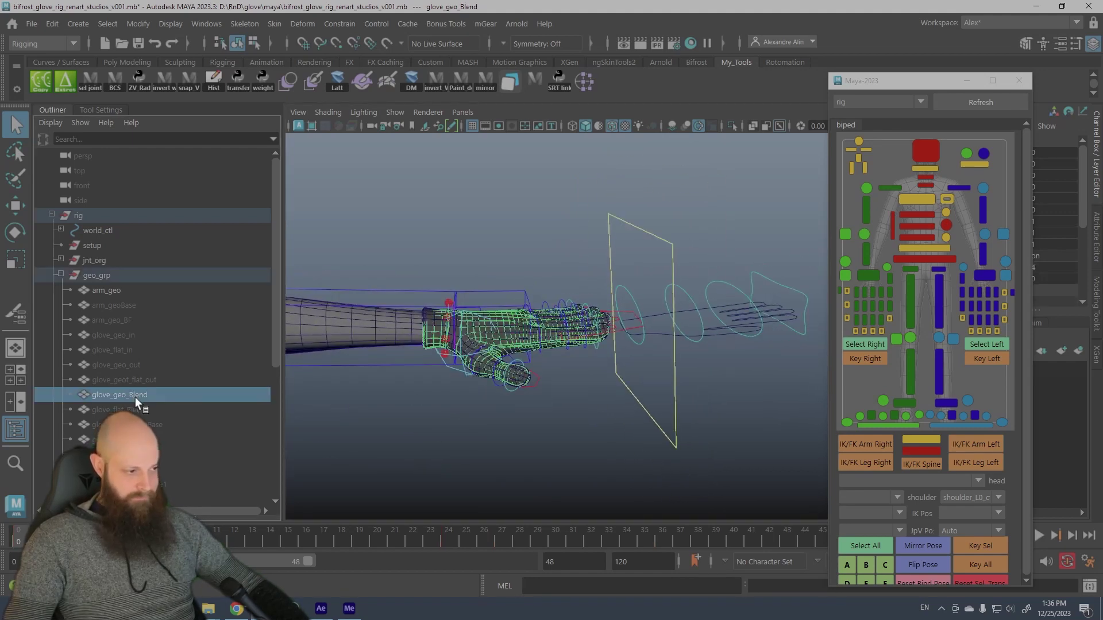
pyautogui.press('h')
pyautogui.scroll(-5, 172, 384)
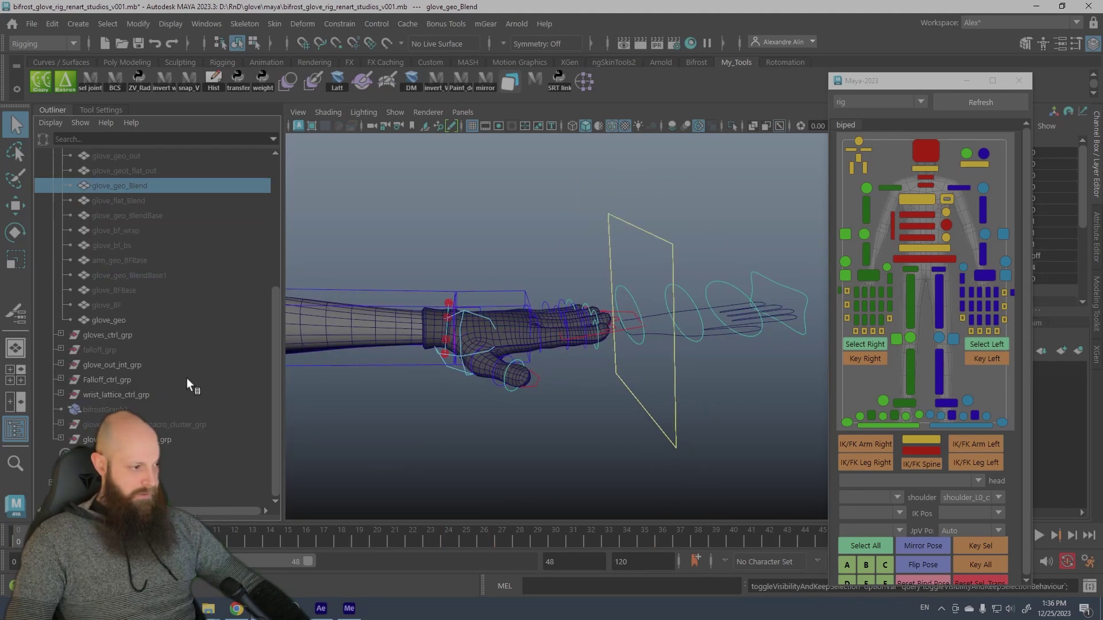
pyautogui.click(103, 351)
pyautogui.press('h')
pyautogui.keyDown('alt'); pyautogui.moveTo(490, 332); pyautogui.dragTo(481, 376, button='middle'); pyautogui.keyUp('alt')
pyautogui.click(487, 260)
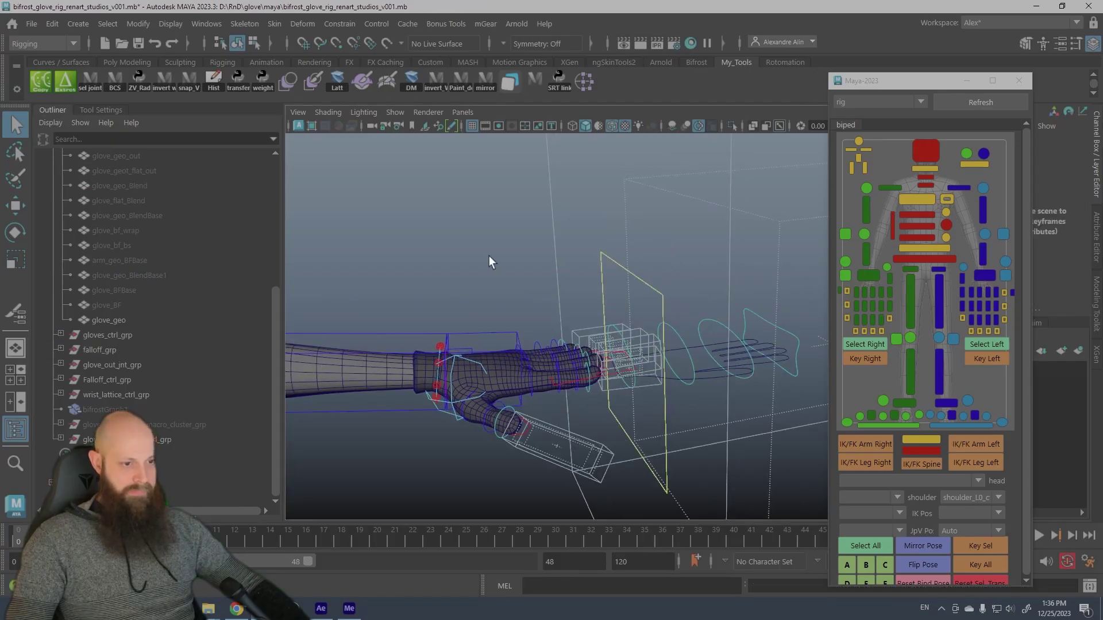
# Try moving index_pull_off_ctrl outward along the index finger, and undo the move
pyautogui.keyDown('alt'); pyautogui.moveTo(488, 256); pyautogui.dragTo(559, 285, button='right'); pyautogui.keyUp('alt')
pyautogui.keyDown('alt'); pyautogui.moveTo(559, 285); pyautogui.dragTo(524, 219, button='middle'); pyautogui.keyUp('alt')
pyautogui.keyDown('alt'); pyautogui.moveTo(525, 219); pyautogui.dragTo(505, 290, button='right'); pyautogui.keyUp('alt')
pyautogui.click(502, 292)
pyautogui.press('f')
pyautogui.press('w')
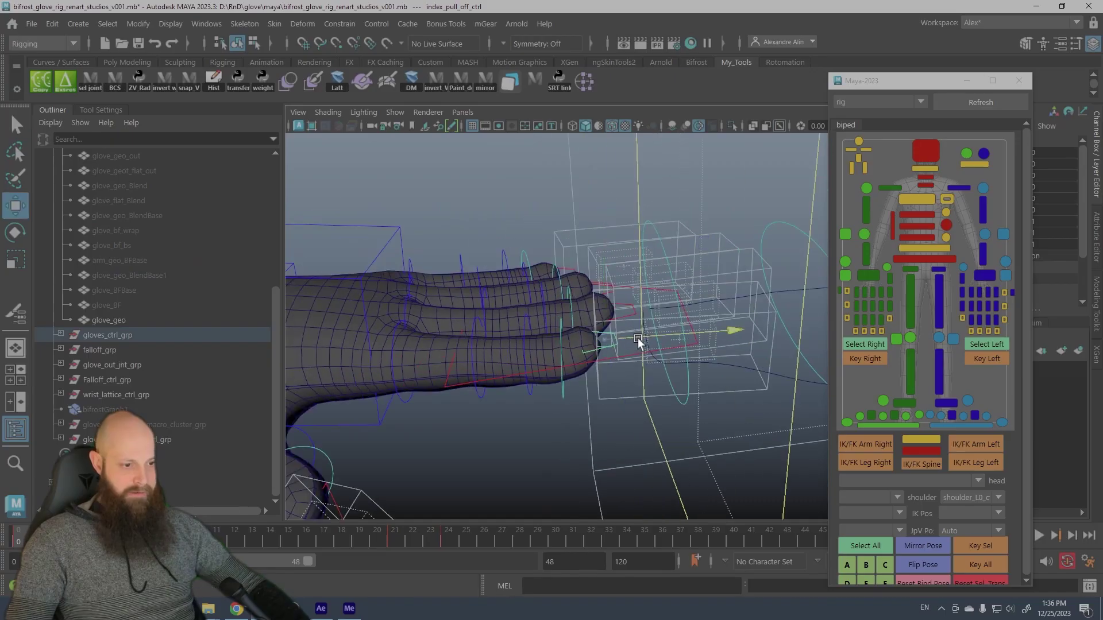
pyautogui.moveTo(637, 340); pyautogui.dragTo(733, 342)
pyautogui.hotkey('ctrl', 'z')
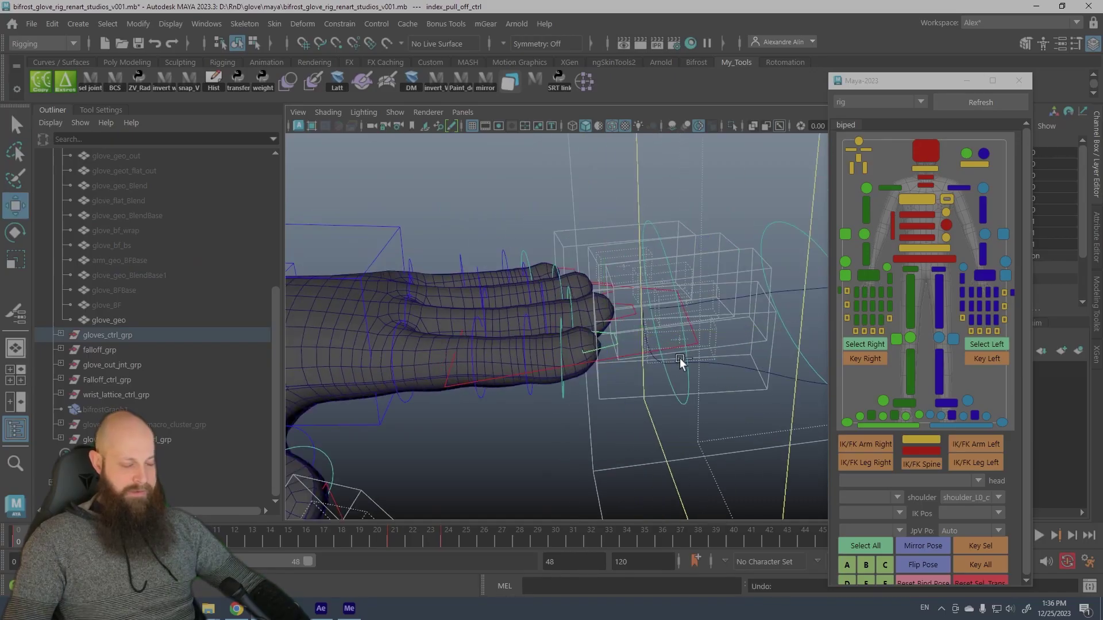
# Bring up the MASH tools and look at the description of the MASH Blend Deformer
pyautogui.keyDown('alt'); pyautogui.moveTo(665, 369); pyautogui.dragTo(395, 205, button='right'); pyautogui.keyUp('alt')
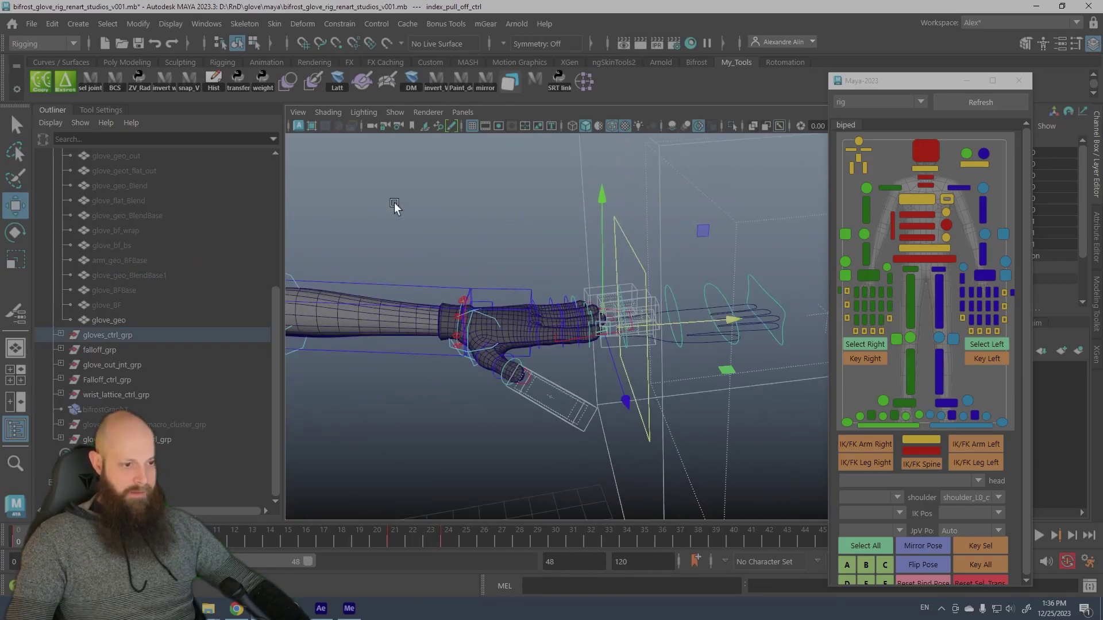
pyautogui.keyDown('alt'); pyautogui.moveTo(639, 229); pyautogui.dragTo(589, 285, button='right'); pyautogui.keyUp('alt')
pyautogui.click(463, 62)
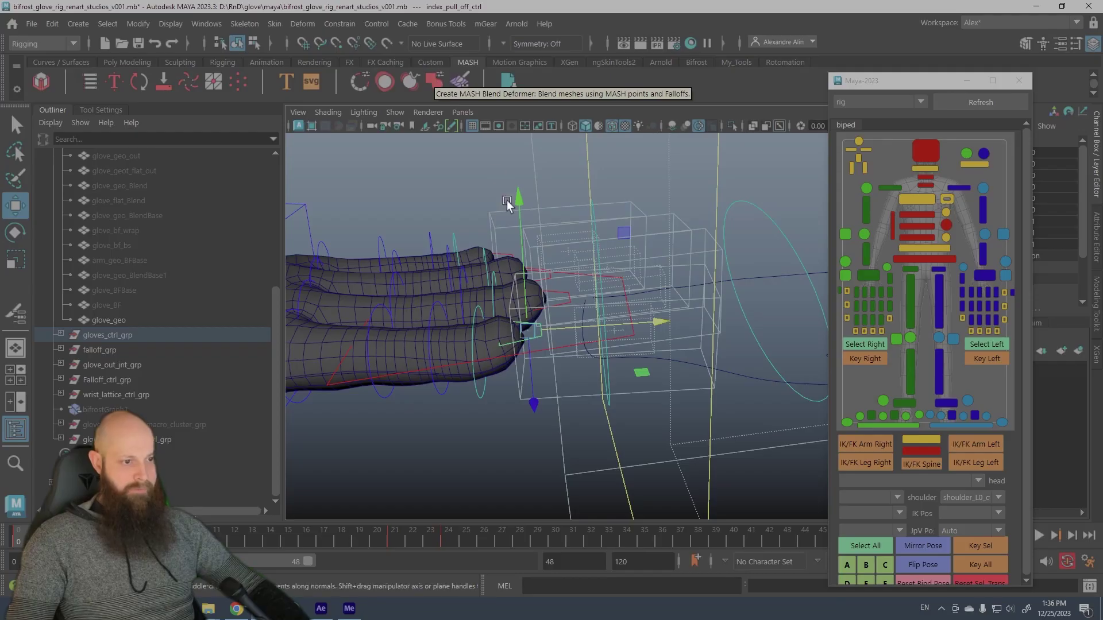
# Pull index_pull_off_ctrl outward from the index fingertip into its falloff box
pyautogui.click(440, 198)
pyautogui.keyDown('alt'); pyautogui.moveTo(438, 231); pyautogui.dragTo(495, 199, button='middle'); pyautogui.keyUp('alt')
pyautogui.keyDown('alt'); pyautogui.moveTo(495, 199); pyautogui.dragTo(575, 292, button='right'); pyautogui.keyUp('alt')
pyautogui.keyDown('alt'); pyautogui.moveTo(574, 292); pyautogui.dragTo(580, 310); pyautogui.keyUp('alt')
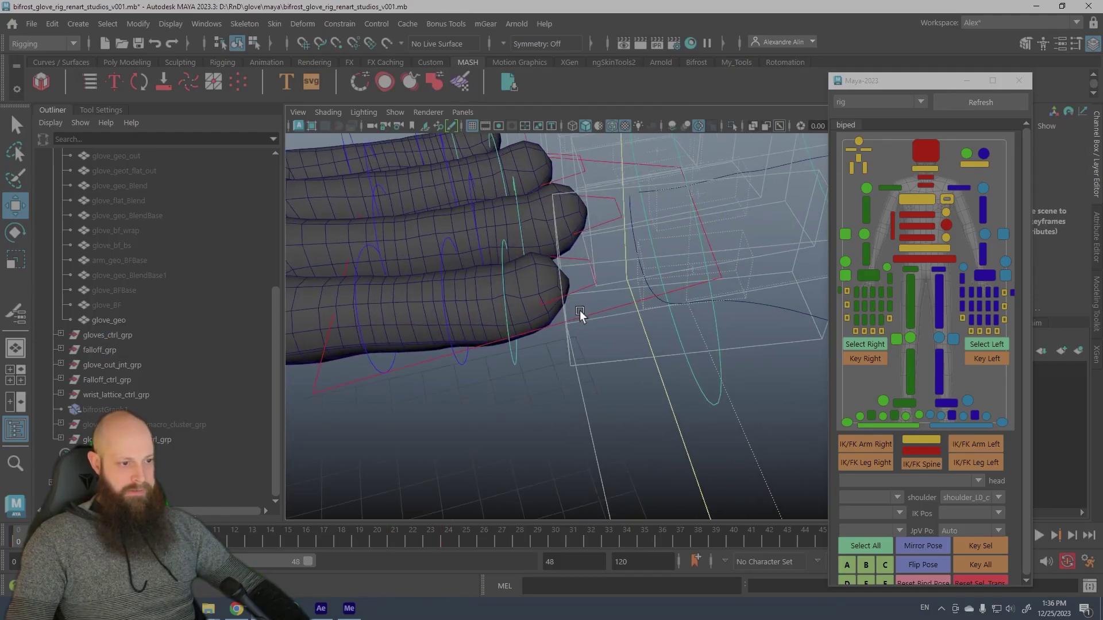
pyautogui.keyDown('alt'); pyautogui.moveTo(579, 299); pyautogui.dragTo(580, 308, button='middle'); pyautogui.keyUp('alt')
pyautogui.click(584, 297)
pyautogui.moveTo(601, 279); pyautogui.dragTo(571, 343)
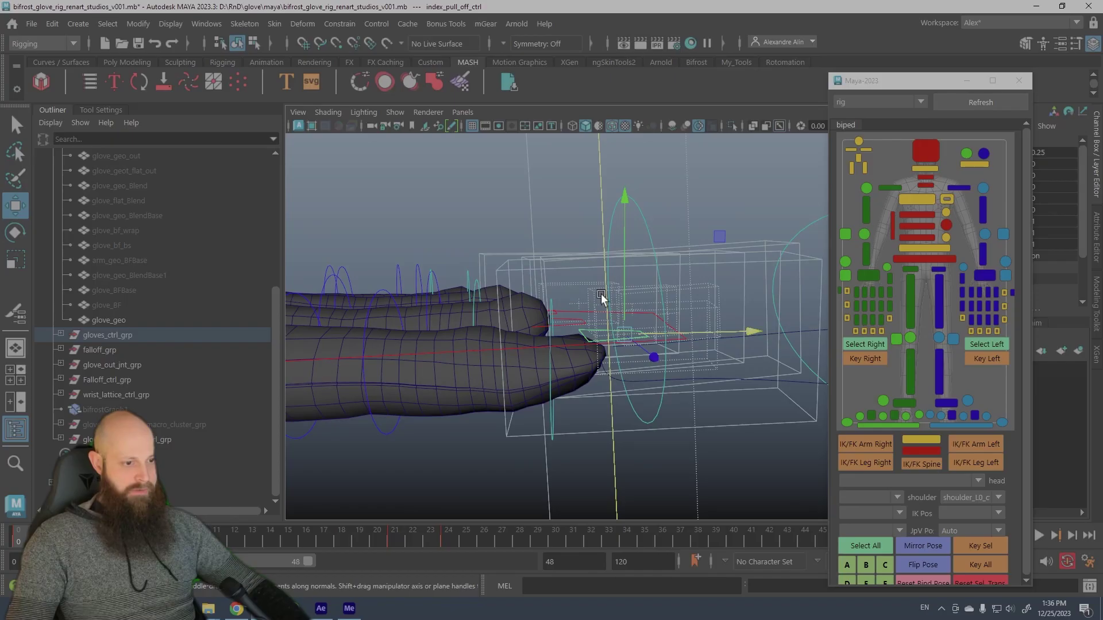
# Select the index_FO falloff and examine how its box surrounds the index fingertip
pyautogui.click(559, 267)
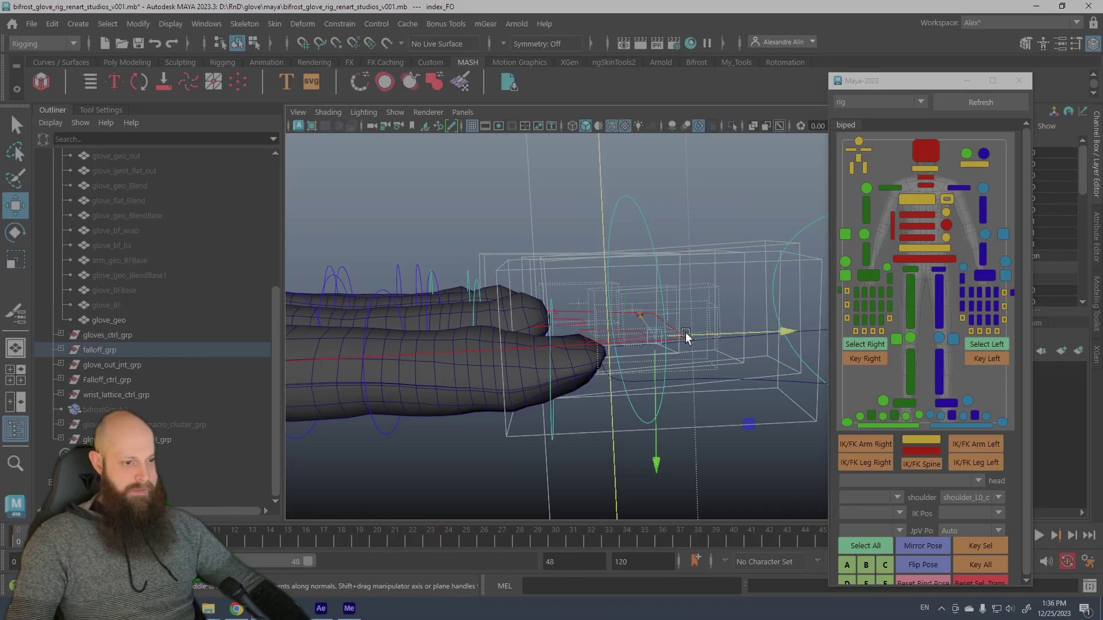
pyautogui.keyDown('alt'); pyautogui.moveTo(685, 332); pyautogui.dragTo(674, 309); pyautogui.keyUp('alt')
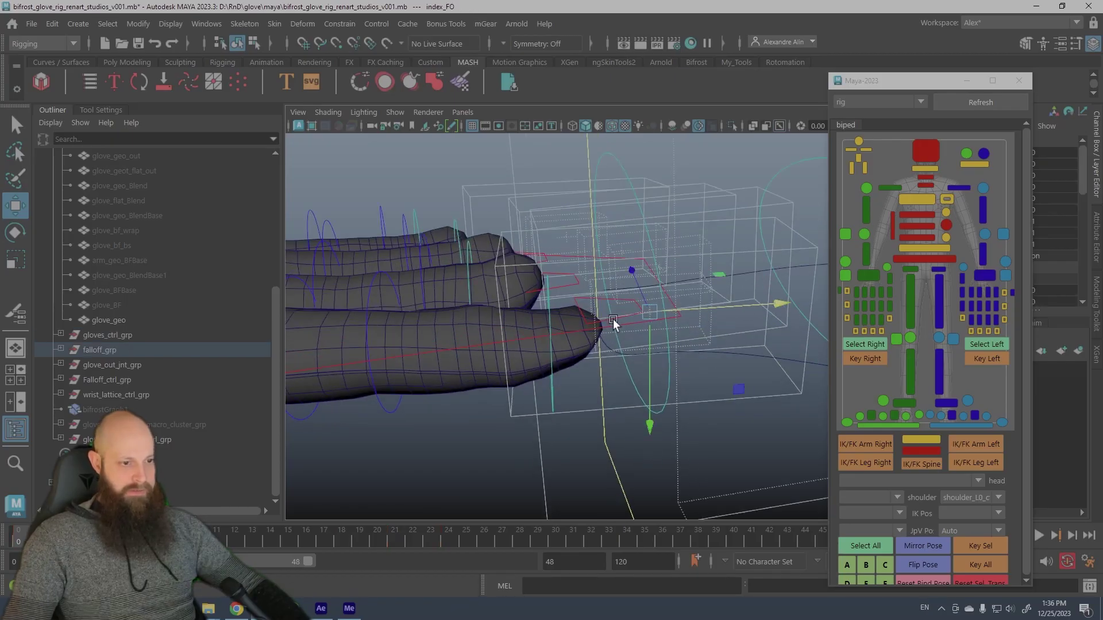
pyautogui.click(506, 433)
pyautogui.keyDown('alt'); pyautogui.moveTo(515, 436); pyautogui.dragTo(573, 385); pyautogui.keyUp('alt')
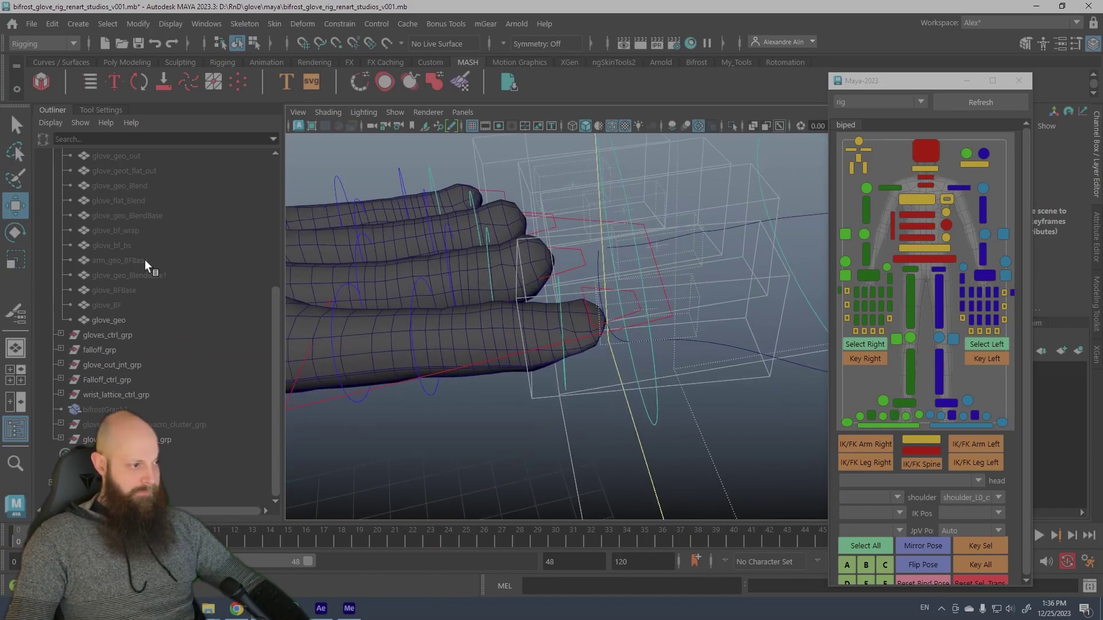
# Make the glove_flat_in mesh visible, view it isolated, and compare it with the full glove on the hand
pyautogui.scroll(5, 126, 178)
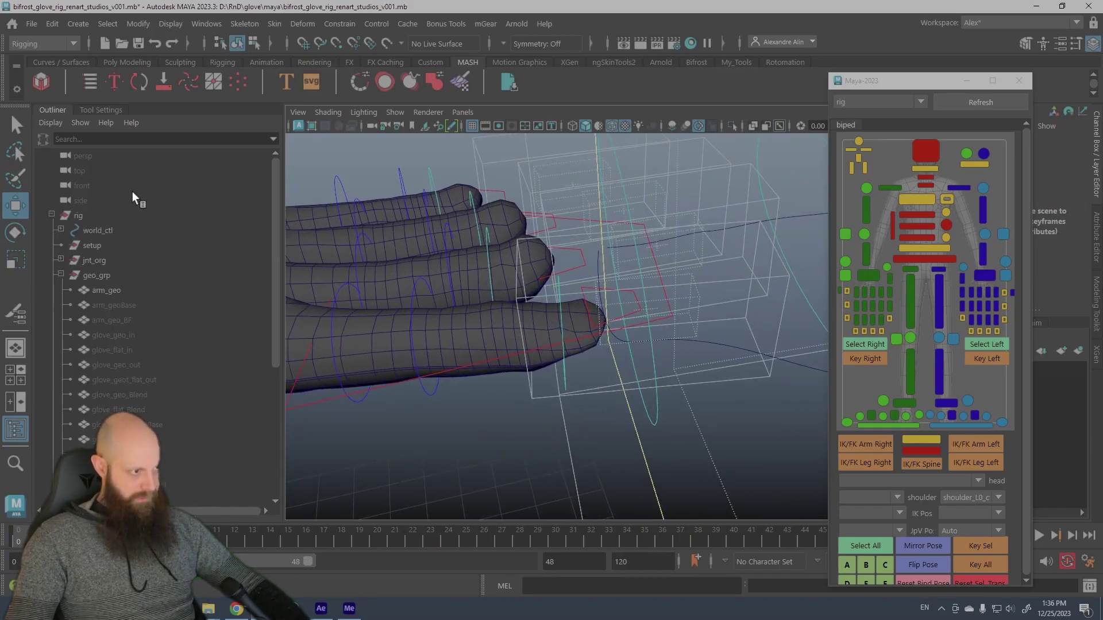
pyautogui.click(124, 350)
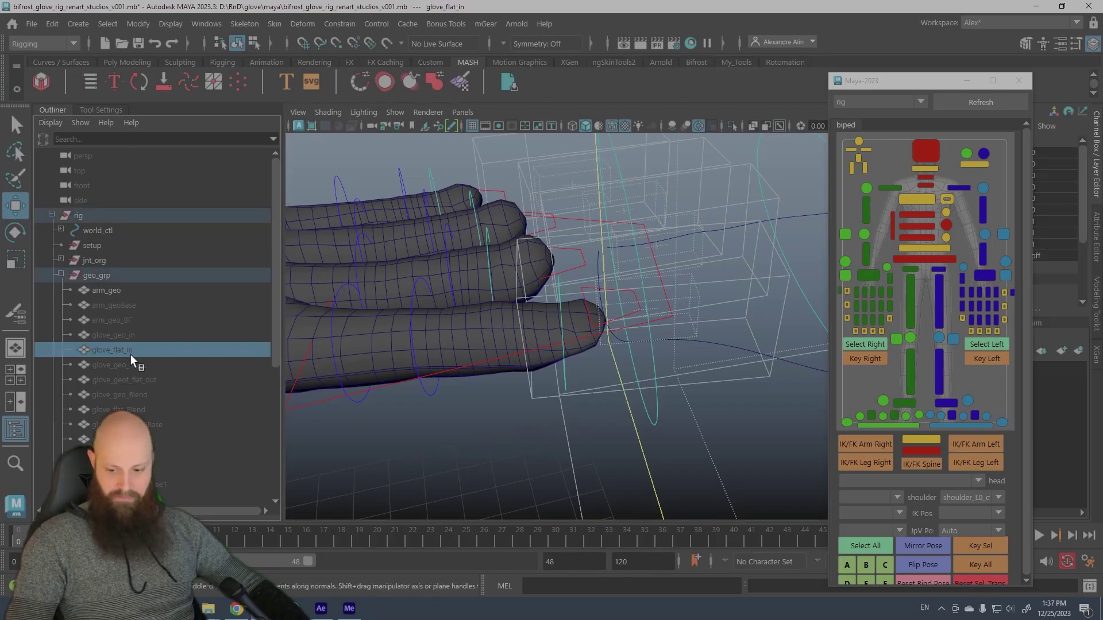
pyautogui.press('h')
pyautogui.keyDown('alt'); pyautogui.moveTo(495, 346); pyautogui.dragTo(535, 290); pyautogui.keyUp('alt')
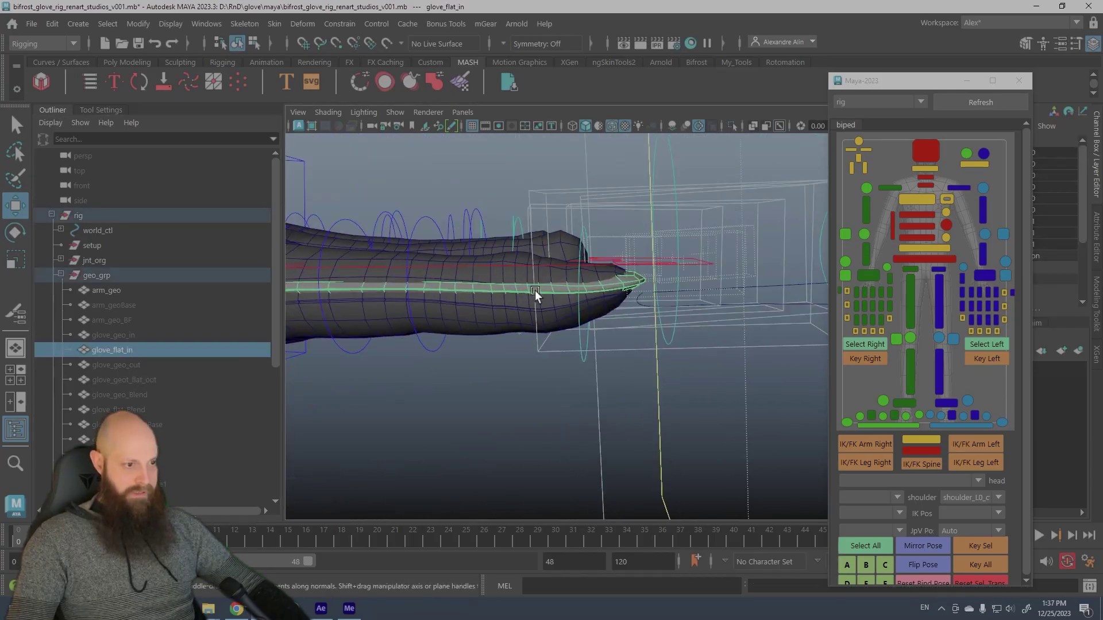
pyautogui.hotkey('ctrl', '1')
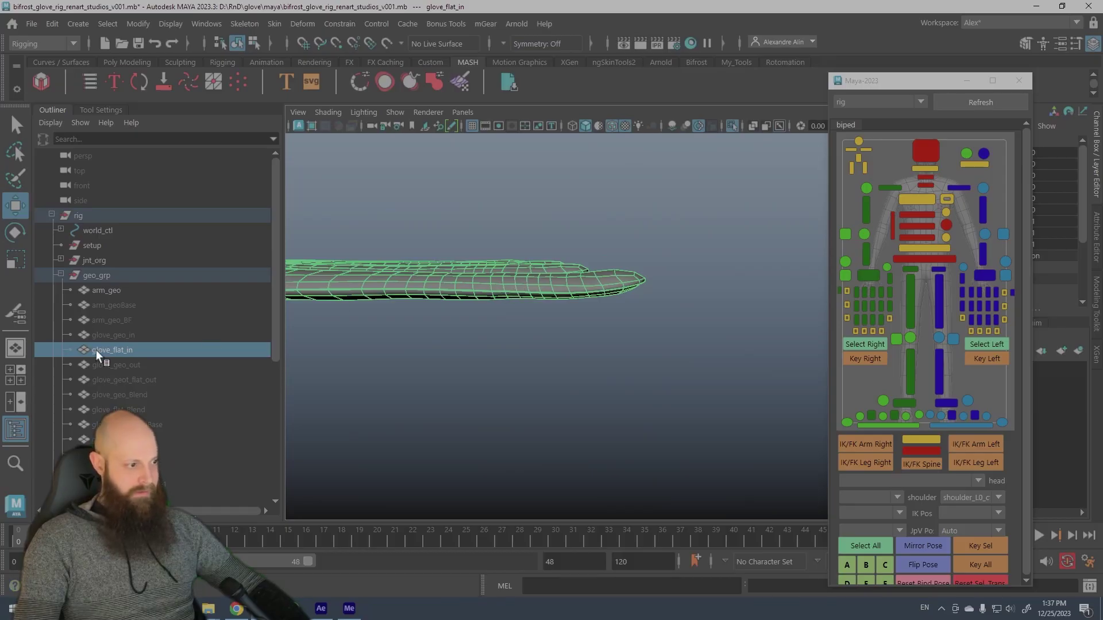
pyautogui.hotkey('ctrl', '1')
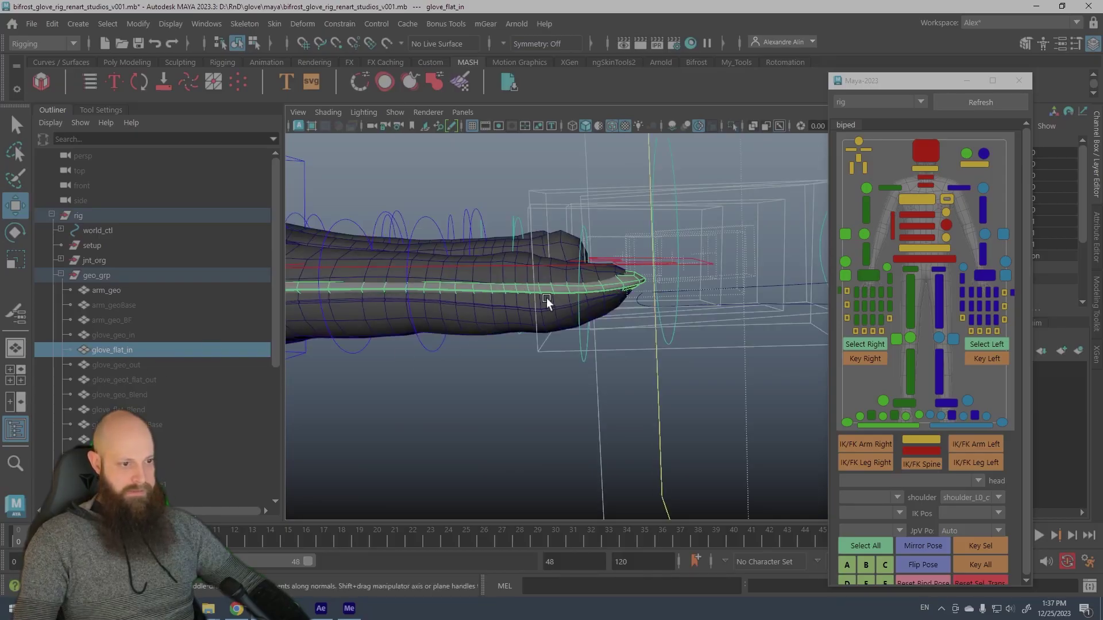
pyautogui.keyDown('alt'); pyautogui.moveTo(546, 298); pyautogui.dragTo(571, 342); pyautogui.keyUp('alt')
pyautogui.keyDown('alt'); pyautogui.moveTo(615, 233); pyautogui.dragTo(612, 261); pyautogui.keyUp('alt')
# Move index_pull_off_ctrl along the index finger to test the glove tip, and undo the last control move
pyautogui.click(609, 266)
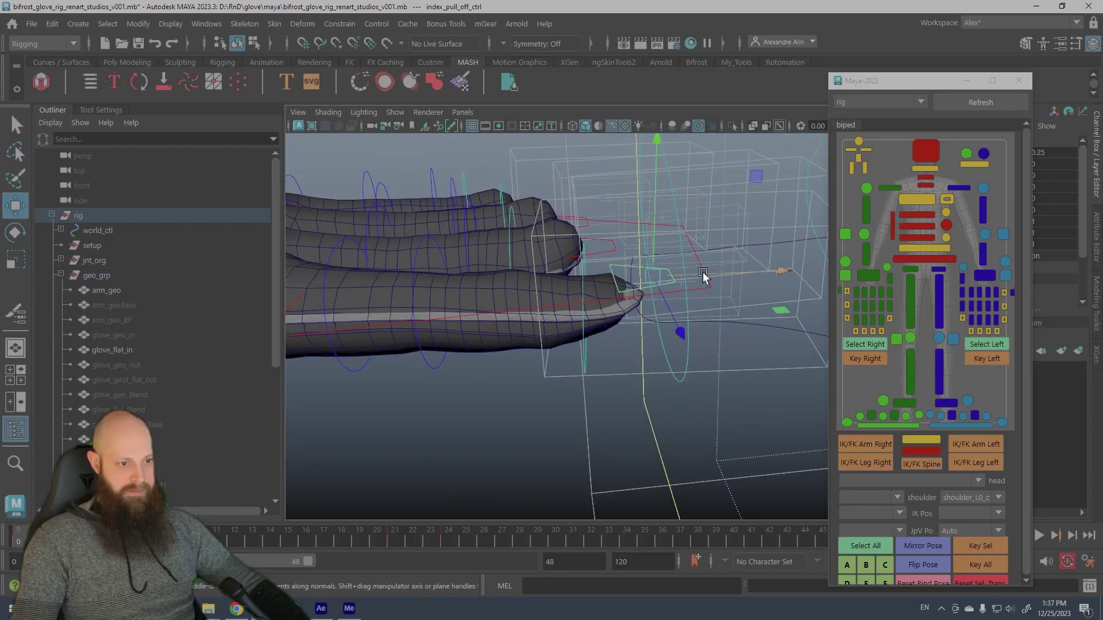
pyautogui.moveTo(704, 276); pyautogui.dragTo(618, 338)
pyautogui.scroll(-1, 563, 289)
pyautogui.keyDown('alt'); pyautogui.moveTo(563, 288); pyautogui.dragTo(494, 390); pyautogui.keyUp('alt')
pyautogui.click(428, 426)
pyautogui.moveTo(562, 346); pyautogui.dragTo(662, 367)
pyautogui.hotkey('ctrl', 'z')
pyautogui.click(457, 436)
pyautogui.keyDown('alt'); pyautogui.moveTo(469, 390); pyautogui.dragTo(484, 381); pyautogui.keyUp('alt')
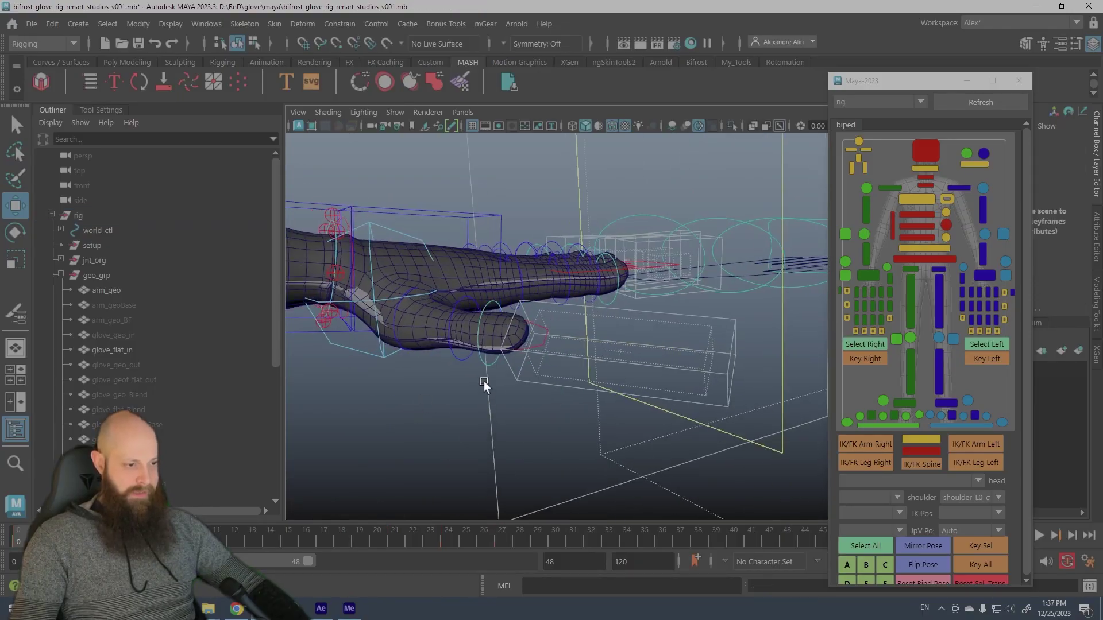
# Pull thumb_pull_off_ctrl outward from the thumb tip and select thumb_wire_ctrl
pyautogui.keyDown('alt'); pyautogui.moveTo(483, 381); pyautogui.dragTo(698, 477, button='right'); pyautogui.keyUp('alt')
pyautogui.click(536, 343)
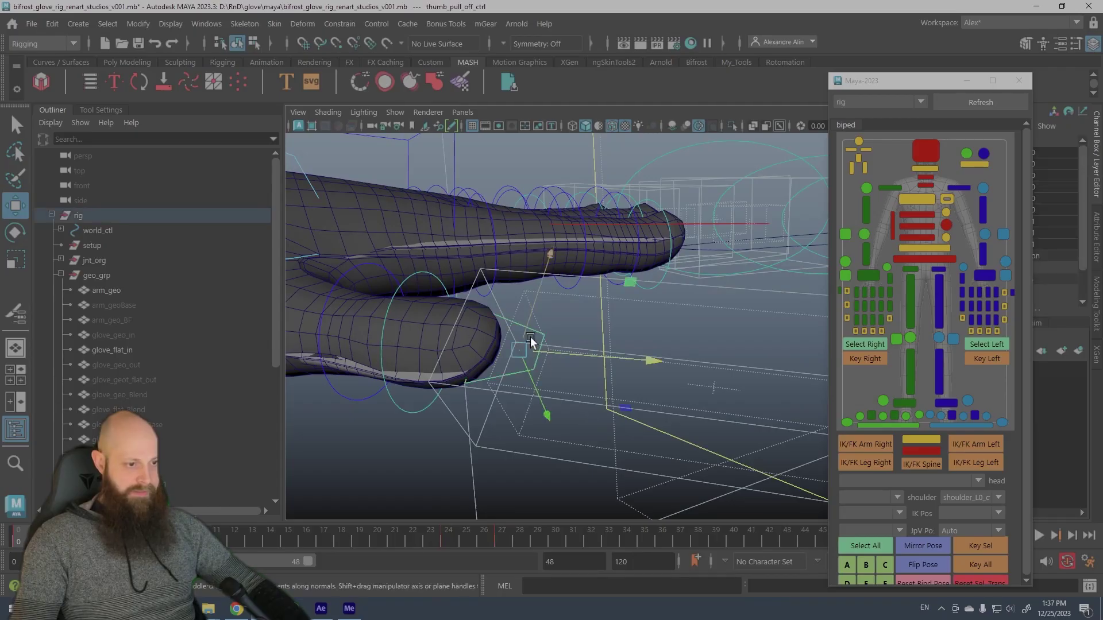
pyautogui.moveTo(566, 356); pyautogui.dragTo(673, 374)
pyautogui.click(476, 297)
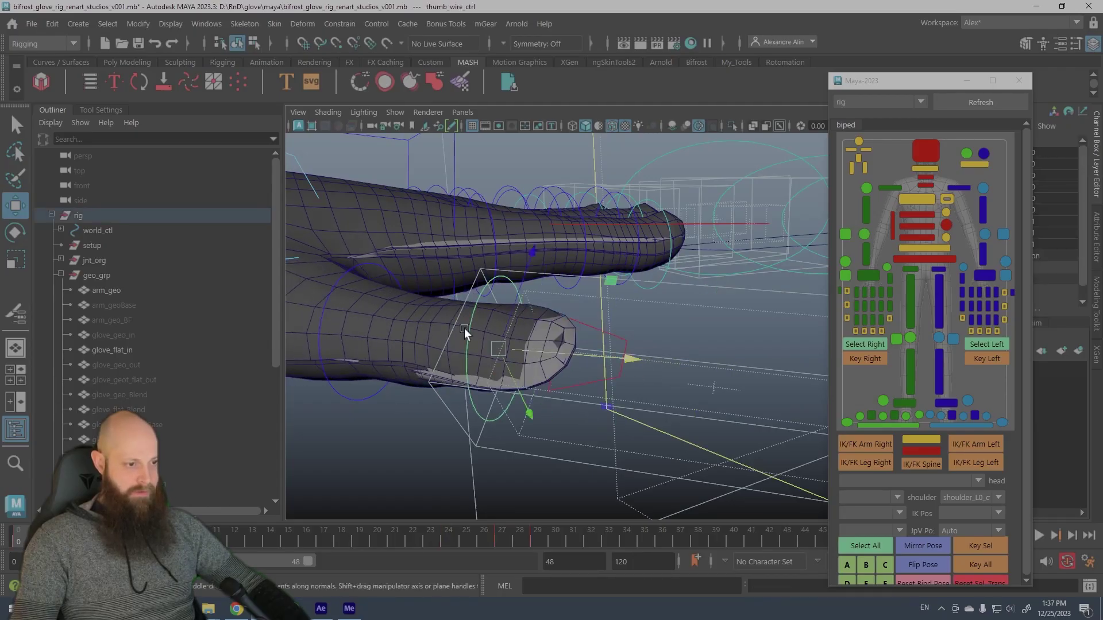
# Examine the pulled thumb tip from several angles, selecting thumb_wire_ctrl, glove_geo and glove_flat_in in turn
pyautogui.keyDown('alt'); pyautogui.moveTo(464, 329); pyautogui.dragTo(483, 364); pyautogui.keyUp('alt')
pyautogui.click(492, 214)
pyautogui.keyDown('alt'); pyautogui.moveTo(517, 282); pyautogui.dragTo(532, 339); pyautogui.keyUp('alt')
pyautogui.click(534, 341)
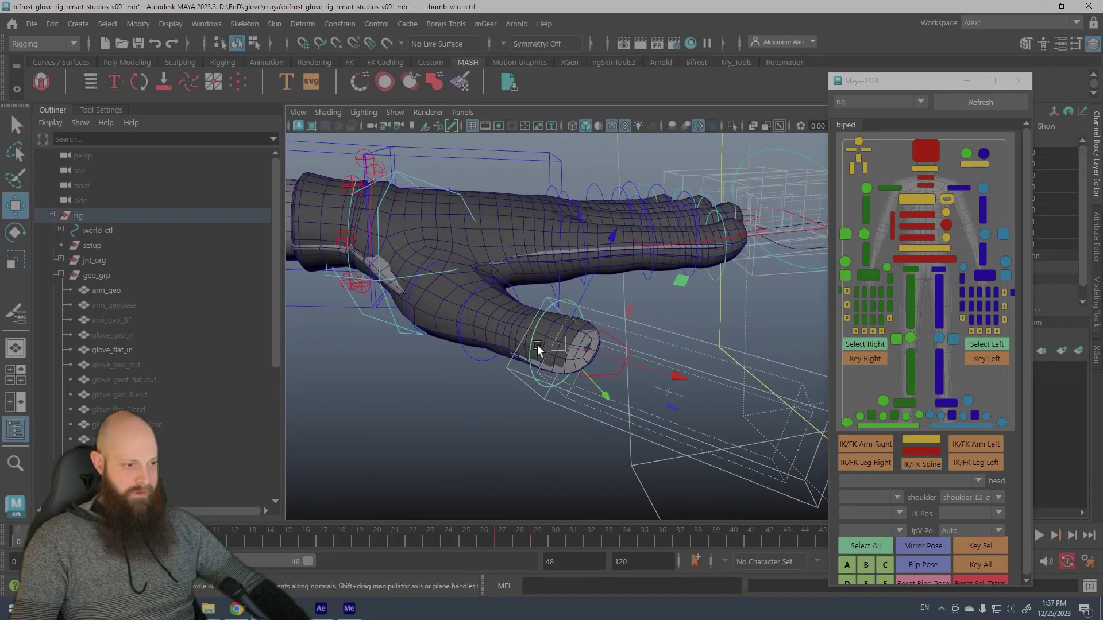
pyautogui.click(505, 309)
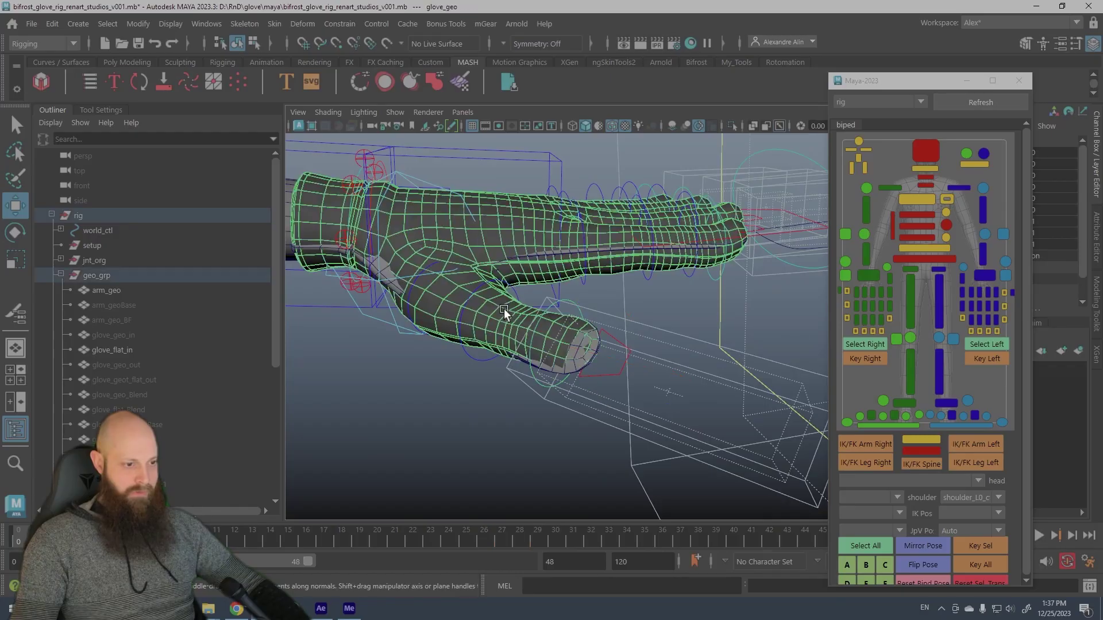
pyautogui.keyDown('alt'); pyautogui.moveTo(560, 225); pyautogui.dragTo(464, 238); pyautogui.keyUp('alt')
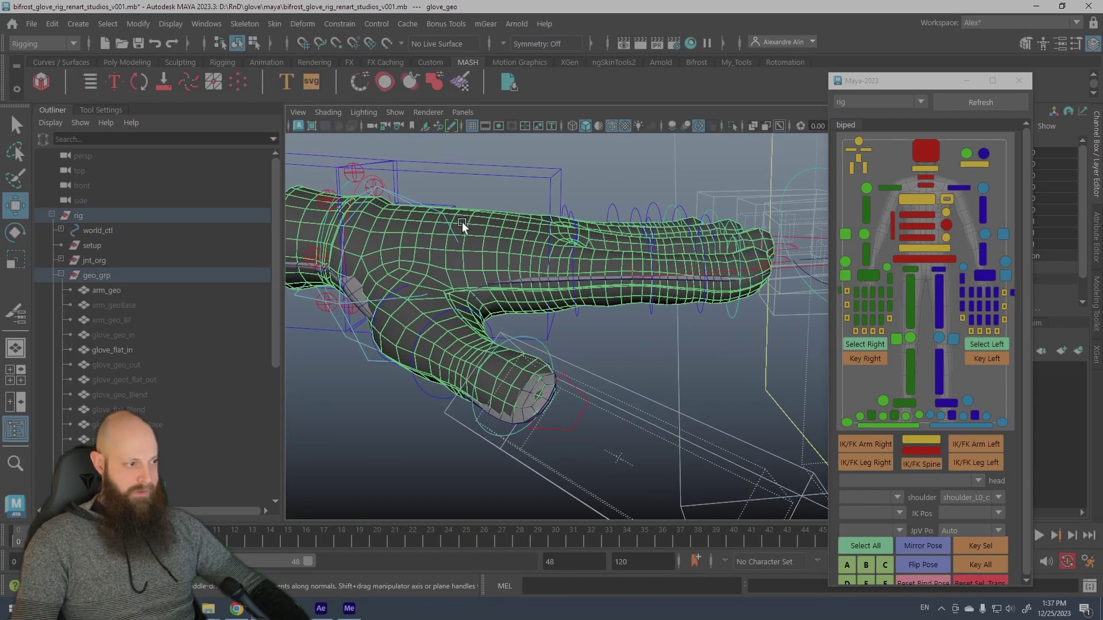
pyautogui.click(532, 398)
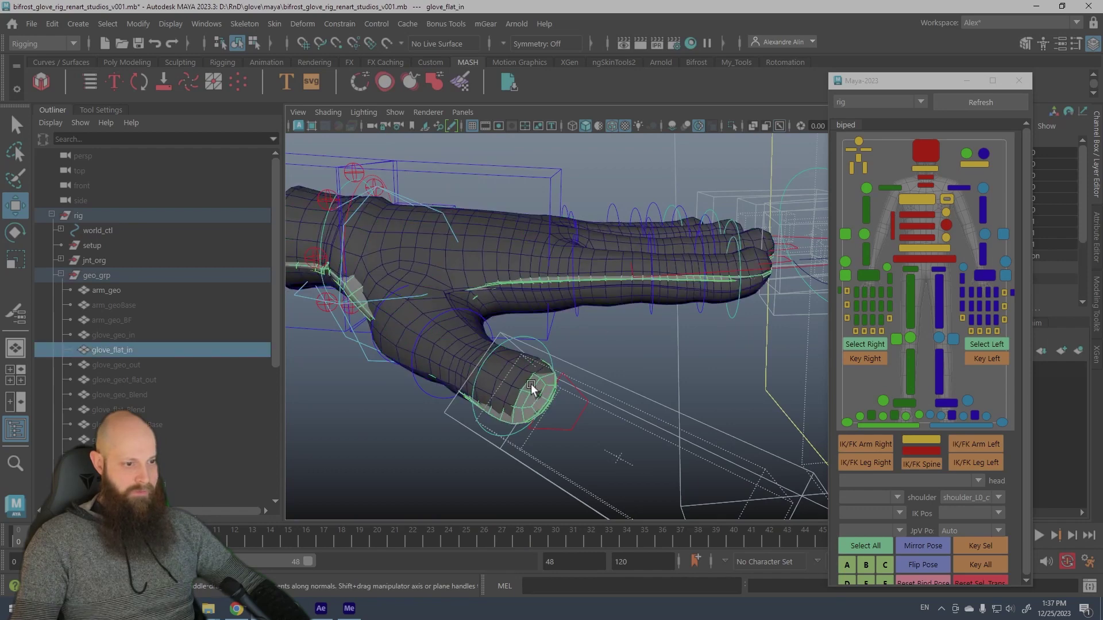
pyautogui.keyDown('alt'); pyautogui.moveTo(652, 308); pyautogui.dragTo(501, 374); pyautogui.keyUp('alt')
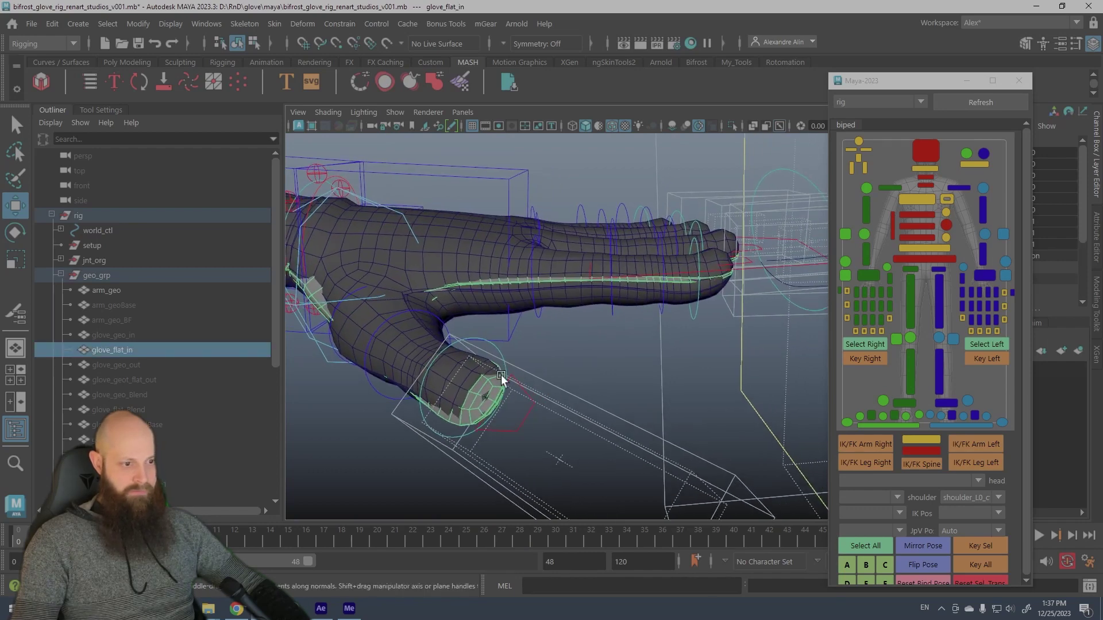
# View the flattened thumb tip from below, hide the glove_flat_in mesh, and select thumb_pull_off_ctrl
pyautogui.click(526, 419)
pyautogui.keyDown('alt'); pyautogui.moveTo(526, 419); pyautogui.dragTo(716, 352); pyautogui.keyUp('alt')
pyautogui.scroll(1, 641, 348)
pyautogui.keyDown('alt'); pyautogui.moveTo(641, 352); pyautogui.dragTo(529, 291); pyautogui.keyUp('alt')
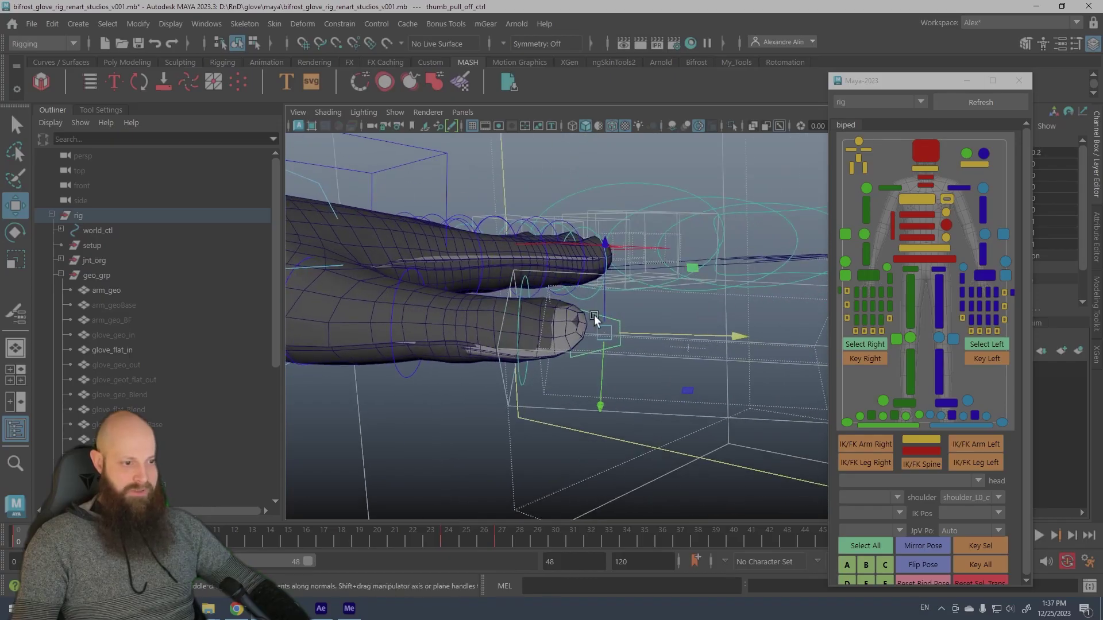
pyautogui.click(565, 318)
pyautogui.keyDown('alt'); pyautogui.moveTo(568, 330); pyautogui.dragTo(556, 302); pyautogui.keyUp('alt')
pyautogui.press('h')
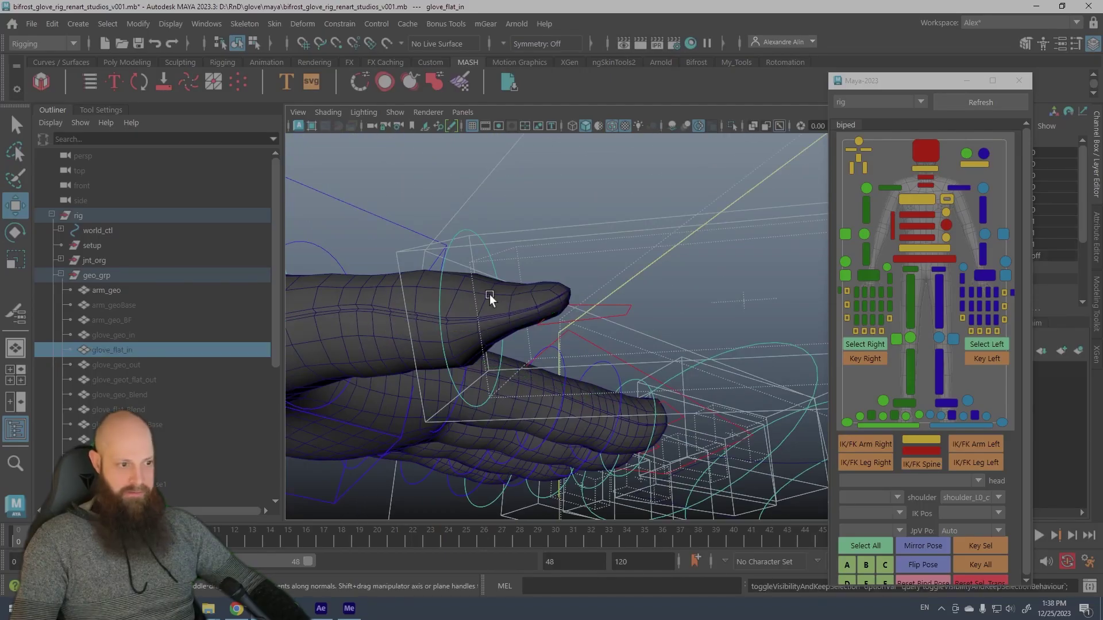
pyautogui.click(608, 317)
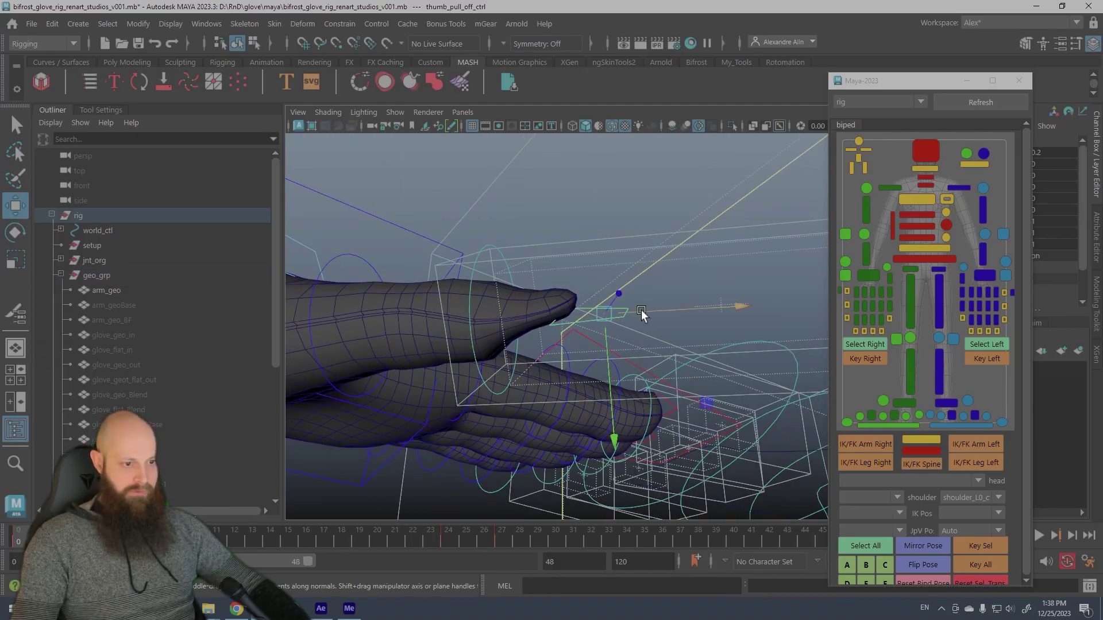
# View the whole hand and forearm and play the glove pull-off animation
pyautogui.keyDown('alt'); pyautogui.moveTo(641, 309); pyautogui.dragTo(542, 282); pyautogui.keyUp('alt')
pyautogui.keyDown('alt'); pyautogui.moveTo(542, 281); pyautogui.dragTo(533, 205, button='right'); pyautogui.keyUp('alt')
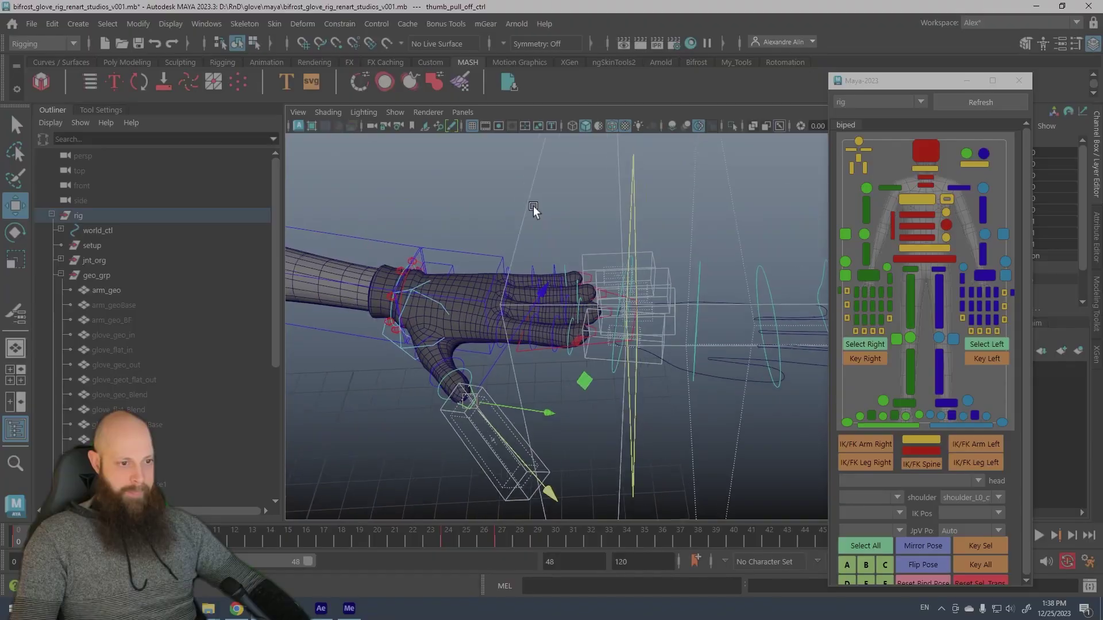
pyautogui.keyDown('alt'); pyautogui.moveTo(533, 206); pyautogui.dragTo(561, 190); pyautogui.keyUp('alt')
pyautogui.keyDown('alt'); pyautogui.moveTo(560, 191); pyautogui.dragTo(395, 140, button='right'); pyautogui.keyUp('alt')
pyautogui.keyDown('alt'); pyautogui.moveTo(395, 141); pyautogui.dragTo(580, 264); pyautogui.keyUp('alt')
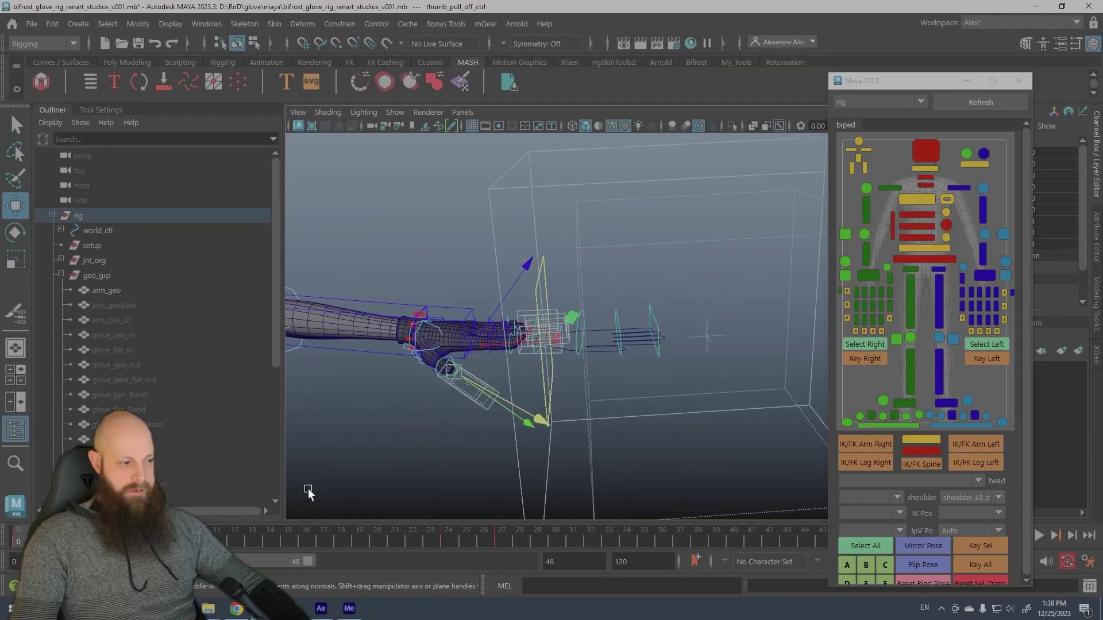
pyautogui.hotkey('alt', 'v')
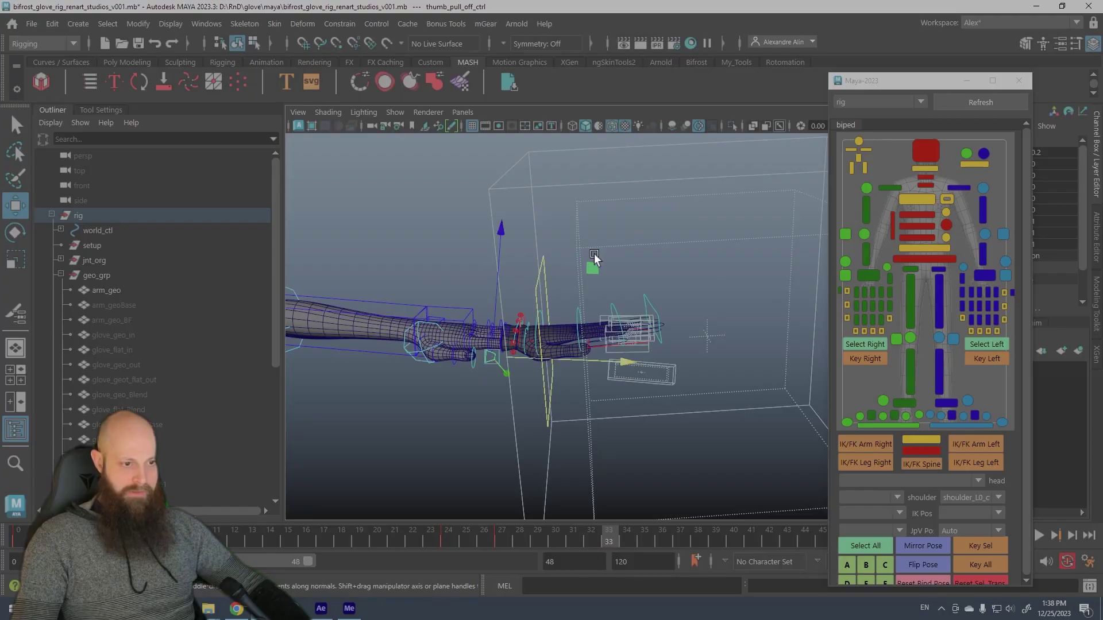
# Slide Falloff_ctrl back and forth along the glove at frame 33 to test the falloff, and undo the move
pyautogui.click(545, 258)
pyautogui.keyDown('alt'); pyautogui.moveTo(545, 257); pyautogui.dragTo(628, 305); pyautogui.keyUp('alt')
pyautogui.keyDown('alt'); pyautogui.moveTo(627, 305); pyautogui.dragTo(742, 421, button='right'); pyautogui.keyUp('alt')
pyautogui.moveTo(629, 325)
pyautogui.mouseDown()
pyautogui.moveTo(830, 330)
pyautogui.moveTo(566, 347)
pyautogui.moveTo(831, 328)
pyautogui.moveTo(619, 343)
pyautogui.mouseUp()
pyautogui.keyDown('alt'); pyautogui.moveTo(620, 343); pyautogui.dragTo(494, 170, button='right'); pyautogui.keyUp('alt')
pyautogui.keyDown('alt'); pyautogui.moveTo(495, 170); pyautogui.dragTo(590, 267); pyautogui.keyUp('alt')
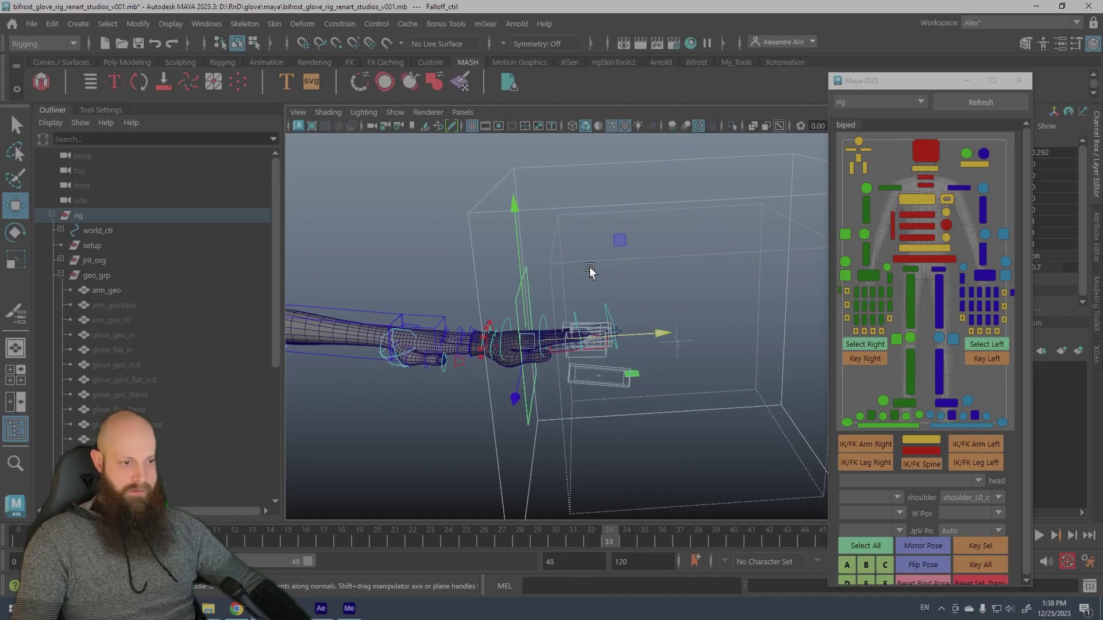
pyautogui.keyDown('alt'); pyautogui.moveTo(590, 270); pyautogui.dragTo(582, 388, button='right'); pyautogui.keyUp('alt')
pyautogui.moveTo(612, 344); pyautogui.dragTo(544, 345)
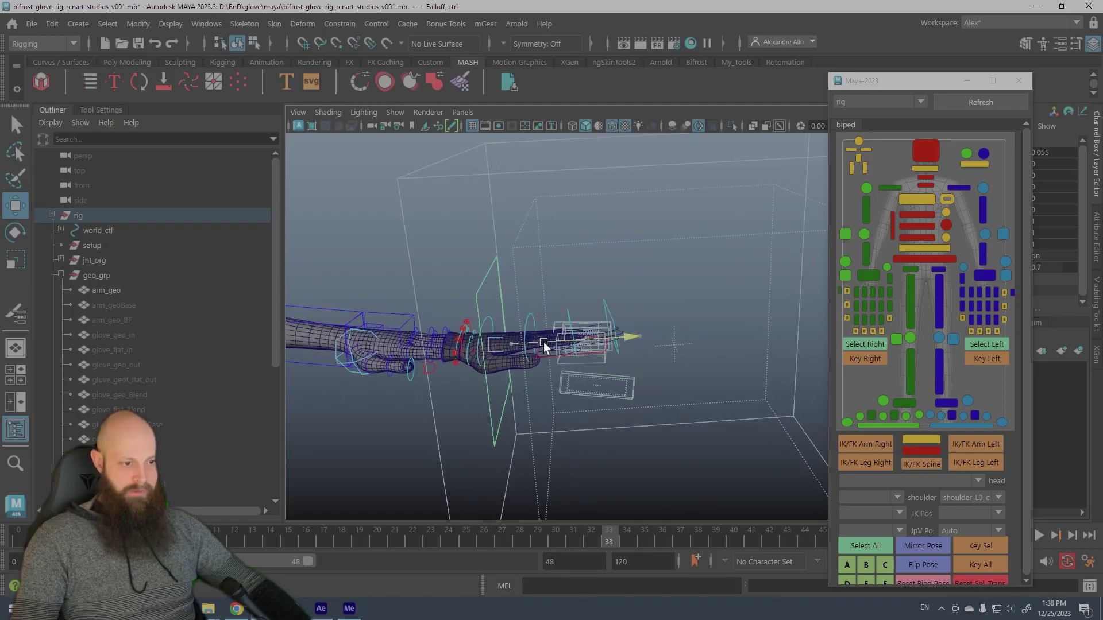
pyautogui.moveTo(612, 343); pyautogui.dragTo(585, 358)
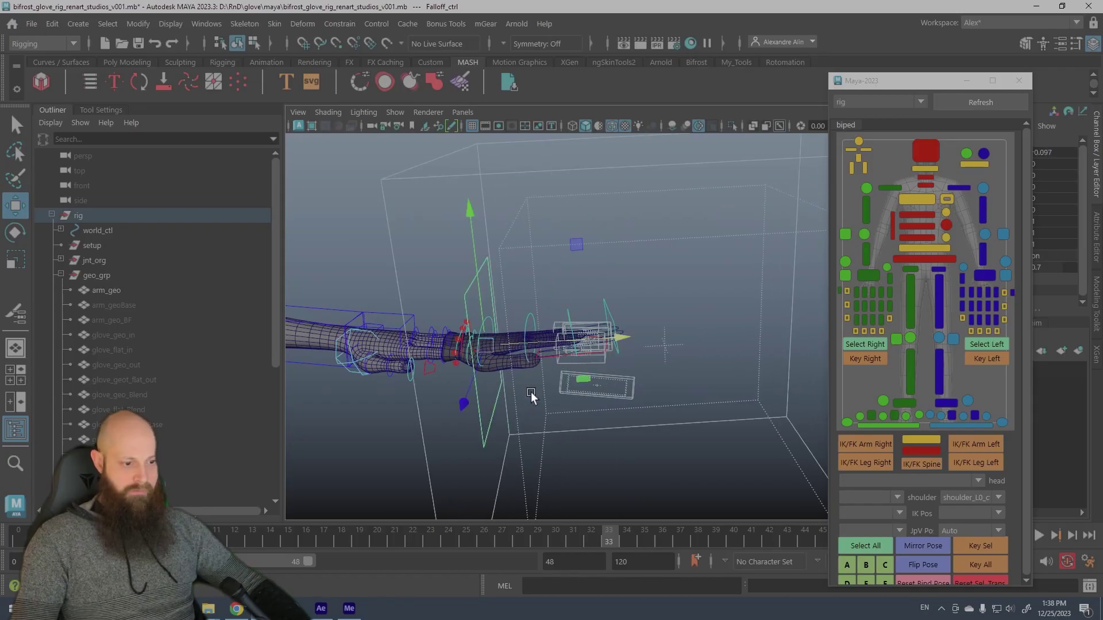
pyautogui.moveTo(560, 531); pyautogui.dragTo(503, 543)
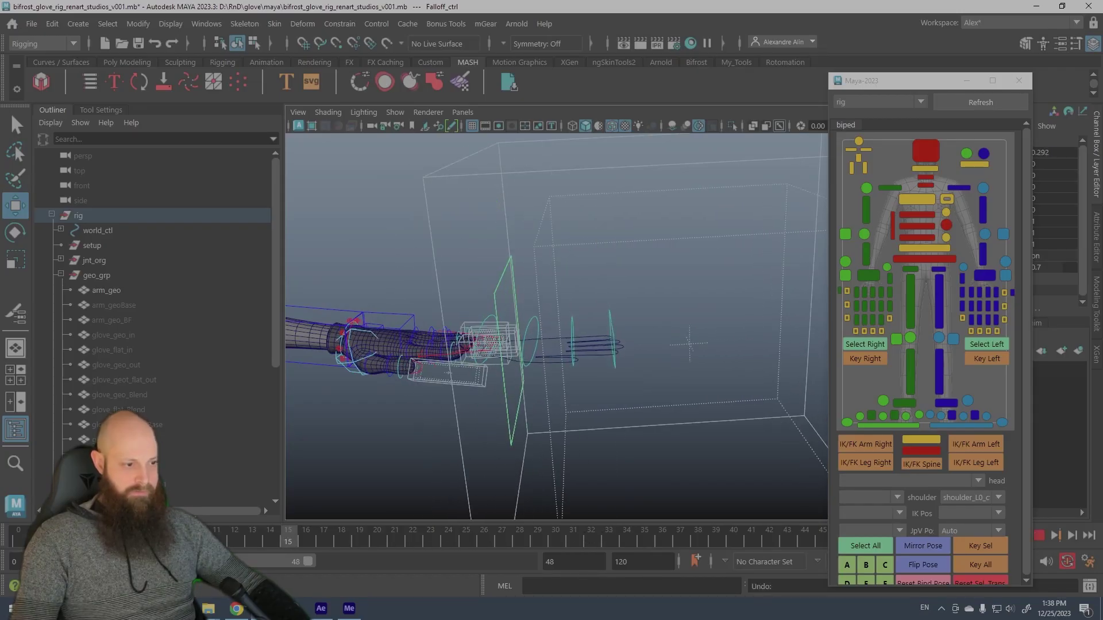
# Select glove_guide and scrub through the pull-off animation to examine how the glove follows the guide curve
pyautogui.moveTo(675, 509); pyautogui.dragTo(867, 508)
pyautogui.moveTo(623, 484); pyautogui.dragTo(330, 474)
pyautogui.keyDown('alt'); pyautogui.moveTo(517, 454); pyautogui.dragTo(635, 442, button='right'); pyautogui.keyUp('alt')
pyautogui.keyDown('alt'); pyautogui.moveTo(635, 443); pyautogui.dragTo(584, 436); pyautogui.keyUp('alt')
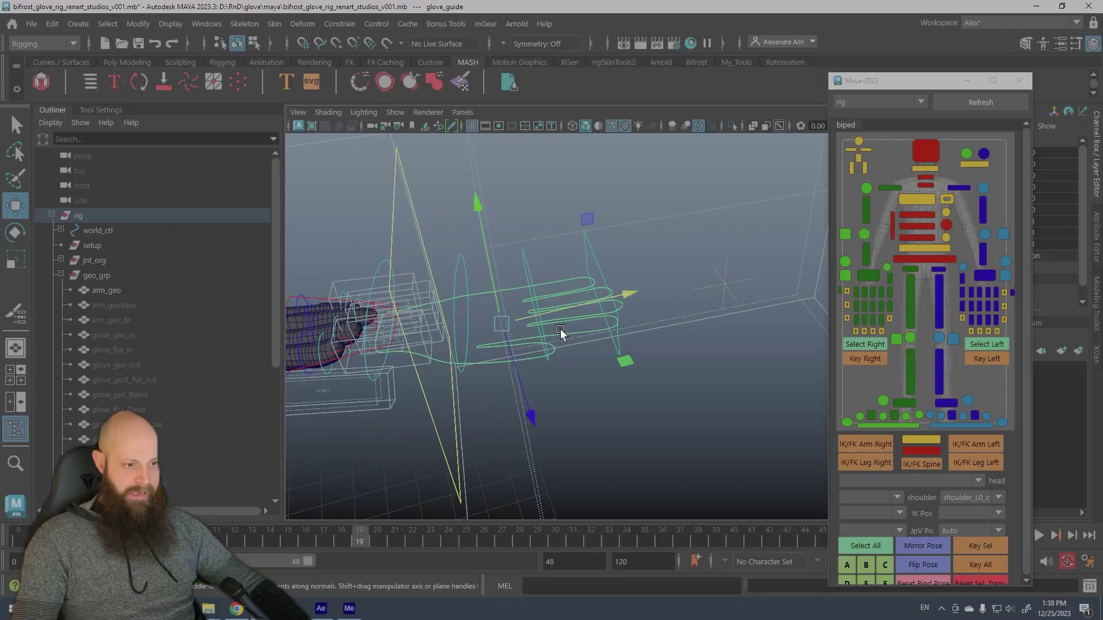
pyautogui.keyDown('alt'); pyautogui.moveTo(560, 332); pyautogui.dragTo(643, 471); pyautogui.keyUp('alt')
pyautogui.moveTo(492, 535); pyautogui.dragTo(715, 512)
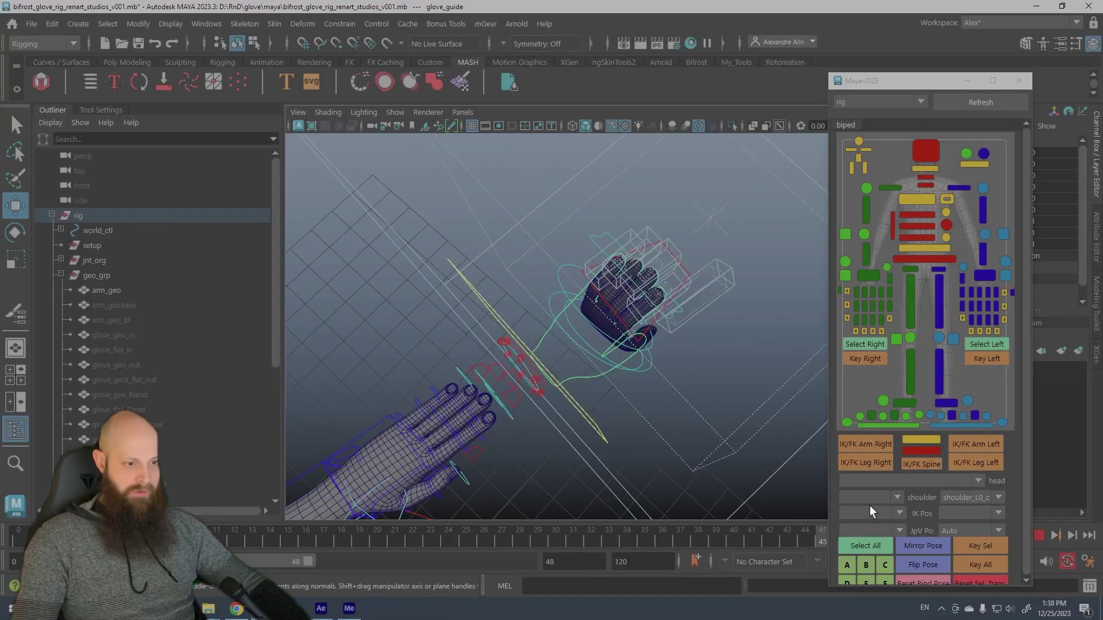
pyautogui.moveTo(870, 511); pyautogui.dragTo(10, 445)
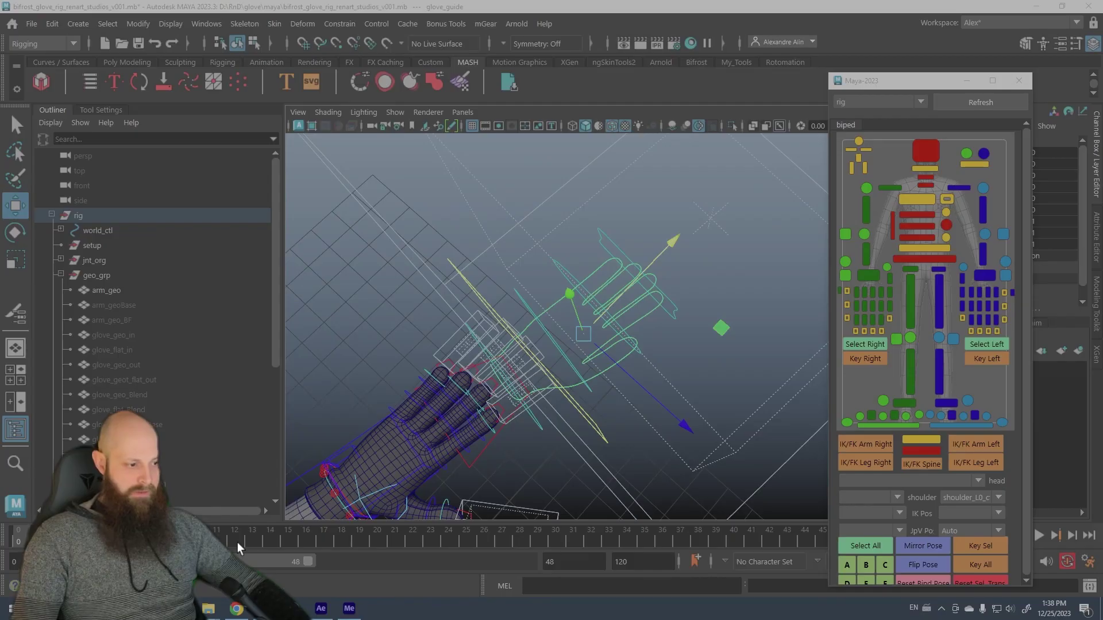
pyautogui.hotkey('alt', 'v')
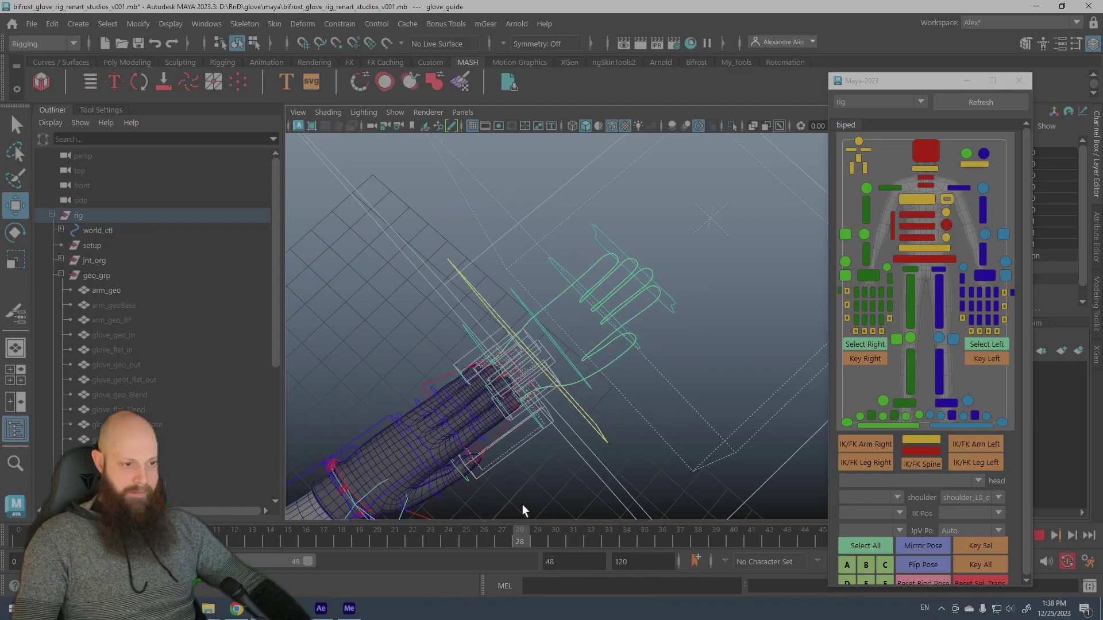
# Select glove_out_01_ctrl, move it farther from the hand at frame 33, and play the animation
pyautogui.click(607, 238)
pyautogui.keyDown('alt'); pyautogui.moveTo(595, 288); pyautogui.dragTo(540, 310, button='middle'); pyautogui.keyUp('alt')
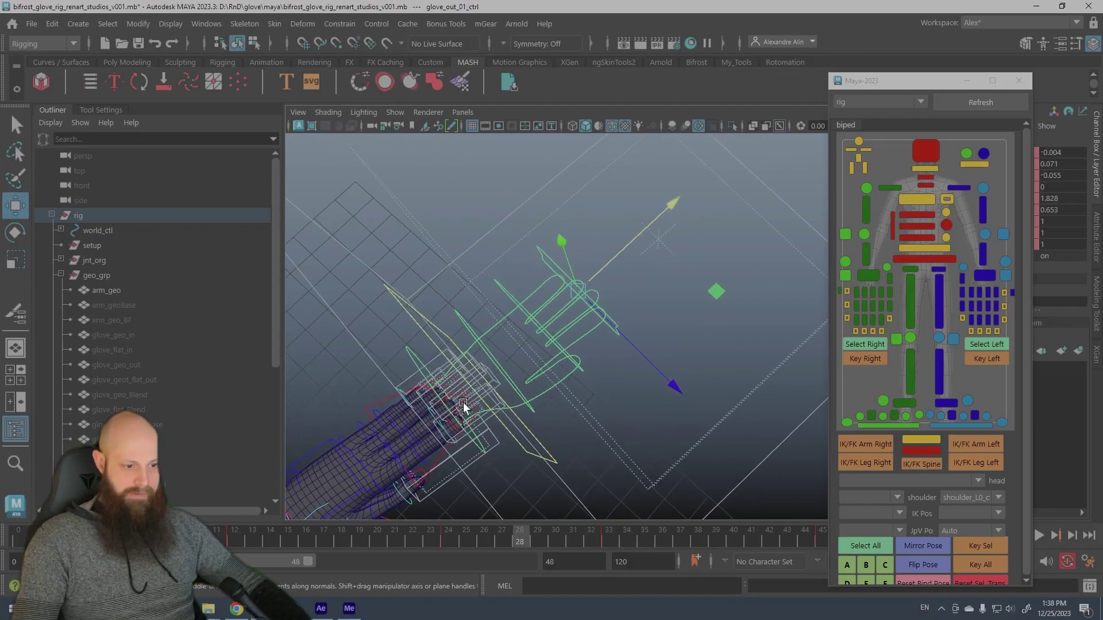
pyautogui.moveTo(461, 543); pyautogui.dragTo(445, 544)
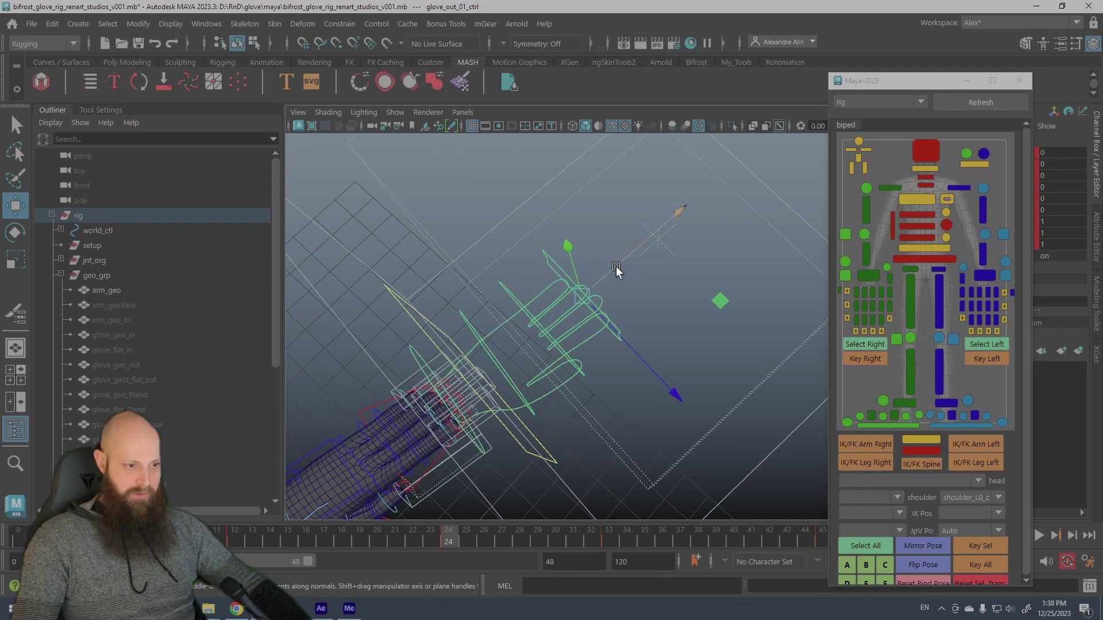
pyautogui.moveTo(497, 542); pyautogui.dragTo(605, 542)
pyautogui.moveTo(596, 246); pyautogui.dragTo(522, 383)
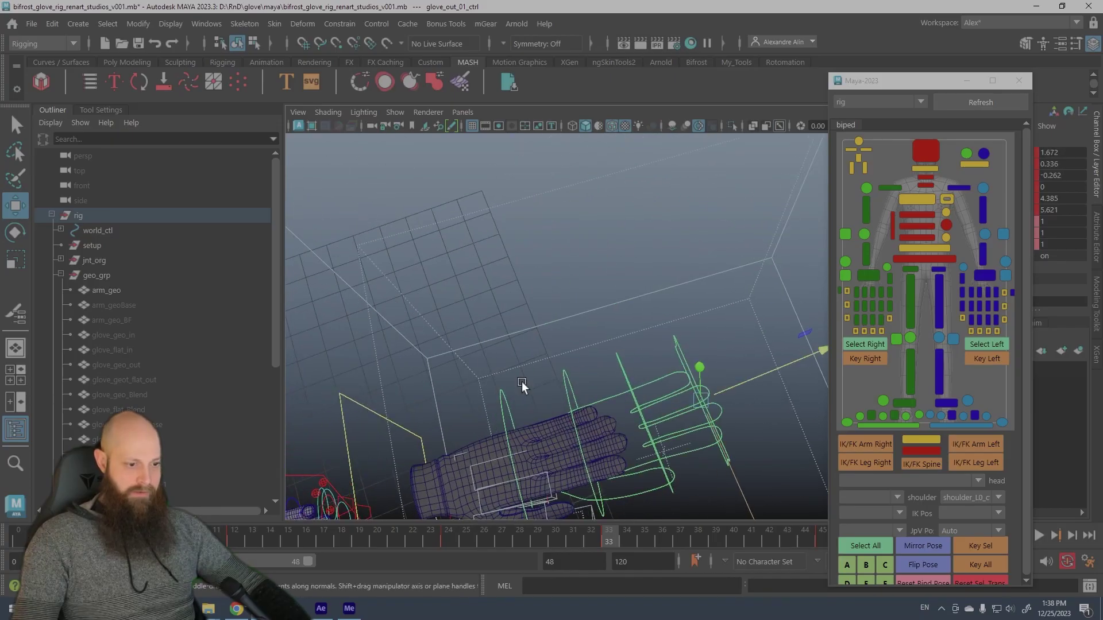
pyautogui.keyDown('alt'); pyautogui.moveTo(522, 384); pyautogui.dragTo(443, 332, button='right'); pyautogui.keyUp('alt')
pyautogui.hotkey('alt', 'v')
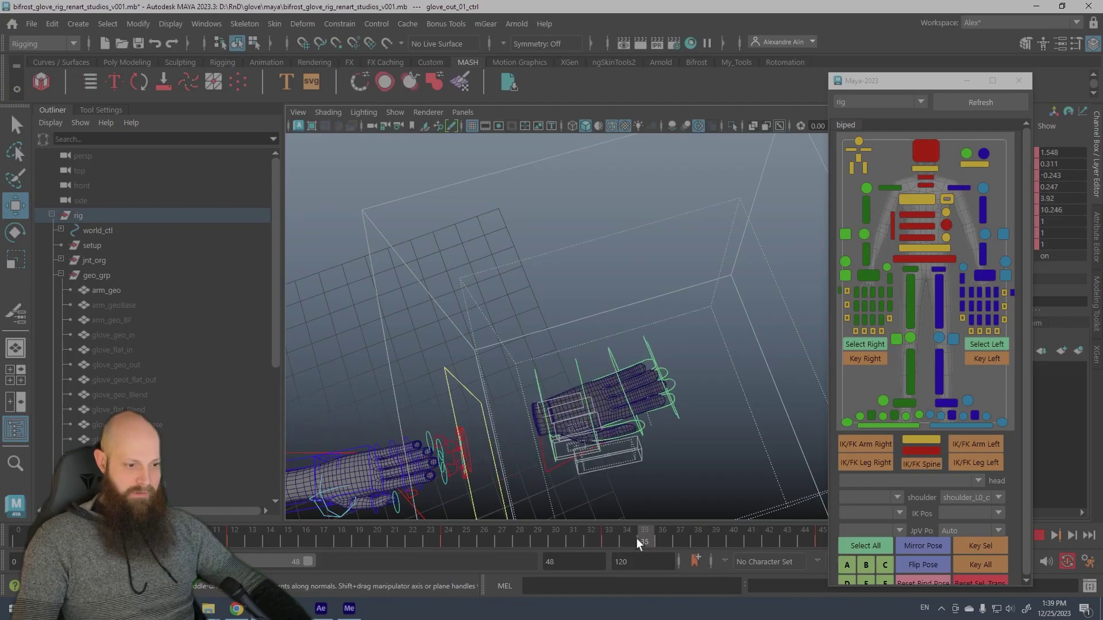
# Examine the glove coming off from the side at frame 36 and at frame 31, and replay the animation
pyautogui.moveTo(606, 542); pyautogui.dragTo(662, 522)
pyautogui.keyDown('alt'); pyautogui.moveTo(560, 403); pyautogui.dragTo(569, 285, button='middle'); pyautogui.keyUp('alt')
pyautogui.keyDown('alt'); pyautogui.moveTo(569, 345); pyautogui.dragTo(554, 281); pyautogui.keyUp('alt')
pyautogui.keyDown('alt'); pyautogui.moveTo(505, 316); pyautogui.dragTo(616, 319, button='middle'); pyautogui.keyUp('alt')
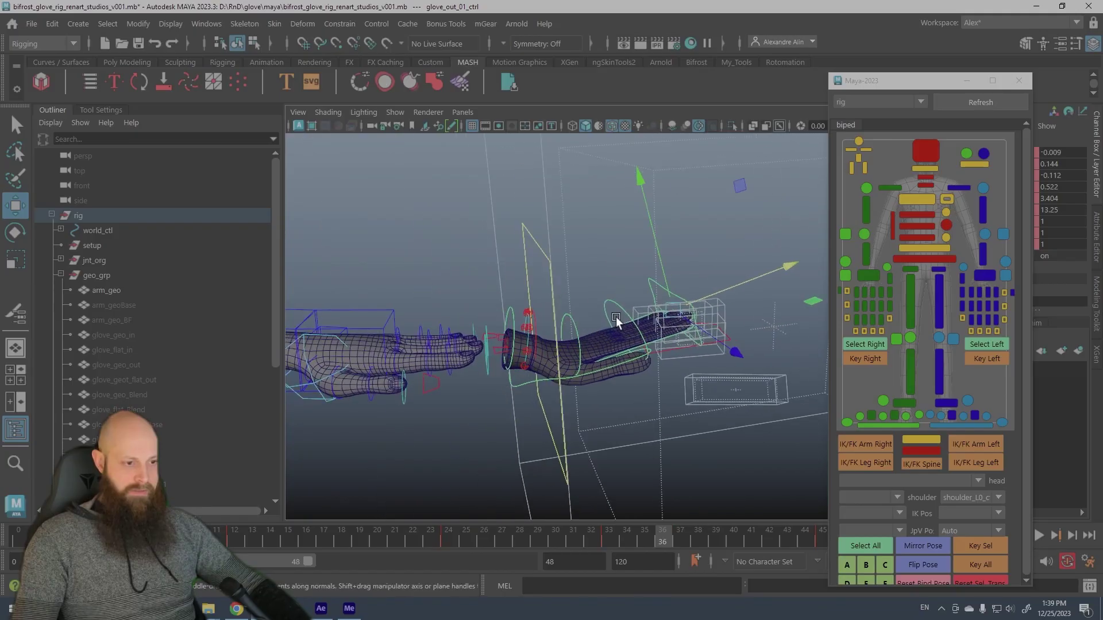
pyautogui.moveTo(579, 538)
pyautogui.mouseDown()
pyautogui.moveTo(363, 540)
pyautogui.moveTo(607, 540)
pyautogui.moveTo(582, 552)
pyautogui.mouseUp()
pyautogui.keyDown('alt'); pyautogui.moveTo(666, 318); pyautogui.dragTo(738, 299); pyautogui.keyUp('alt')
pyautogui.keyDown('alt'); pyautogui.moveTo(743, 257); pyautogui.dragTo(537, 497); pyautogui.keyUp('alt')
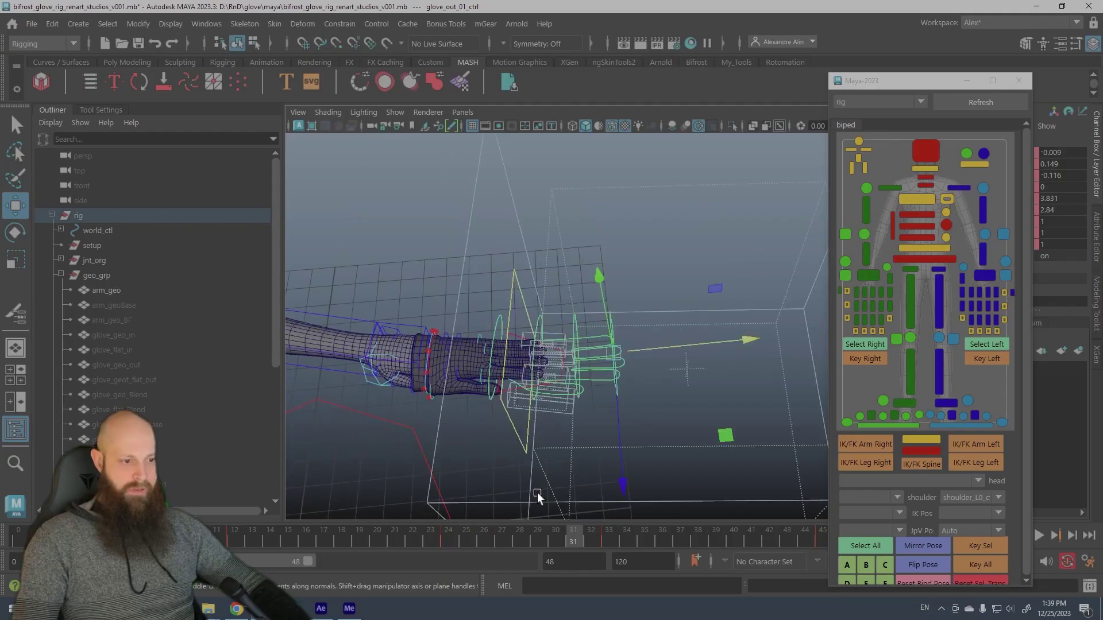
pyautogui.hotkey('alt', 'v')
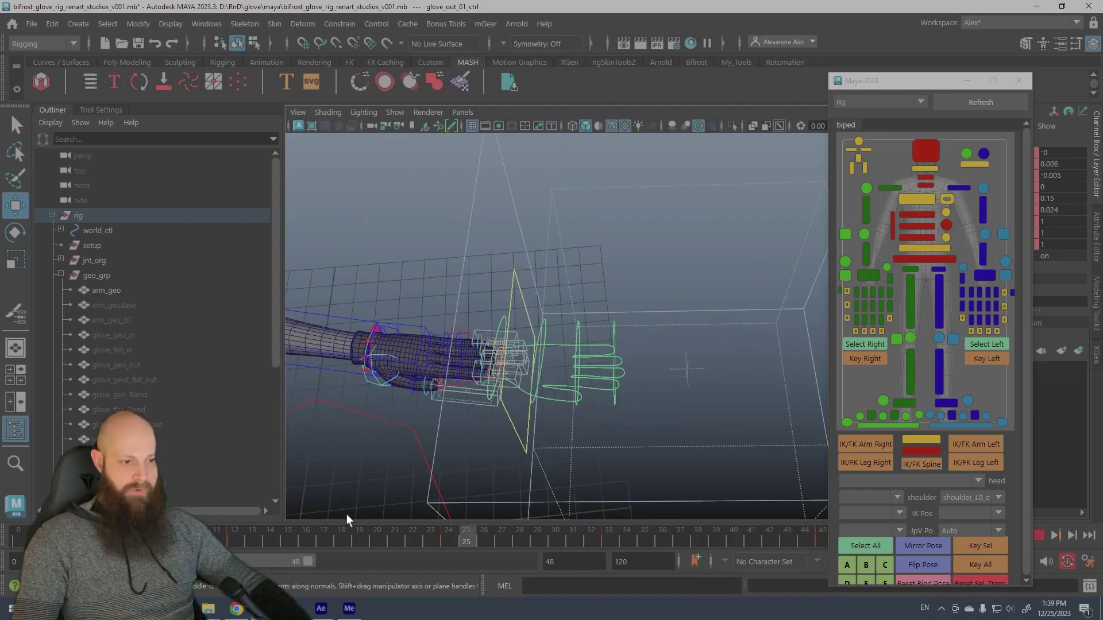
# Examine the glove close up at frame 33, scrub on to frame 39, and move the picker window aside
pyautogui.moveTo(619, 540); pyautogui.dragTo(603, 511)
pyautogui.scroll(5, 611, 477)
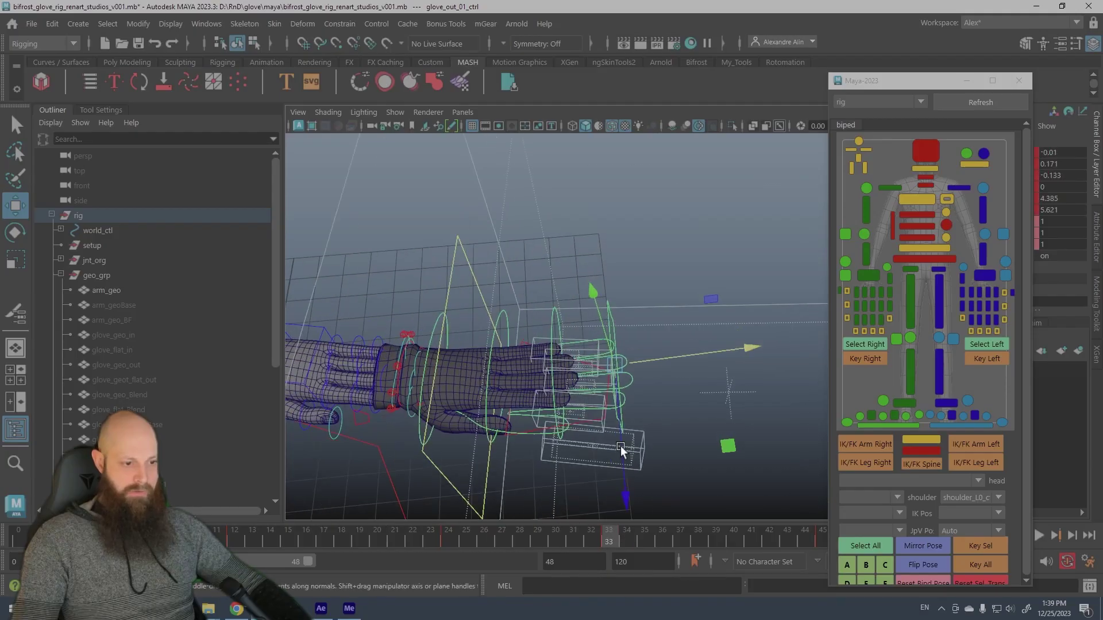
pyautogui.keyDown('alt'); pyautogui.moveTo(620, 450); pyautogui.dragTo(605, 379, button='middle'); pyautogui.keyUp('alt')
pyautogui.hotkey('alt', 'v')
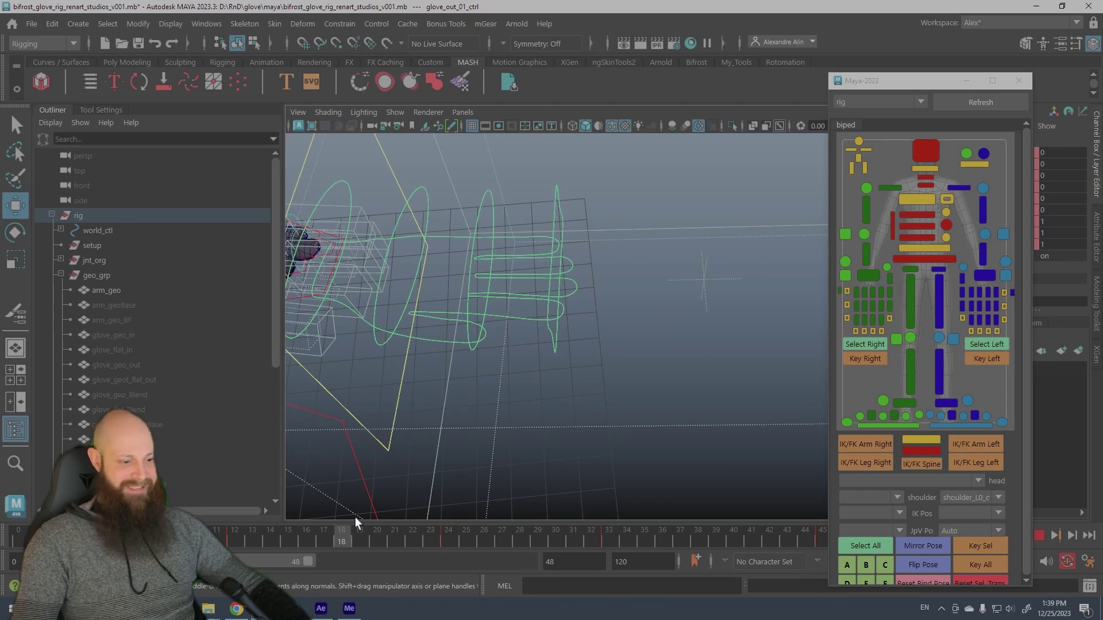
pyautogui.moveTo(355, 517); pyautogui.dragTo(715, 528)
pyautogui.moveTo(855, 85); pyautogui.dragTo(925, 44)
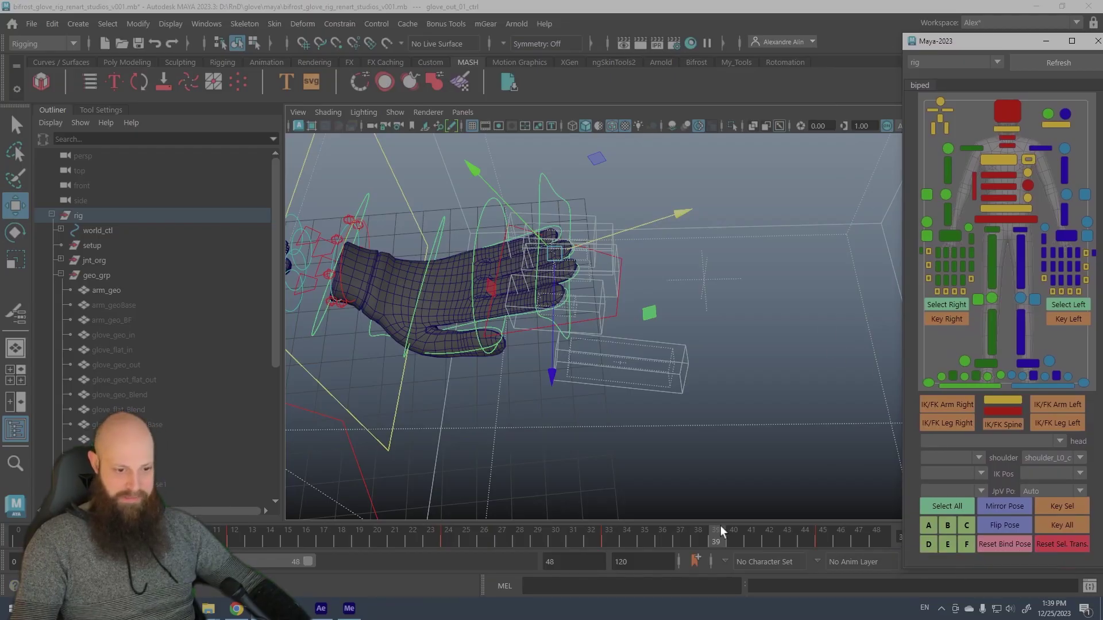
# Scrub to frame 48 and examine the curled, pulled-off glove from several angles
pyautogui.moveTo(722, 531); pyautogui.dragTo(680, 542)
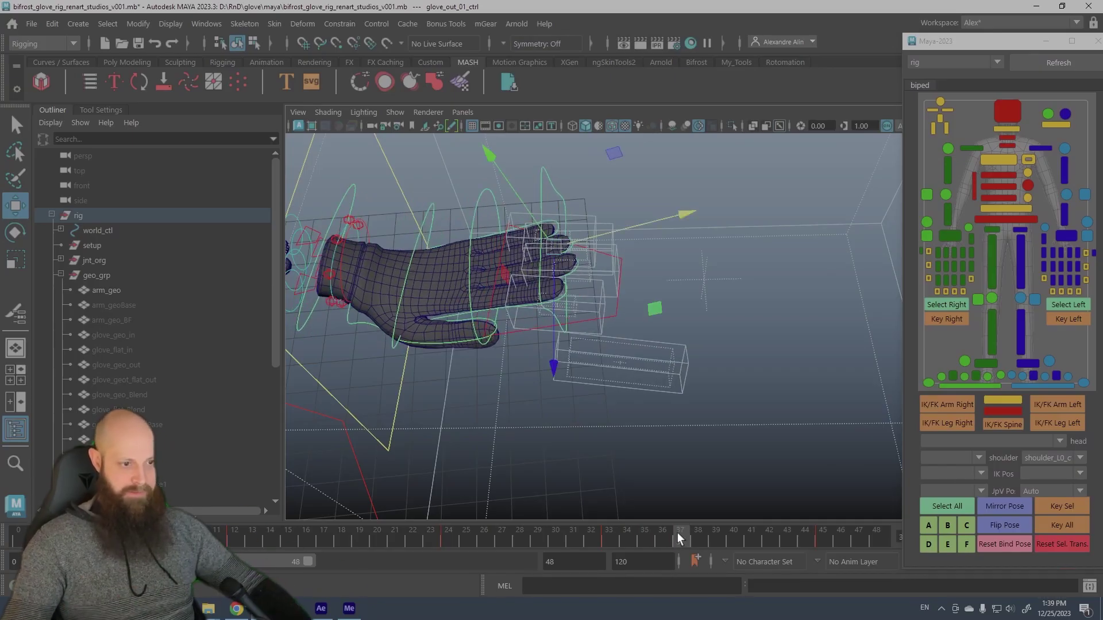
pyautogui.moveTo(660, 545); pyautogui.dragTo(876, 543)
pyautogui.click(495, 366)
pyautogui.keyDown('alt'); pyautogui.moveTo(486, 319); pyautogui.dragTo(538, 256); pyautogui.keyUp('alt')
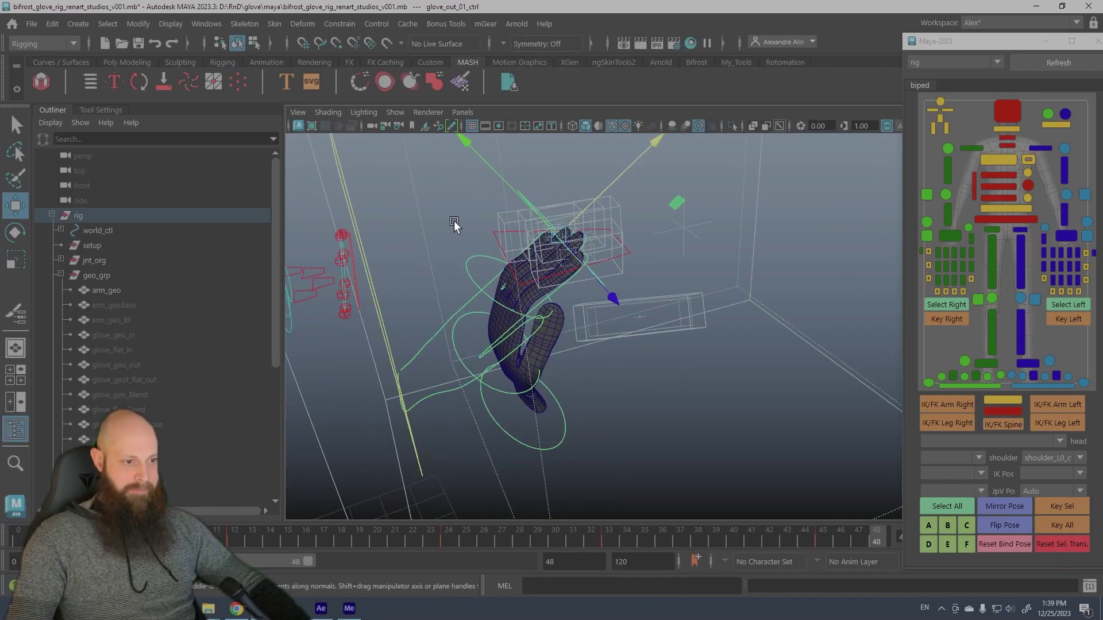
pyautogui.click(454, 223)
pyautogui.keyDown('alt'); pyautogui.moveTo(420, 263); pyautogui.dragTo(463, 270, button='middle'); pyautogui.keyUp('alt')
pyautogui.keyDown('alt'); pyautogui.moveTo(463, 270); pyautogui.dragTo(578, 325, button='right'); pyautogui.keyUp('alt')
pyautogui.keyDown('alt'); pyautogui.moveTo(577, 326); pyautogui.dragTo(790, 262); pyautogui.keyUp('alt')
# Undo the last change at frame 48 and clear the selection
pyautogui.click(644, 261)
pyautogui.press('s')
pyautogui.keyDown('alt'); pyautogui.moveTo(737, 339); pyautogui.dragTo(572, 334, button='right'); pyautogui.keyUp('alt')
pyautogui.keyDown('alt'); pyautogui.moveTo(644, 310); pyautogui.dragTo(738, 313, button='right'); pyautogui.keyUp('alt')
pyautogui.hotkey('ctrl', 'z')
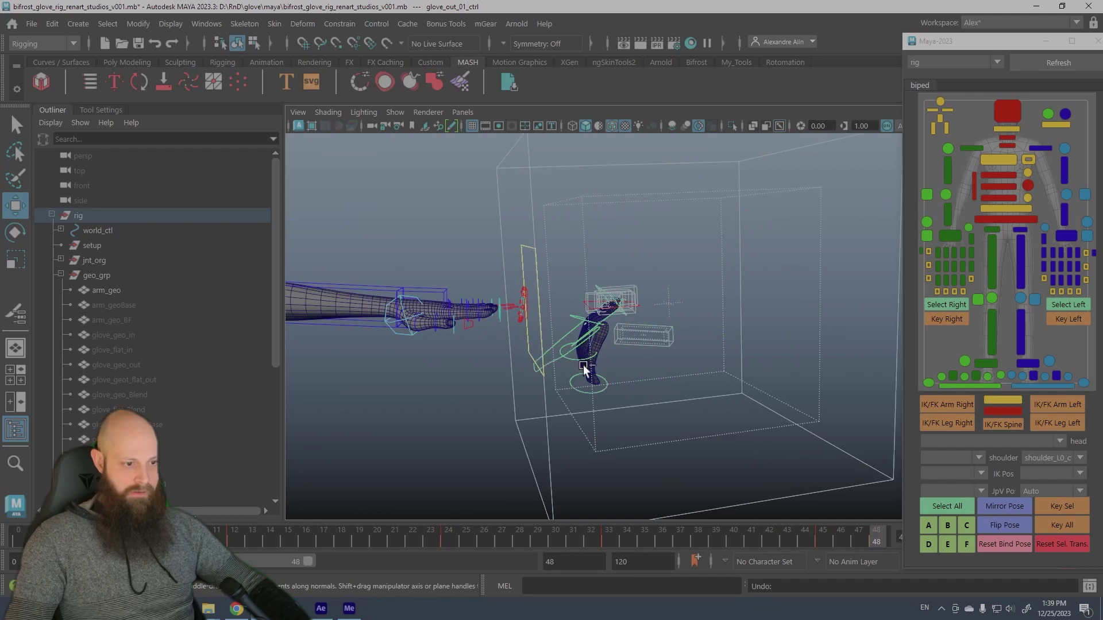
pyautogui.click(460, 252)
pyautogui.keyDown('alt'); pyautogui.moveTo(468, 287); pyautogui.dragTo(501, 297, button='middle'); pyautogui.keyUp('alt')
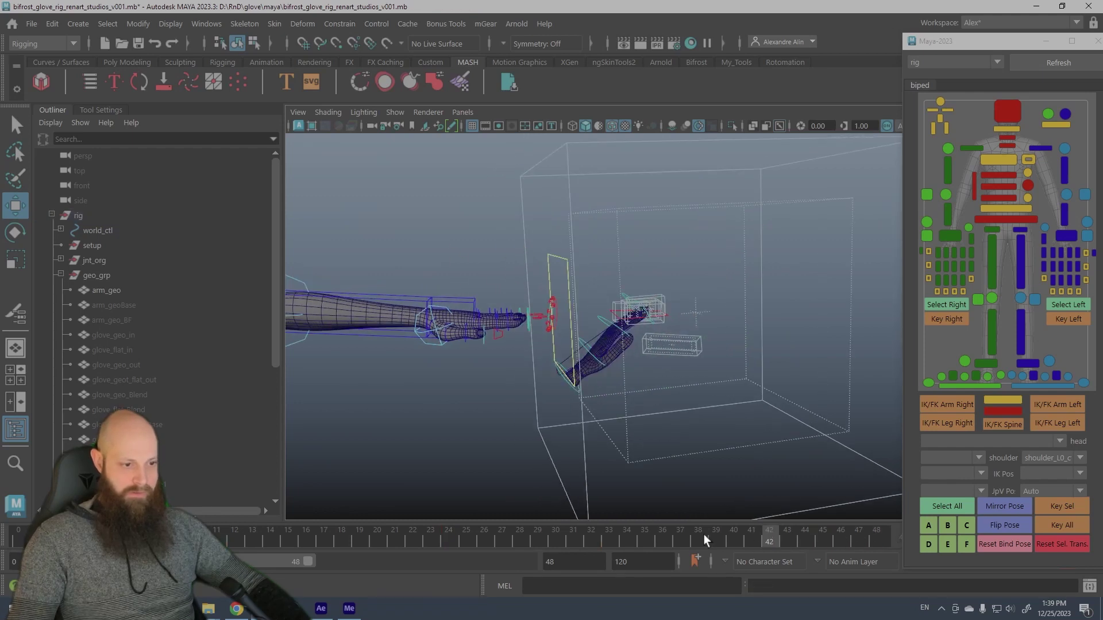
# Go to frame 31, select glove_out_02_ctrl, and scrub toward the end of the animation to examine the glove's bend
pyautogui.click(579, 531)
pyautogui.keyDown('alt'); pyautogui.moveTo(603, 408); pyautogui.dragTo(706, 402, button='right'); pyautogui.keyUp('alt')
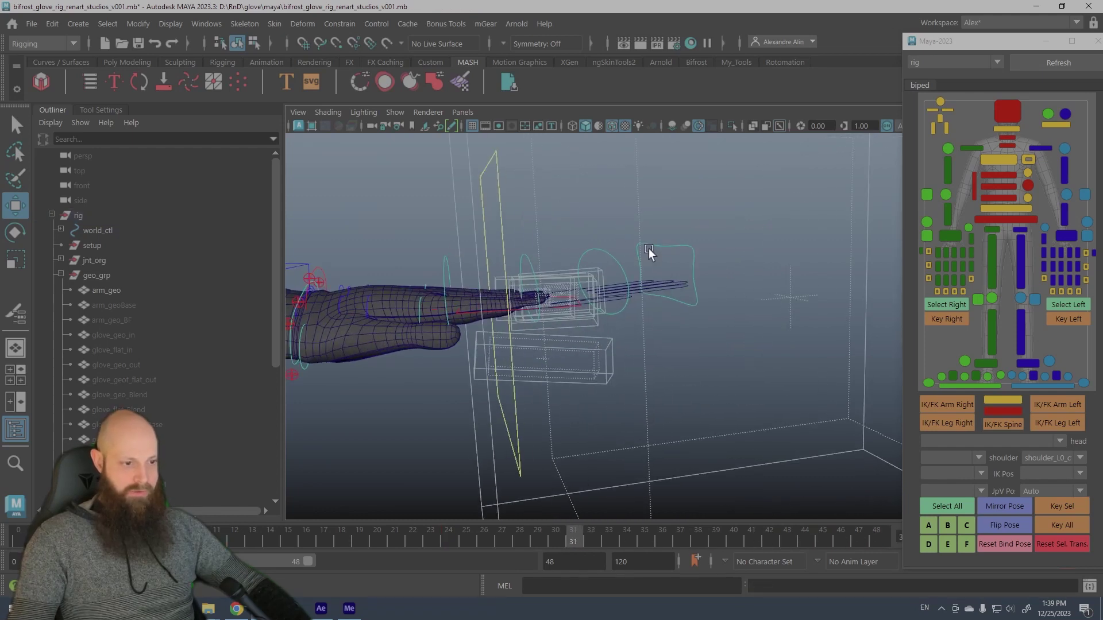
pyautogui.click(677, 253)
pyautogui.keyDown('alt'); pyautogui.moveTo(586, 252); pyautogui.dragTo(590, 429); pyautogui.keyUp('alt')
pyautogui.moveTo(584, 546); pyautogui.dragTo(770, 535)
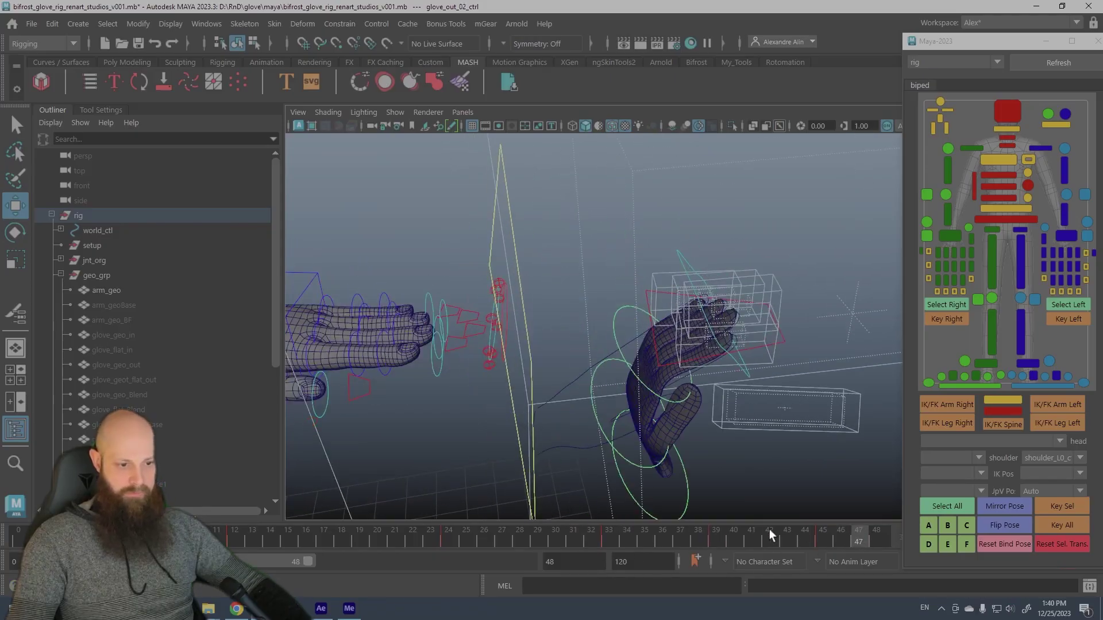
pyautogui.moveTo(877, 550); pyautogui.dragTo(741, 527)
# Try the glove_out controls around the glove at frame 40 and activate Rotate on glove_out_02_ctrl
pyautogui.keyDown('alt'); pyautogui.moveTo(626, 251); pyautogui.dragTo(660, 229, button='right'); pyautogui.keyUp('alt')
pyautogui.click(634, 203)
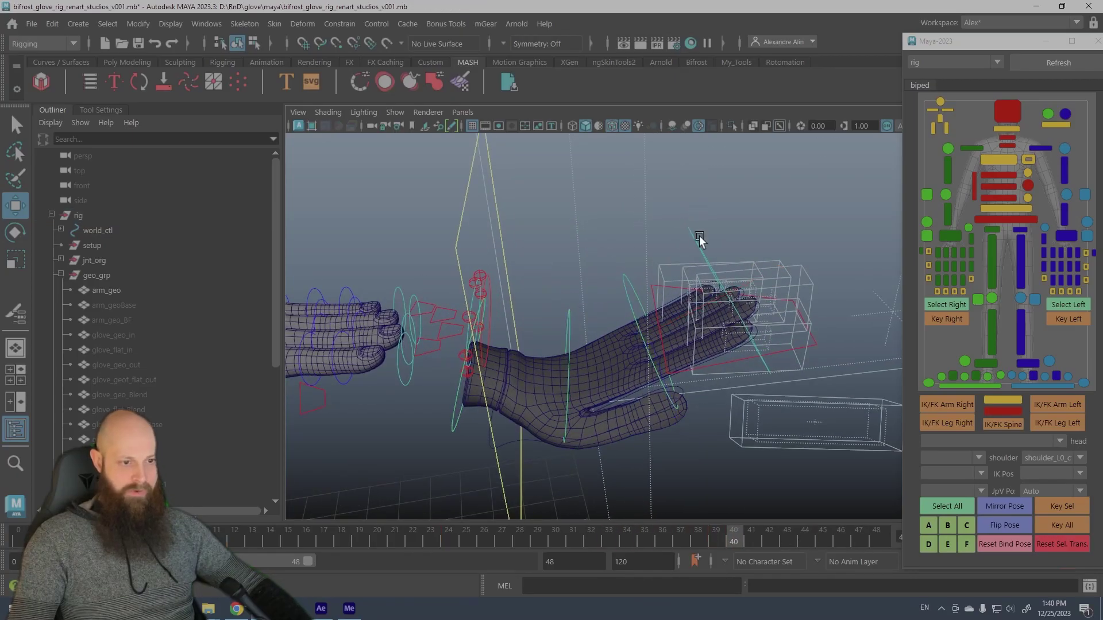
pyautogui.click(694, 237)
pyautogui.click(565, 313)
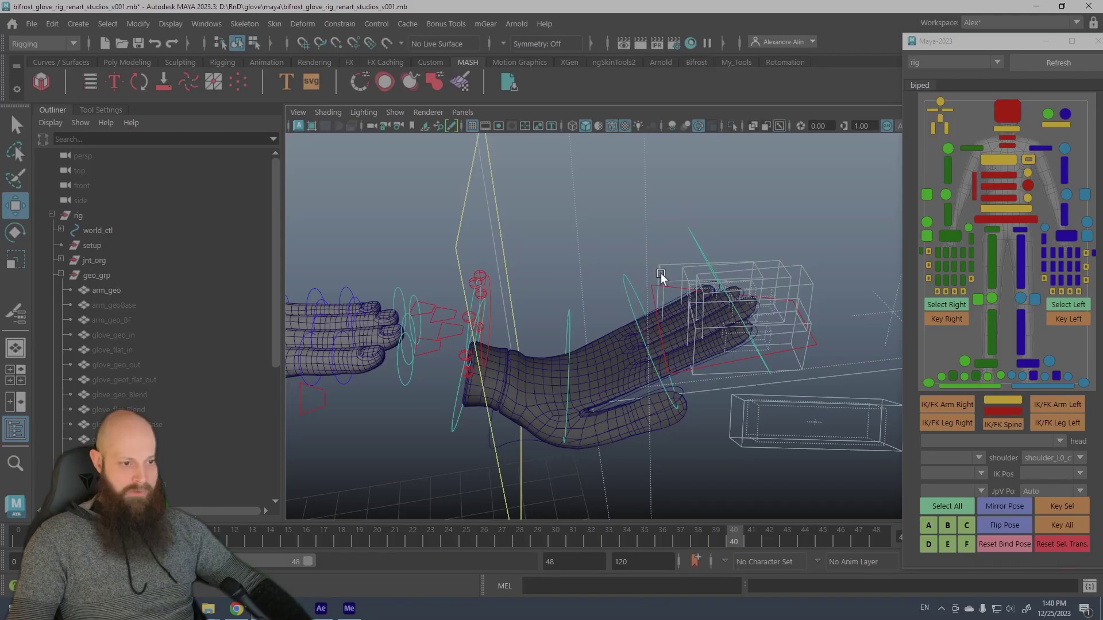
pyautogui.click(606, 280)
pyautogui.keyDown('alt'); pyautogui.moveTo(615, 332); pyautogui.dragTo(543, 204); pyautogui.keyUp('alt')
pyautogui.press('e')
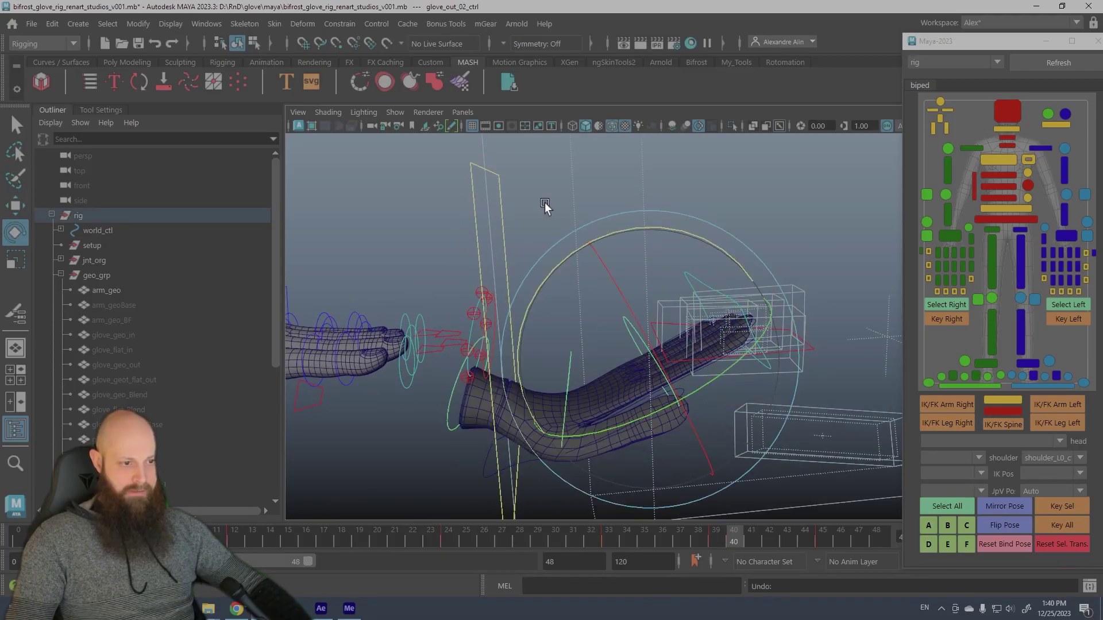
# Rotate glove_out_03_ctrl to test bending the pulled-off glove, and undo the rotation
pyautogui.click(544, 204)
pyautogui.click(571, 370)
pyautogui.moveTo(522, 278); pyautogui.dragTo(461, 406)
pyautogui.hotkey('ctrl', 'z')
pyautogui.keyDown('alt'); pyautogui.moveTo(712, 330); pyautogui.dragTo(669, 383); pyautogui.keyUp('alt')
pyautogui.press('q')
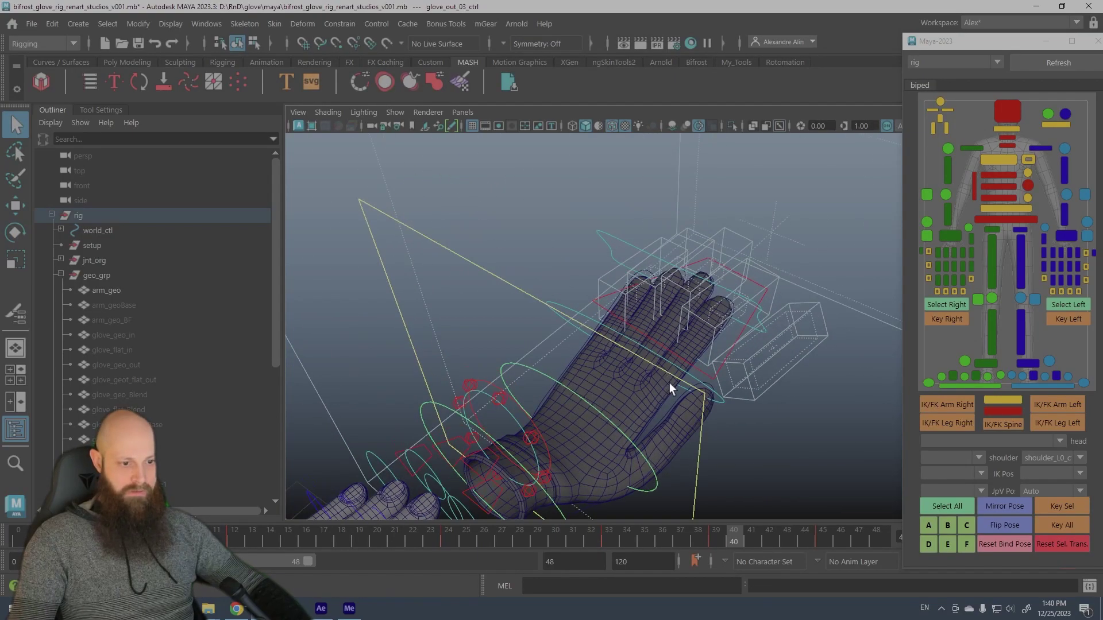
# Clear the selection, return to frame 0, and view the gloved hand and forearm
pyautogui.keyDown('alt'); pyautogui.moveTo(678, 323); pyautogui.dragTo(619, 342); pyautogui.keyUp('alt')
pyautogui.click(577, 223)
pyautogui.moveTo(718, 527)
pyautogui.mouseDown()
pyautogui.moveTo(491, 549)
pyautogui.moveTo(18, 537)
pyautogui.mouseUp()
pyautogui.keyDown('alt'); pyautogui.moveTo(495, 402); pyautogui.dragTo(655, 402, button='middle'); pyautogui.keyUp('alt')
pyautogui.scroll(3, 547, 416)
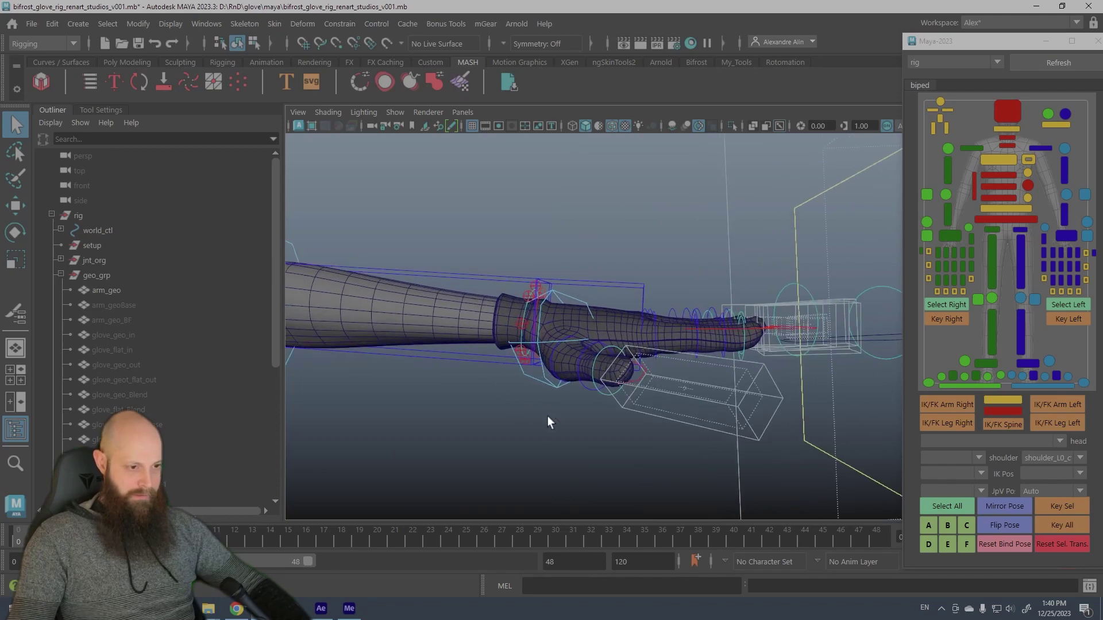
pyautogui.keyDown('alt'); pyautogui.moveTo(547, 416); pyautogui.dragTo(553, 425); pyautogui.keyUp('alt')
pyautogui.keyDown('alt'); pyautogui.moveTo(554, 396); pyautogui.dragTo(628, 394, button='middle'); pyautogui.keyUp('alt')
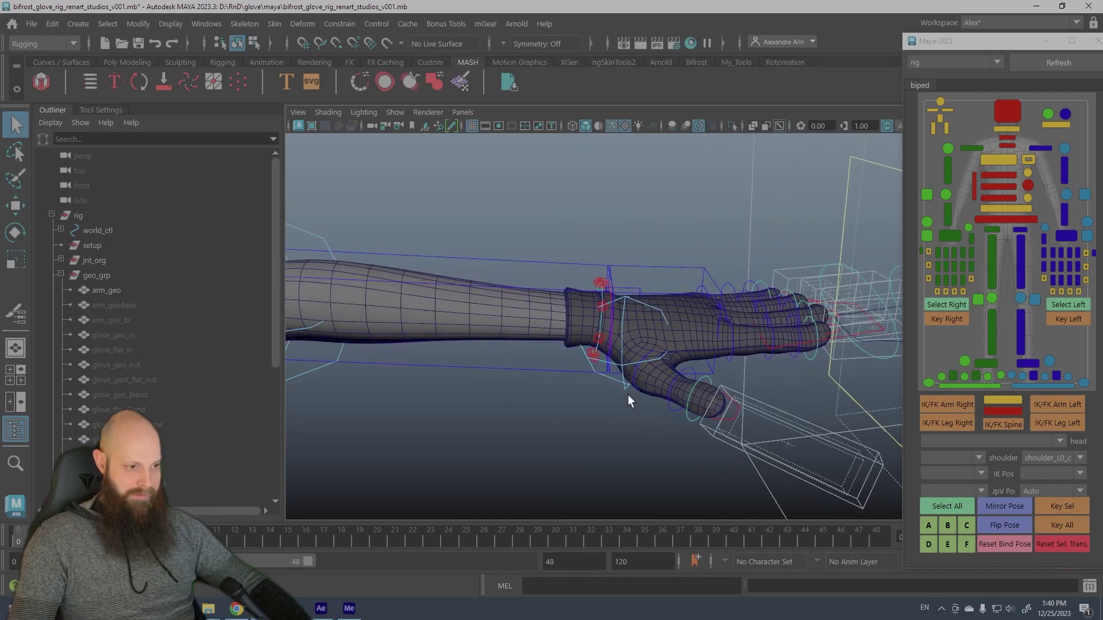
pyautogui.keyDown('alt'); pyautogui.moveTo(628, 400); pyautogui.dragTo(645, 272); pyautogui.keyUp('alt')
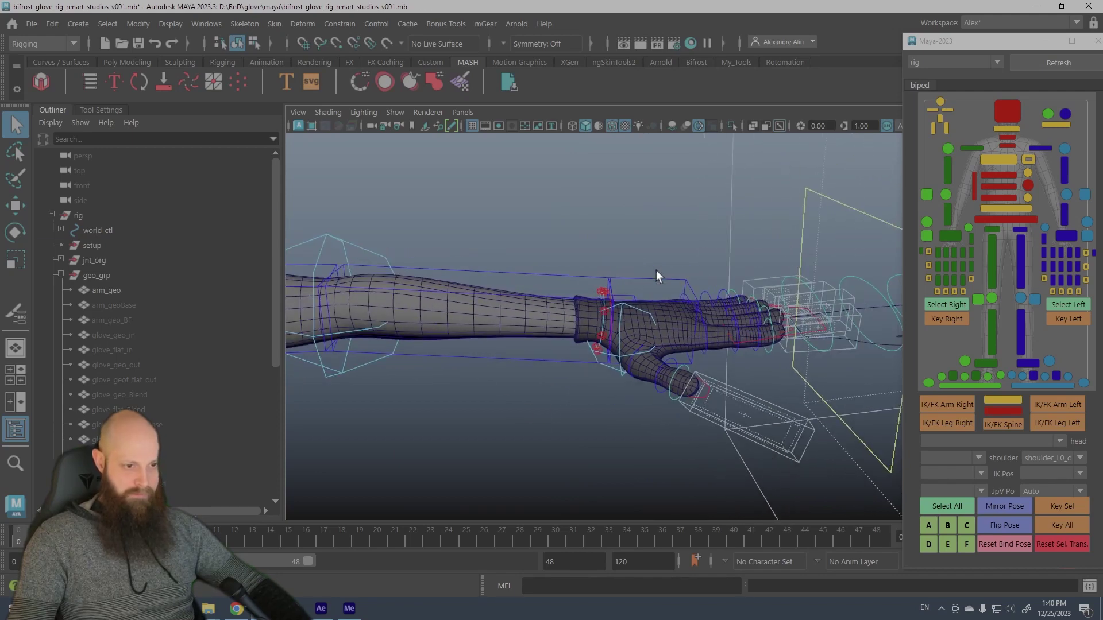
# Select the wrist control arm_L0_fk2_ctl and rotate the gloved hand
pyautogui.click(656, 275)
pyautogui.press('e')
pyautogui.moveTo(647, 344); pyautogui.dragTo(628, 414)
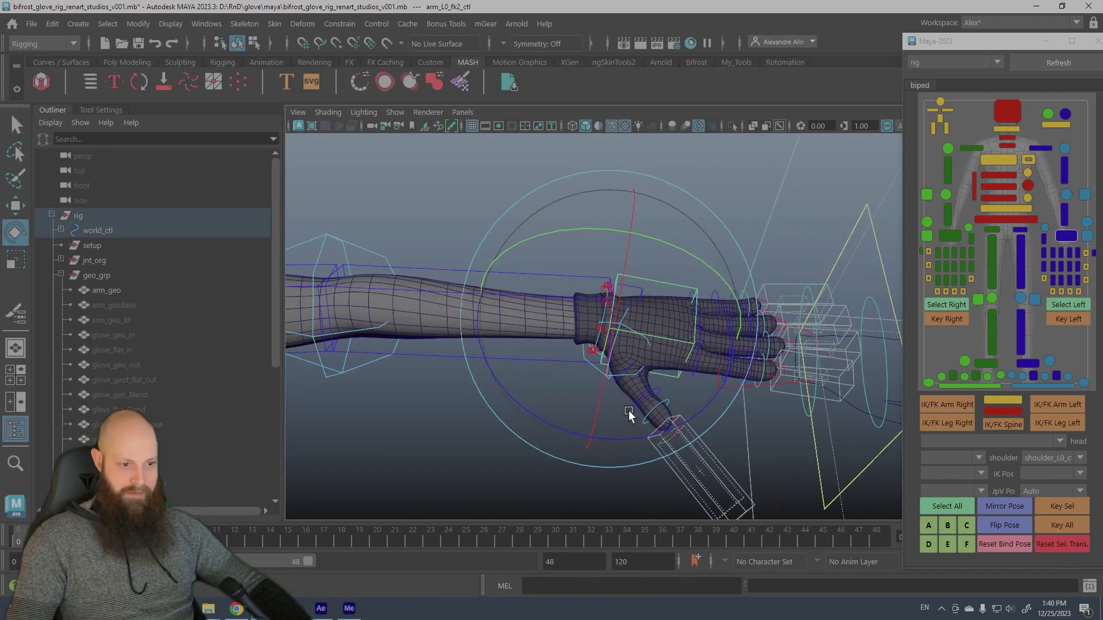
# Undo the wrist rotation, clear the selection, and view the gloved hand from the side
pyautogui.hotkey('ctrl', 'z')
pyautogui.press('q')
pyautogui.click(526, 219)
pyautogui.keyDown('alt'); pyautogui.moveTo(520, 227); pyautogui.dragTo(506, 321); pyautogui.keyUp('alt')
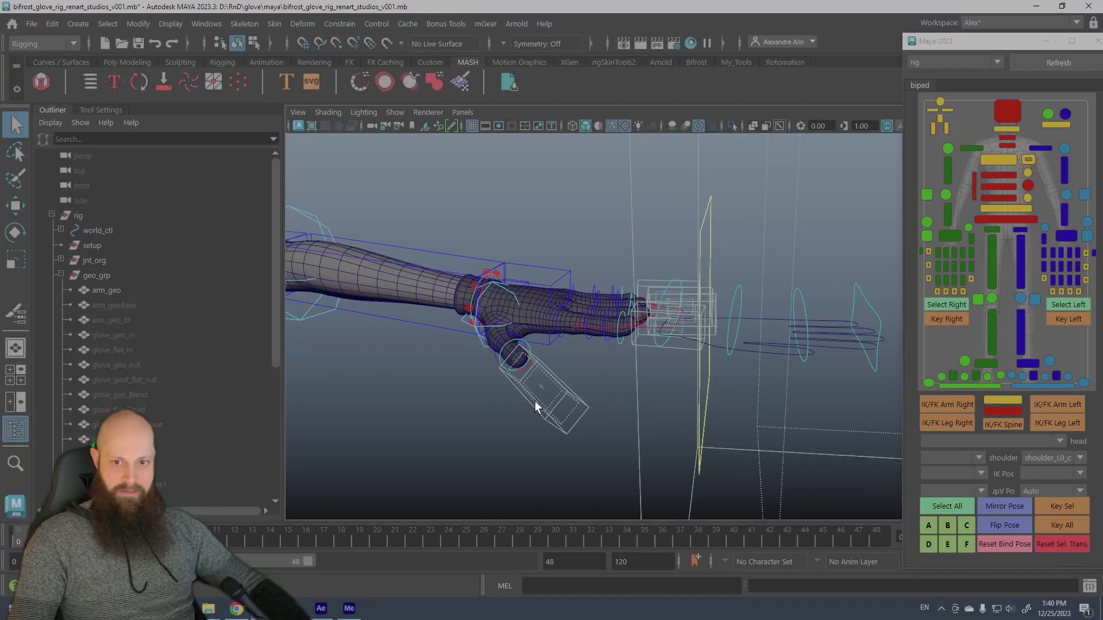
pyautogui.keyDown('alt'); pyautogui.moveTo(536, 400); pyautogui.dragTo(557, 416); pyautogui.keyUp('alt')
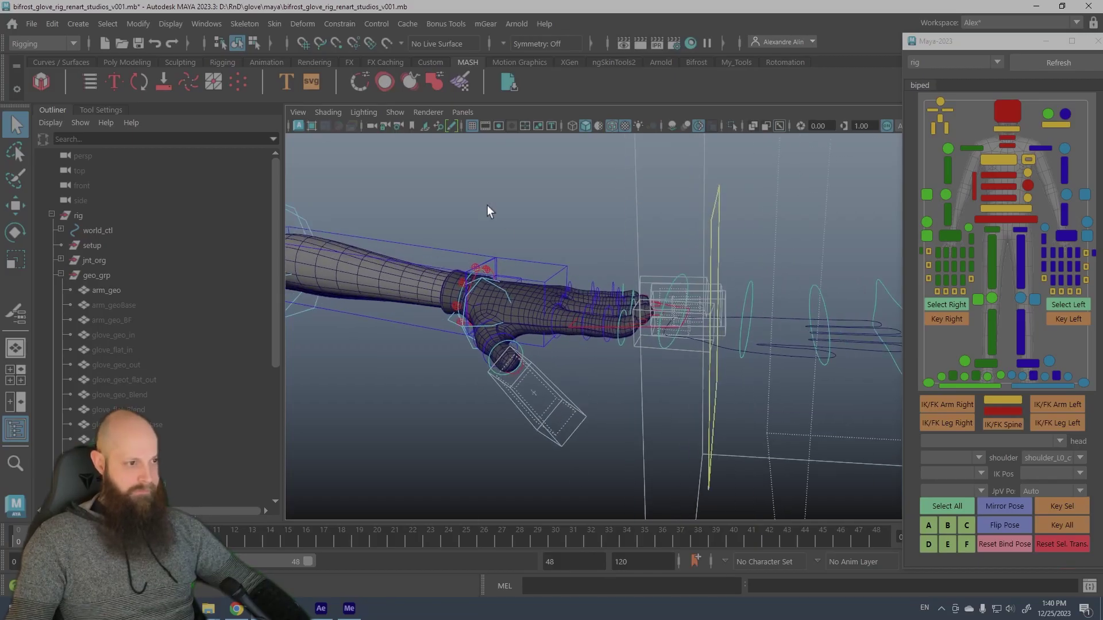
# Select bifrostGraph1 in the rig hierarchy and open its node network in the Bifrost Graph Editor
pyautogui.click(52, 214)
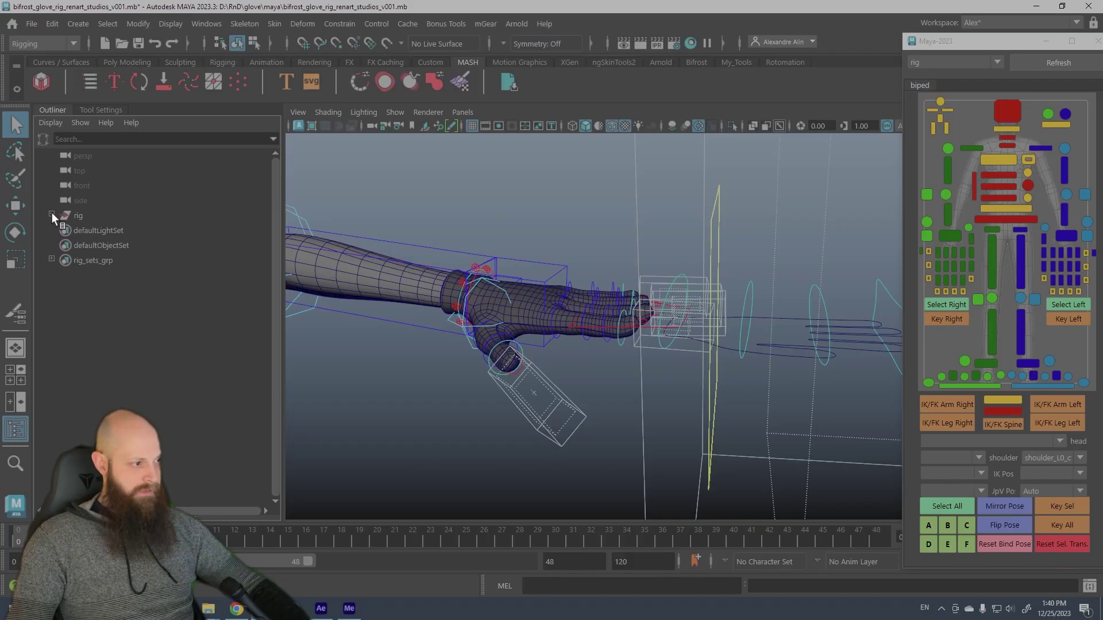
pyautogui.click(52, 214)
pyautogui.click(60, 275)
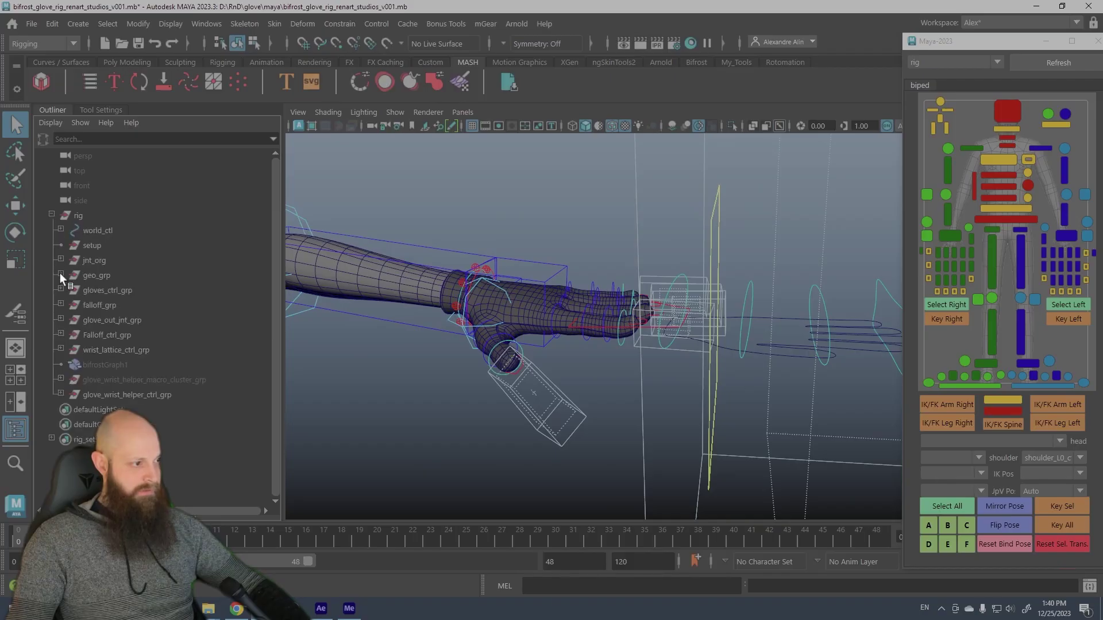
pyautogui.click(92, 366)
pyautogui.click(195, 25)
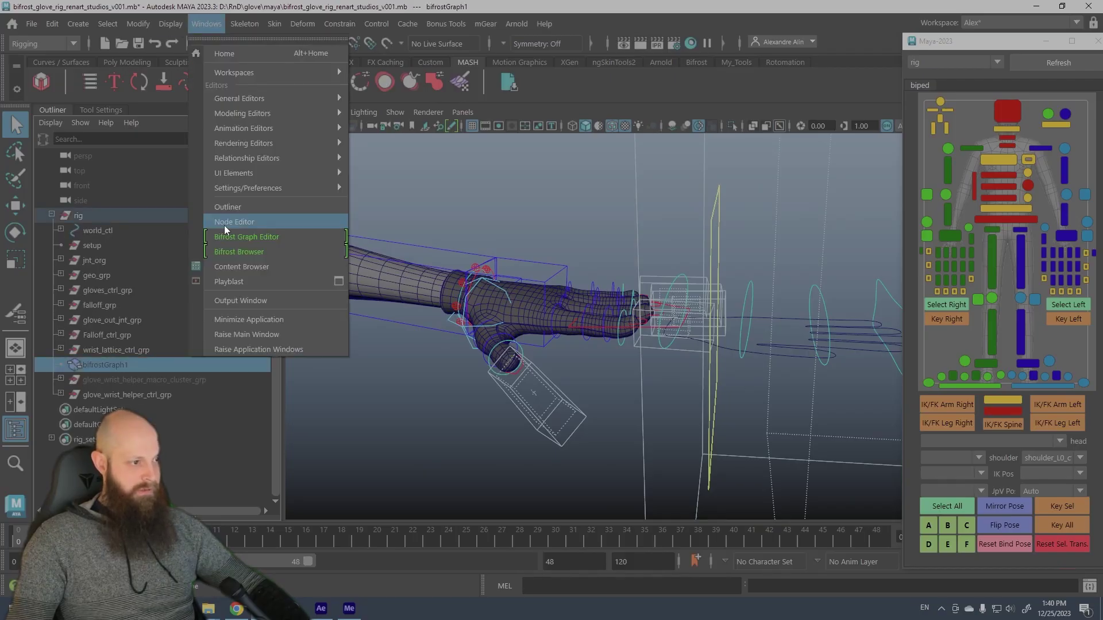
pyautogui.click(239, 238)
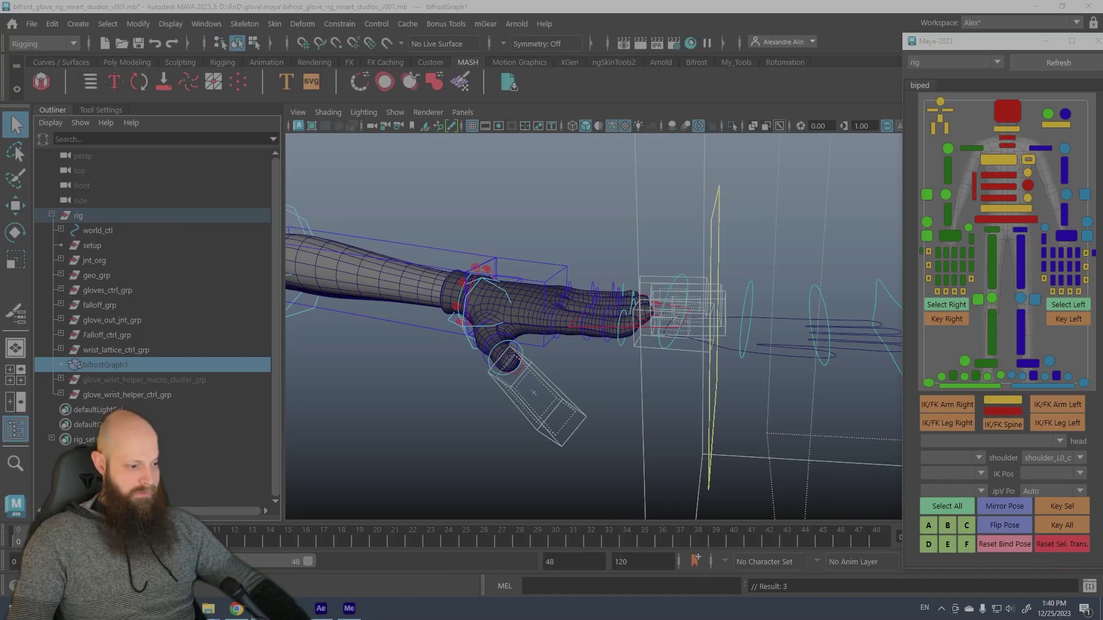
pyautogui.moveTo(418, 284); pyautogui.dragTo(385, 132)
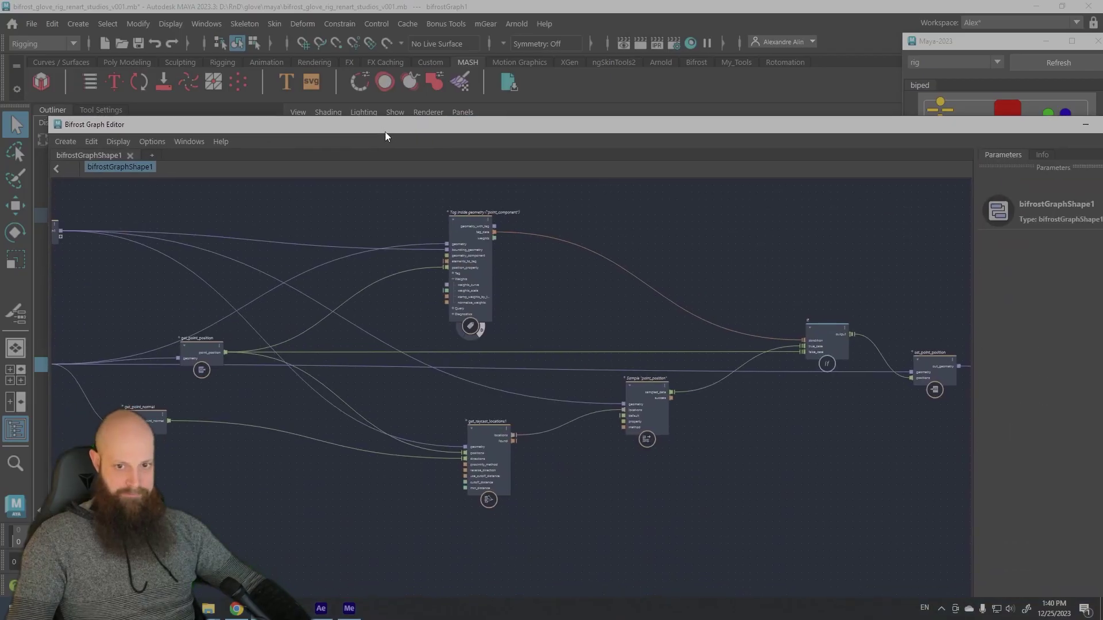
# Select the Tag inside geometry node to examine its ports and parameters, and move the graph editor window fully into view
pyautogui.keyDown('alt'); pyautogui.moveTo(329, 254); pyautogui.dragTo(519, 273, button='middle'); pyautogui.keyUp('alt')
pyautogui.keyDown('alt'); pyautogui.moveTo(520, 272); pyautogui.dragTo(626, 254, button='right'); pyautogui.keyUp('alt')
pyautogui.keyDown('alt'); pyautogui.moveTo(626, 254); pyautogui.dragTo(468, 278, button='middle'); pyautogui.keyUp('alt')
pyautogui.keyDown('alt'); pyautogui.moveTo(469, 277); pyautogui.dragTo(534, 289, button='right'); pyautogui.keyUp('alt')
pyautogui.click(591, 249)
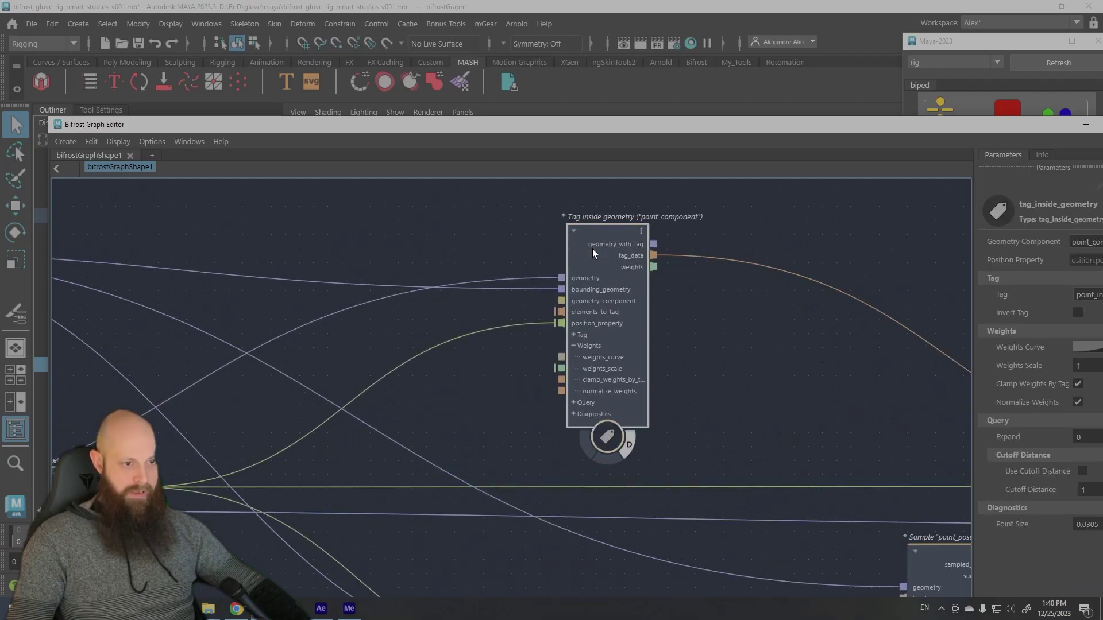
pyautogui.scroll(2, 489, 267)
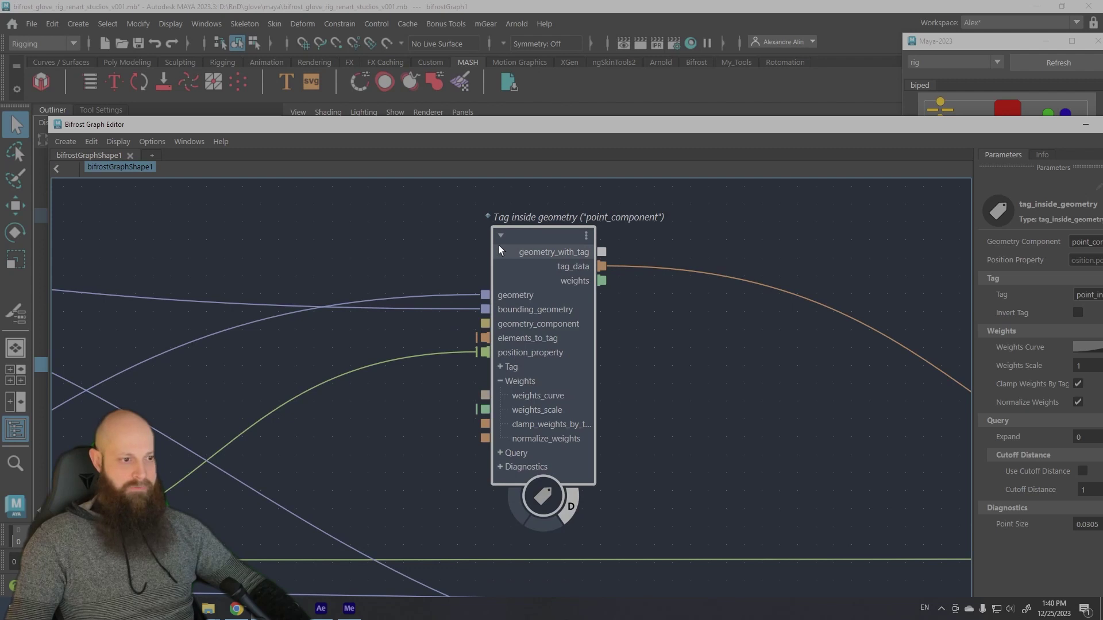
pyautogui.moveTo(48, 118); pyautogui.dragTo(202, 74)
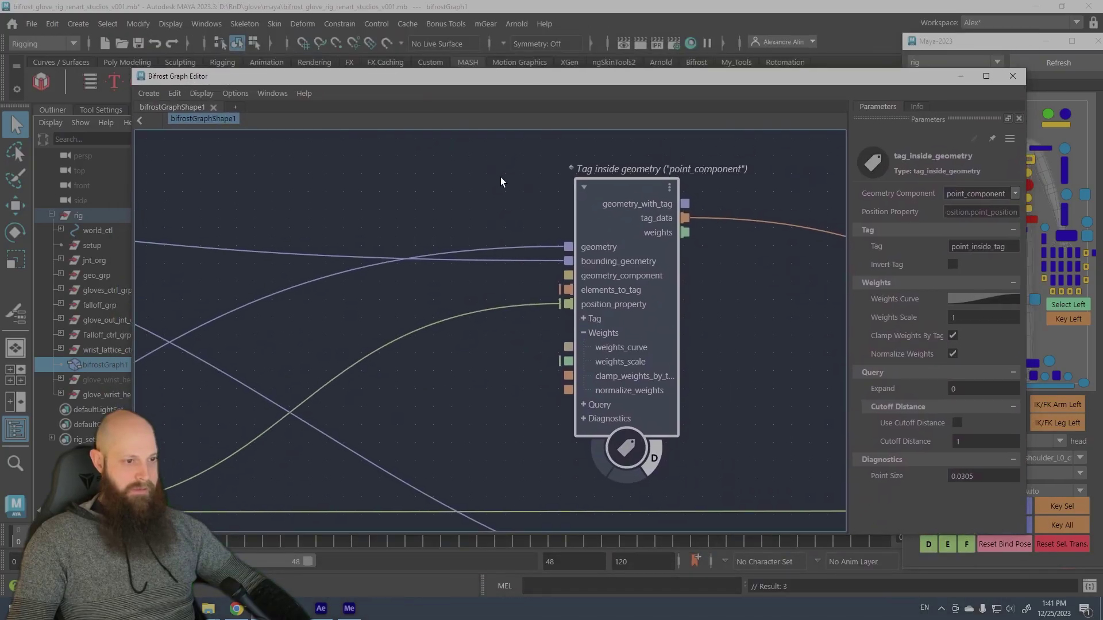
# Trace the Tag inside geometry inputs back to their sources, repositioning the arm_geoShape and glove_bf_bsShape nodes to clarify the links
pyautogui.keyDown('alt'); pyautogui.moveTo(492, 216); pyautogui.dragTo(380, 226, button='right'); pyautogui.keyUp('alt')
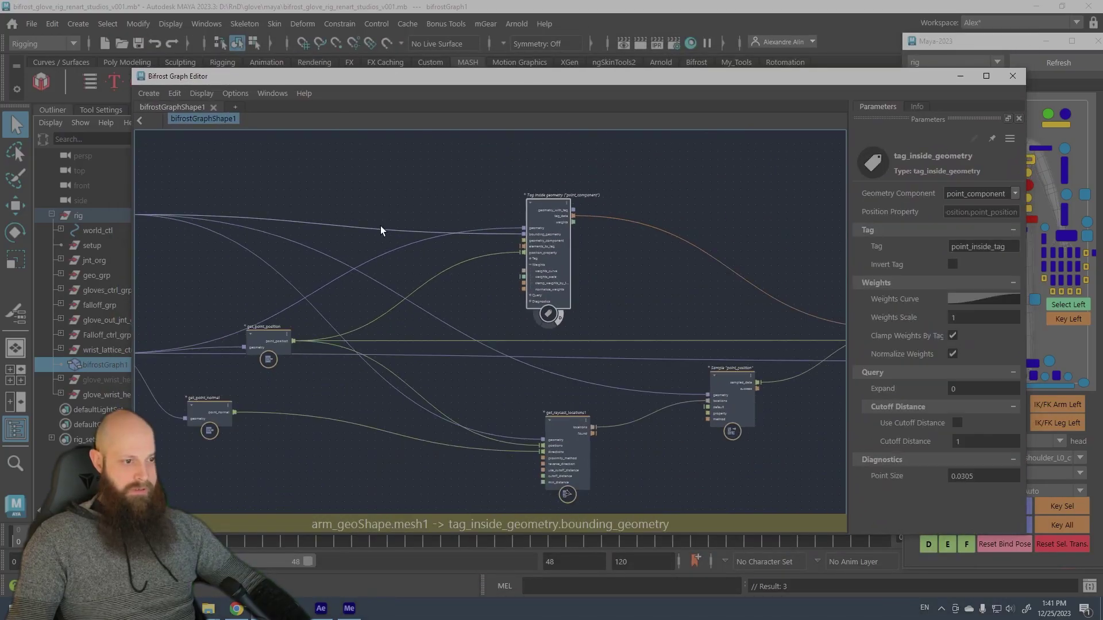
pyautogui.keyDown('alt'); pyautogui.moveTo(512, 216); pyautogui.dragTo(538, 239, button='middle'); pyautogui.keyUp('alt')
pyautogui.keyDown('alt'); pyautogui.moveTo(538, 239); pyautogui.dragTo(565, 253, button='right'); pyautogui.keyUp('alt')
pyautogui.scroll(1, 565, 252)
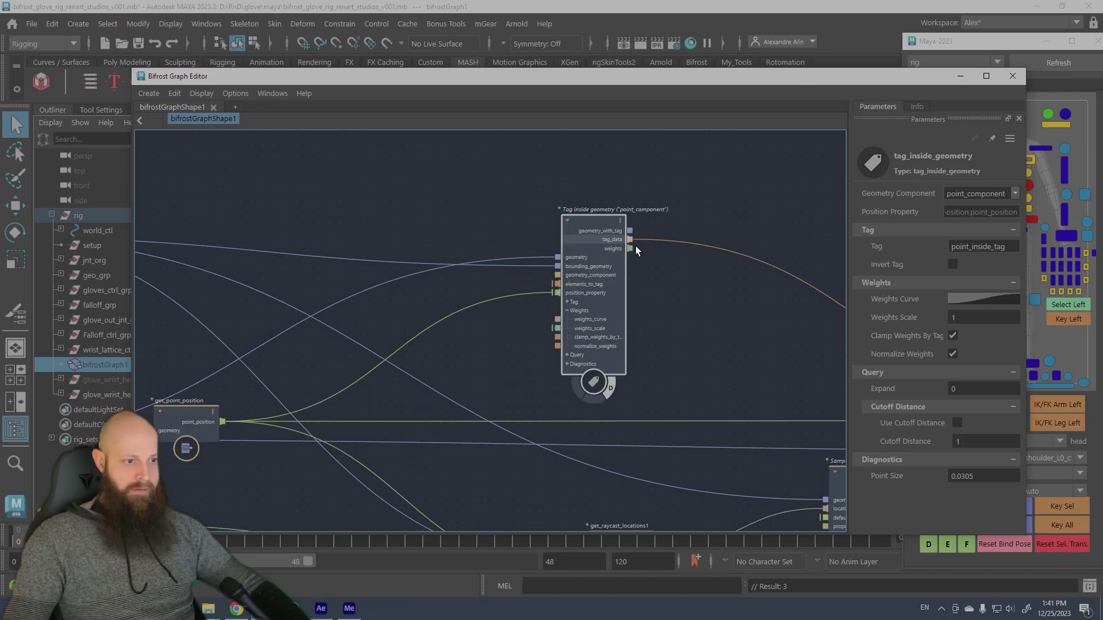
pyautogui.keyDown('alt'); pyautogui.moveTo(475, 245); pyautogui.dragTo(652, 251, button='middle'); pyautogui.keyUp('alt')
pyautogui.keyDown('alt'); pyautogui.moveTo(649, 252); pyautogui.dragTo(618, 240, button='right'); pyautogui.keyUp('alt')
pyautogui.keyDown('alt'); pyautogui.moveTo(450, 228); pyautogui.dragTo(488, 186, button='middle'); pyautogui.keyUp('alt')
pyautogui.moveTo(213, 208); pyautogui.dragTo(263, 227)
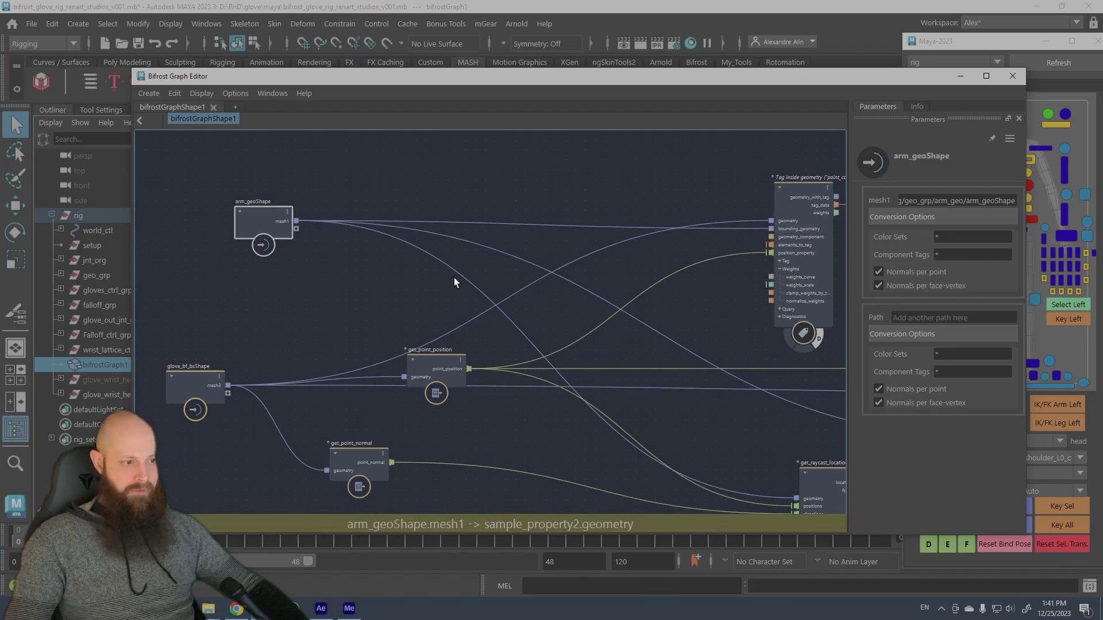
pyautogui.moveTo(205, 383); pyautogui.dragTo(201, 334)
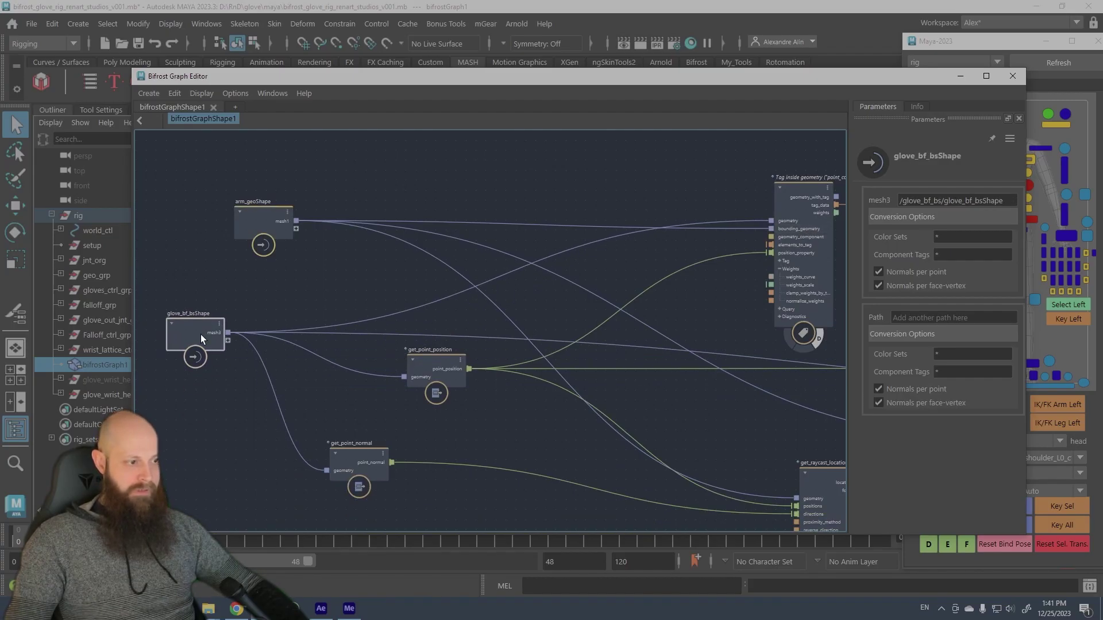
# Examine how the tag_data output of Tag inside geometry feeds the condition of the if node
pyautogui.keyDown('alt'); pyautogui.moveTo(700, 211); pyautogui.dragTo(528, 218, button='middle'); pyautogui.keyUp('alt')
pyautogui.keyDown('alt'); pyautogui.moveTo(528, 219); pyautogui.dragTo(666, 221, button='right'); pyautogui.keyUp('alt')
pyautogui.keyDown('alt'); pyautogui.moveTo(718, 212); pyautogui.dragTo(604, 216, button='middle'); pyautogui.keyUp('alt')
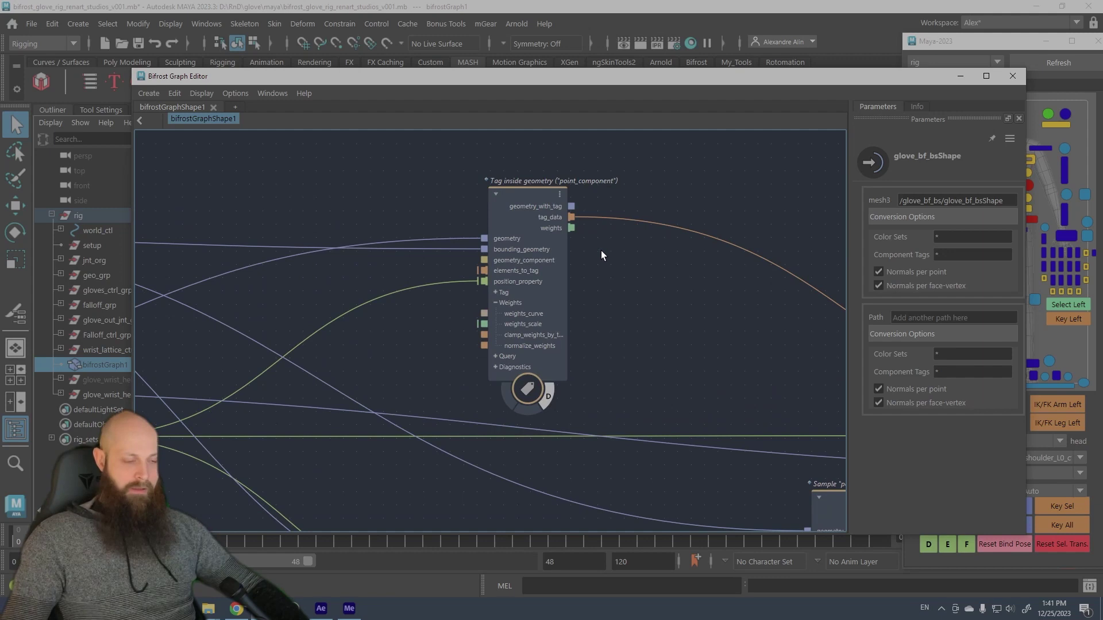
pyautogui.moveTo(654, 289); pyautogui.dragTo(451, 274, button='middle')
pyautogui.scroll(-4, 450, 273)
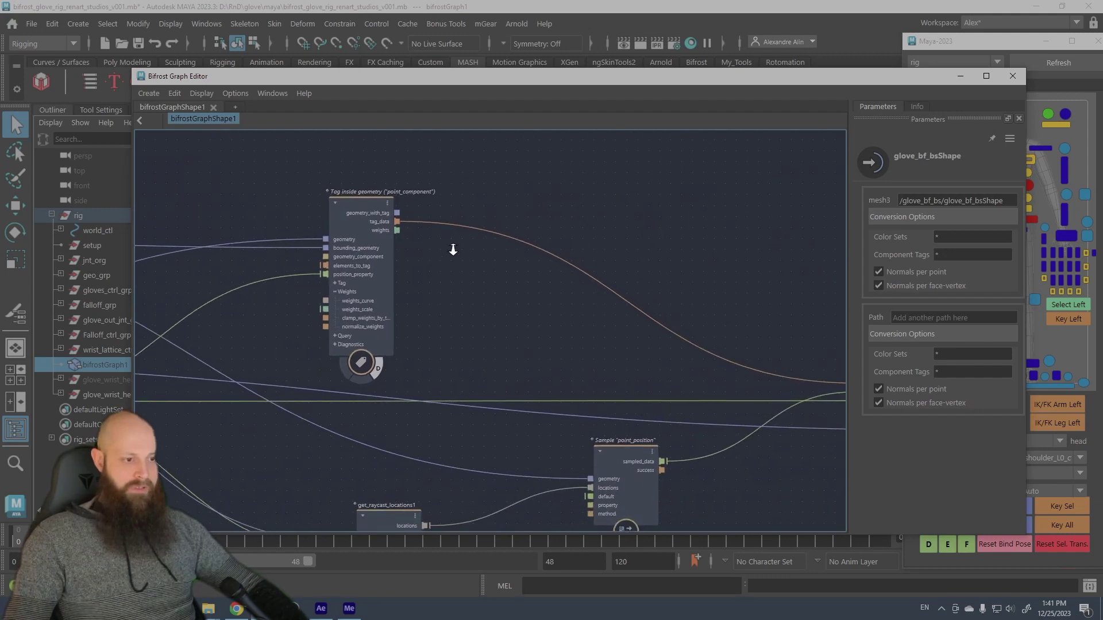
pyautogui.moveTo(522, 270); pyautogui.dragTo(480, 263, button='middle')
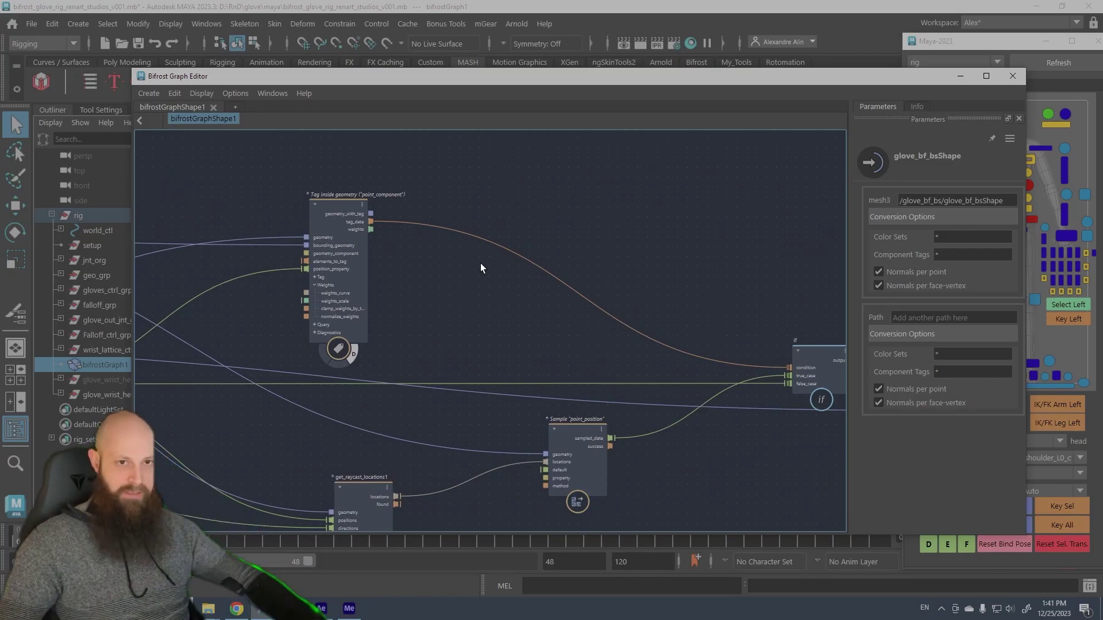
pyautogui.moveTo(436, 331); pyautogui.dragTo(621, 195, button='middle')
pyautogui.moveTo(514, 264); pyautogui.dragTo(517, 320, button='middle')
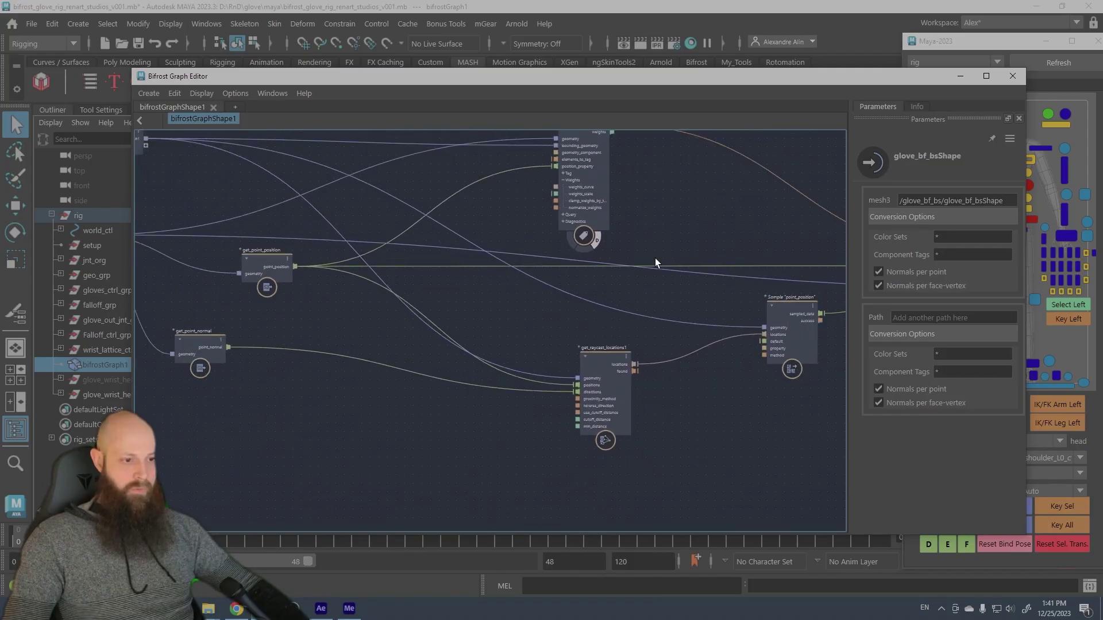
# Inspect the if node and the Sample point_position node that supplies its true_case
pyautogui.moveTo(654, 258); pyautogui.dragTo(401, 206, button='middle')
pyautogui.moveTo(739, 266); pyautogui.dragTo(730, 270)
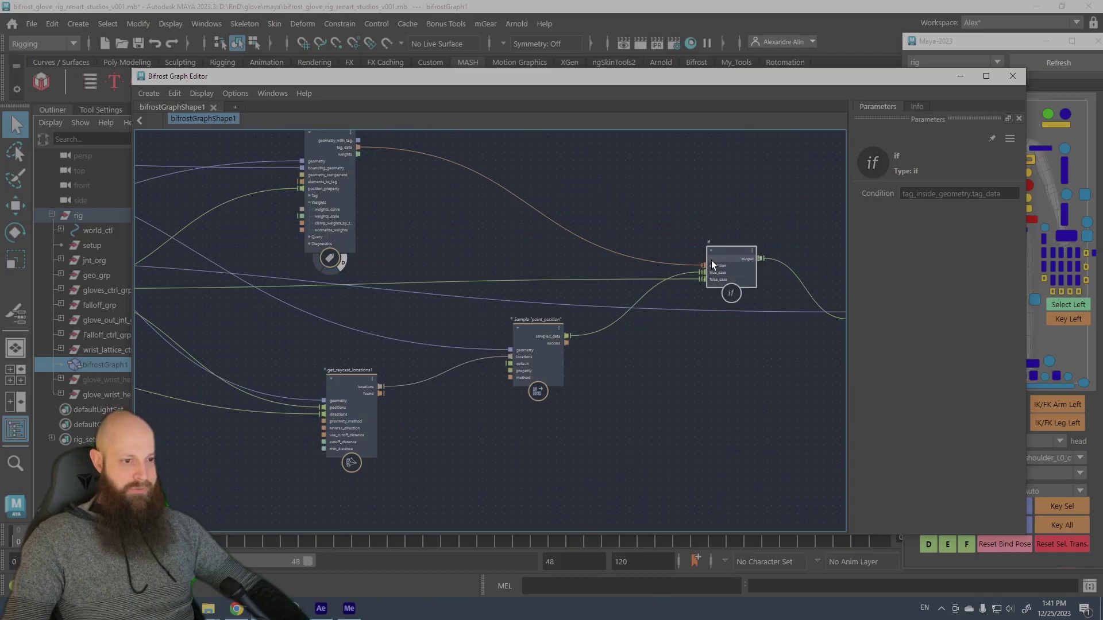
pyautogui.moveTo(711, 260); pyautogui.dragTo(699, 227, button='middle')
pyautogui.scroll(1, 687, 241)
pyautogui.moveTo(511, 310)
pyautogui.mouseDown()
pyautogui.moveTo(515, 297)
pyautogui.moveTo(516, 307)
pyautogui.mouseUp()
# Inspect the get_point_position node and move the get_point_normal node directly beneath it
pyautogui.keyDown('alt'); pyautogui.moveTo(379, 335); pyautogui.dragTo(680, 317, button='middle'); pyautogui.keyUp('alt')
pyautogui.keyDown('alt'); pyautogui.moveTo(387, 296); pyautogui.dragTo(393, 292, button='right'); pyautogui.keyUp('alt')
pyautogui.keyDown('alt'); pyautogui.moveTo(402, 295); pyautogui.dragTo(562, 383, button='middle'); pyautogui.keyUp('alt')
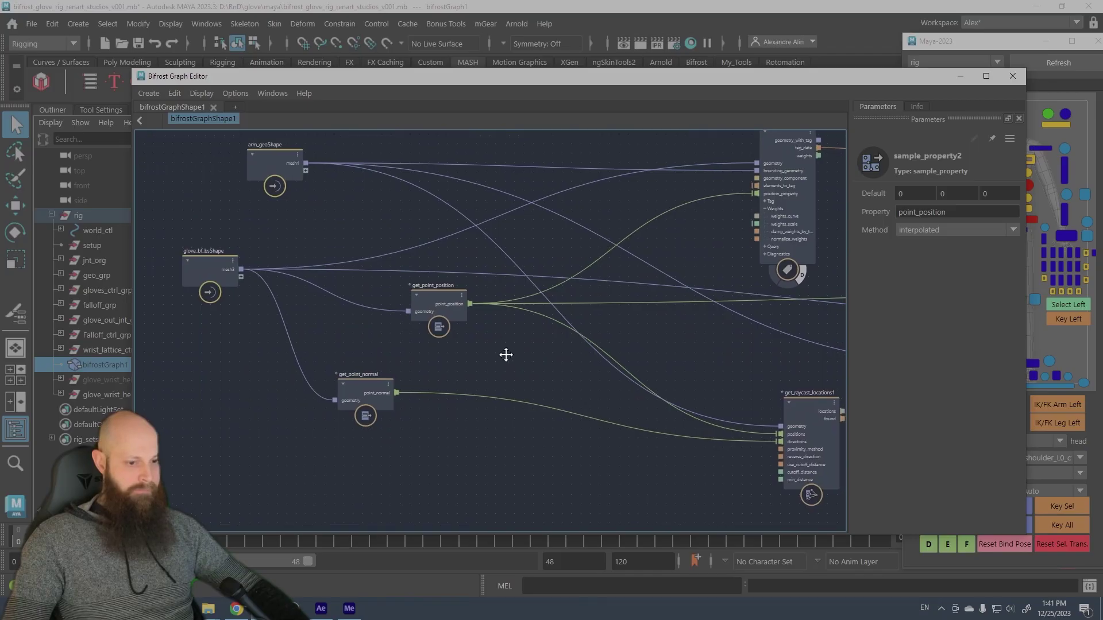
pyautogui.moveTo(505, 350); pyautogui.dragTo(424, 317, button='middle')
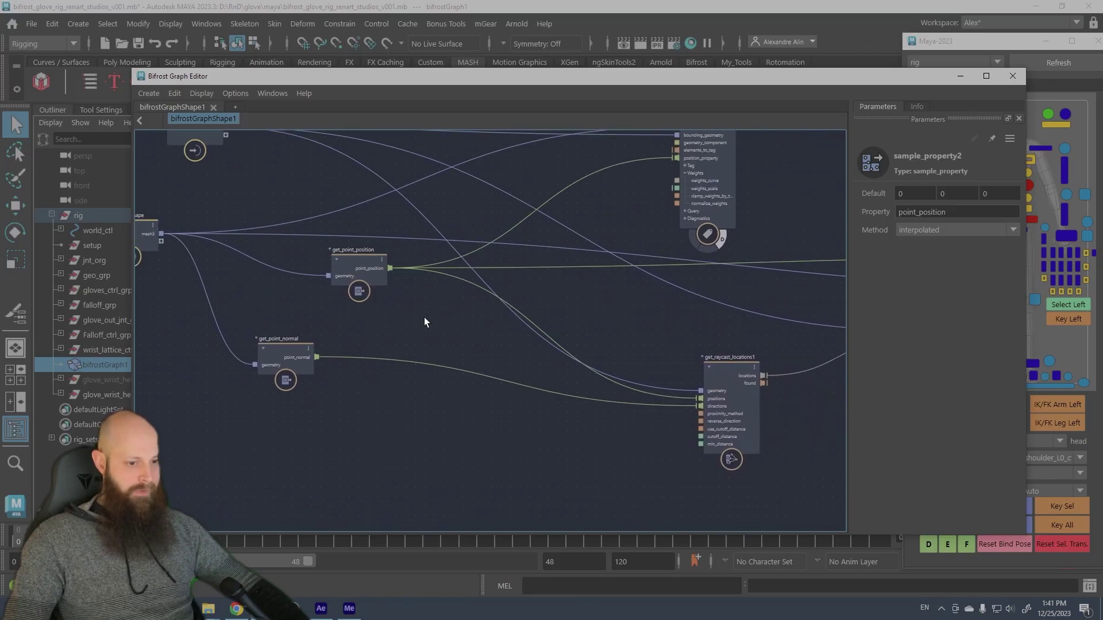
pyautogui.click(350, 253)
pyautogui.moveTo(306, 260); pyautogui.dragTo(280, 269, button='middle')
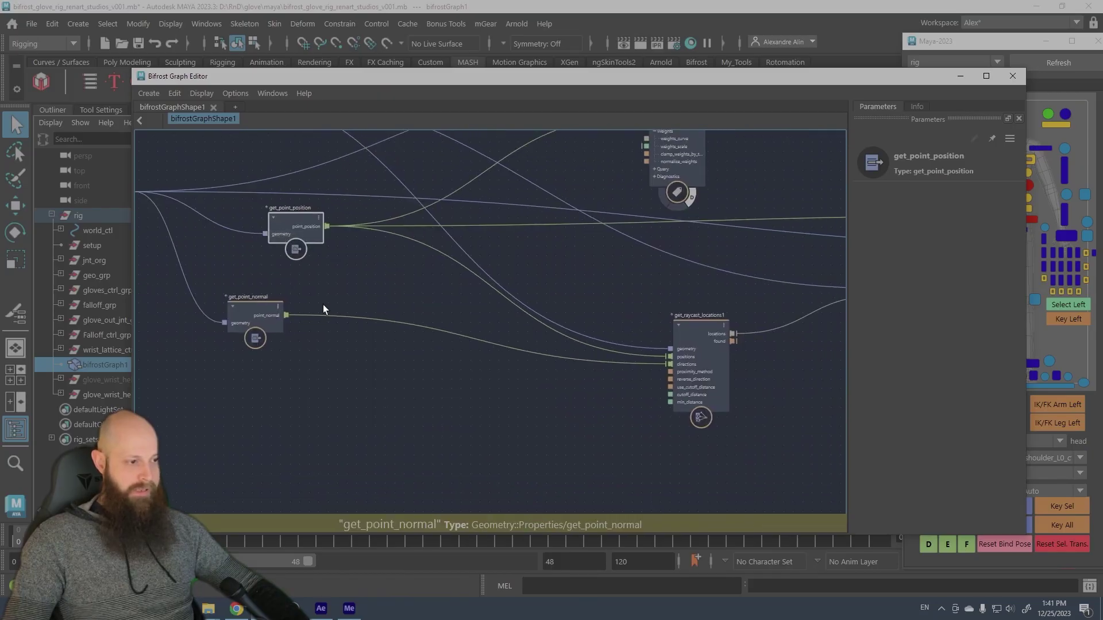
pyautogui.moveTo(253, 318); pyautogui.dragTo(304, 299)
# Trace the raycast locations from get_raycast_locations1 through Sample point_position to the if and set_point_position nodes
pyautogui.moveTo(635, 340); pyautogui.dragTo(404, 343, button='middle')
pyautogui.scroll(3, 460, 347)
pyautogui.moveTo(593, 309); pyautogui.dragTo(369, 338, button='middle')
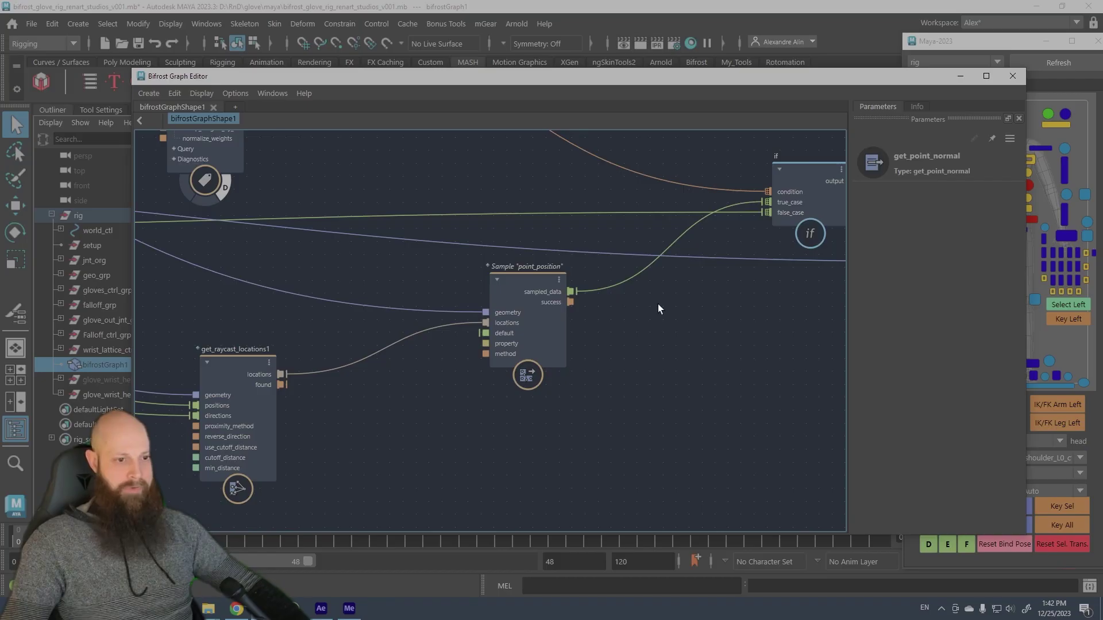
pyautogui.moveTo(659, 309); pyautogui.dragTo(306, 437, button='middle')
pyautogui.scroll(-3, 591, 419)
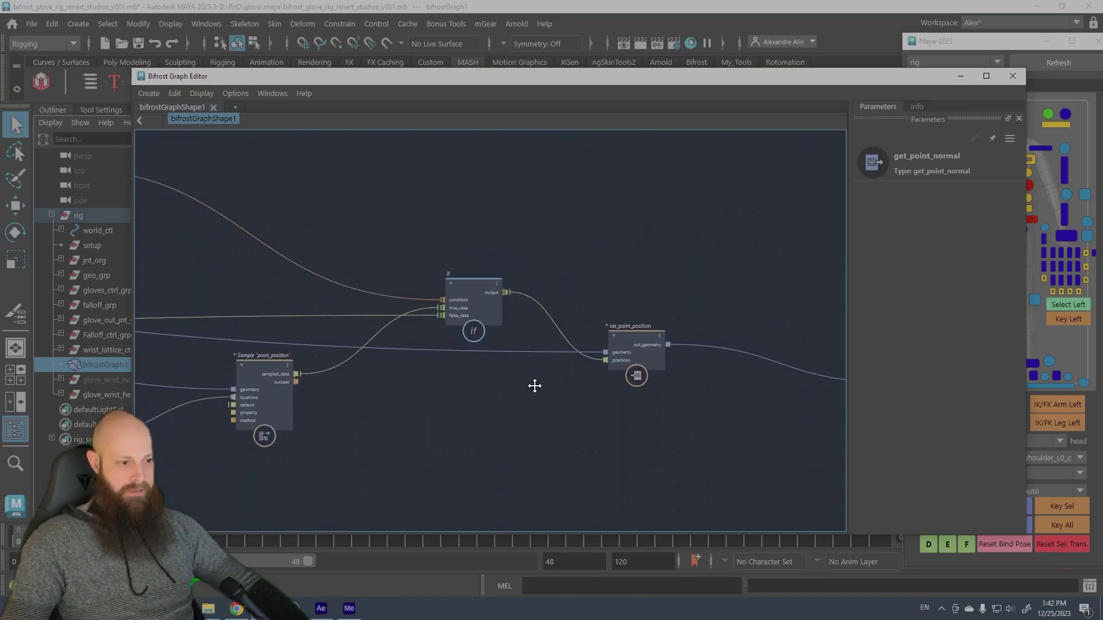
# Select the if node and examine the sources of its condition, true_case and false_case inputs
pyautogui.scroll(1, 472, 310)
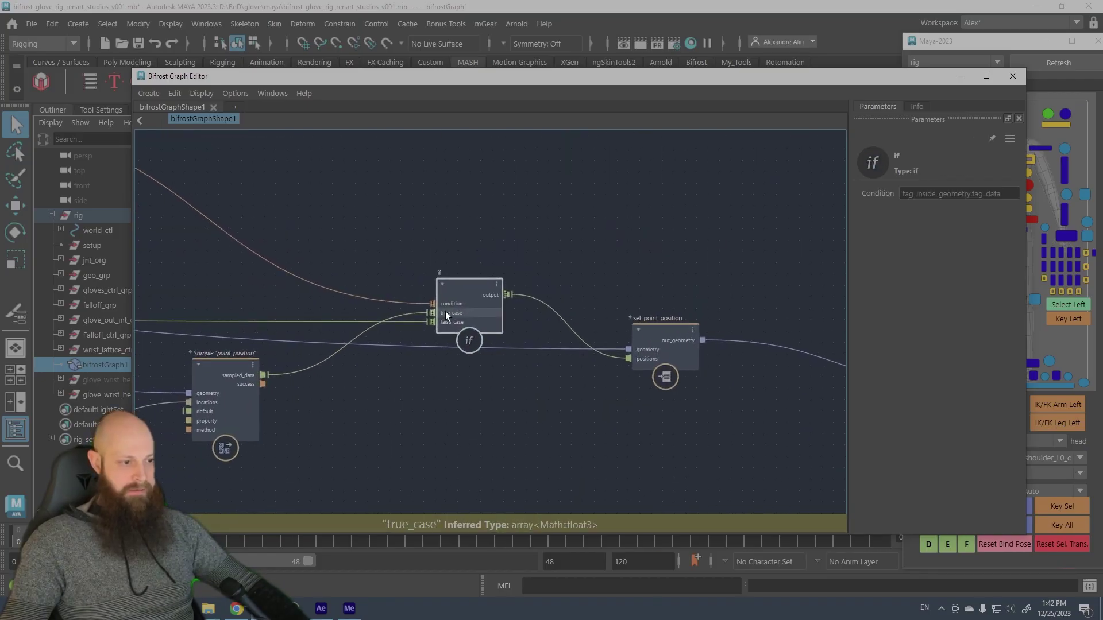
pyautogui.moveTo(446, 311); pyautogui.dragTo(574, 289, button='middle')
pyautogui.scroll(1, 488, 304)
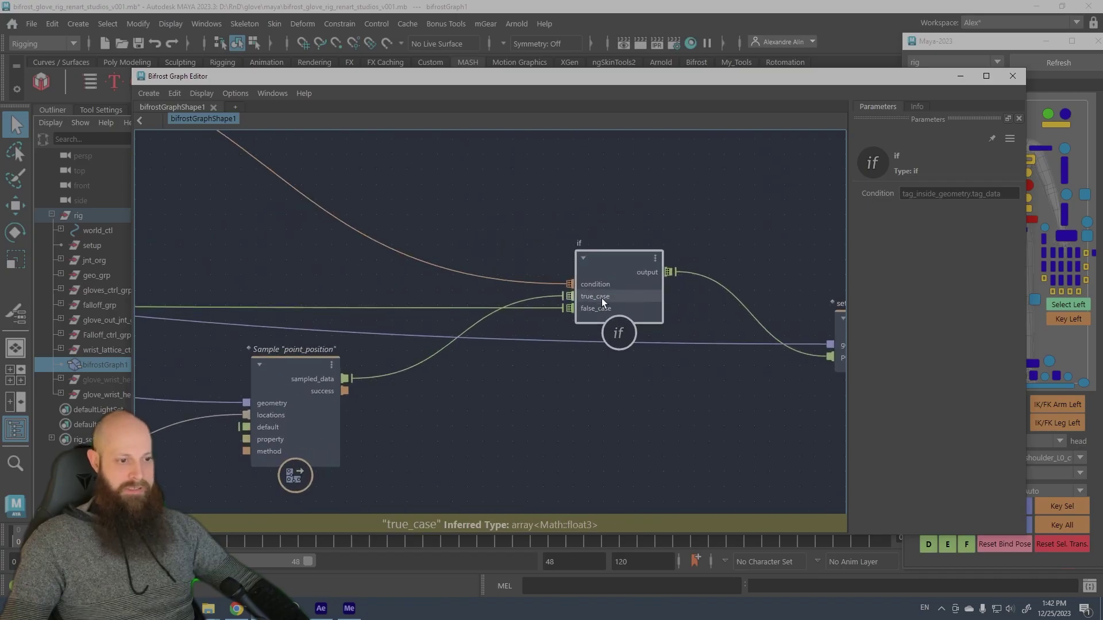
pyautogui.moveTo(601, 298); pyautogui.dragTo(664, 308, button='middle')
pyautogui.scroll(-2, 510, 292)
pyautogui.moveTo(510, 292); pyautogui.dragTo(606, 296, button='middle')
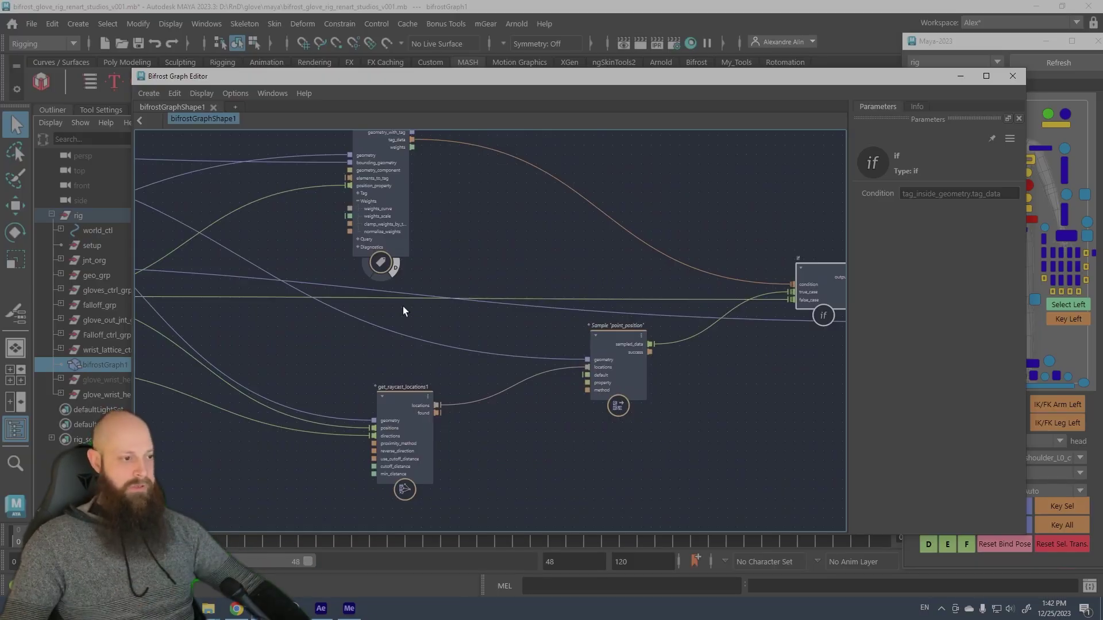
# Inspect get_point_position as the false_case source and follow the link through the if node to set_point_position
pyautogui.moveTo(404, 310); pyautogui.dragTo(629, 301, button='middle')
pyautogui.click(373, 276)
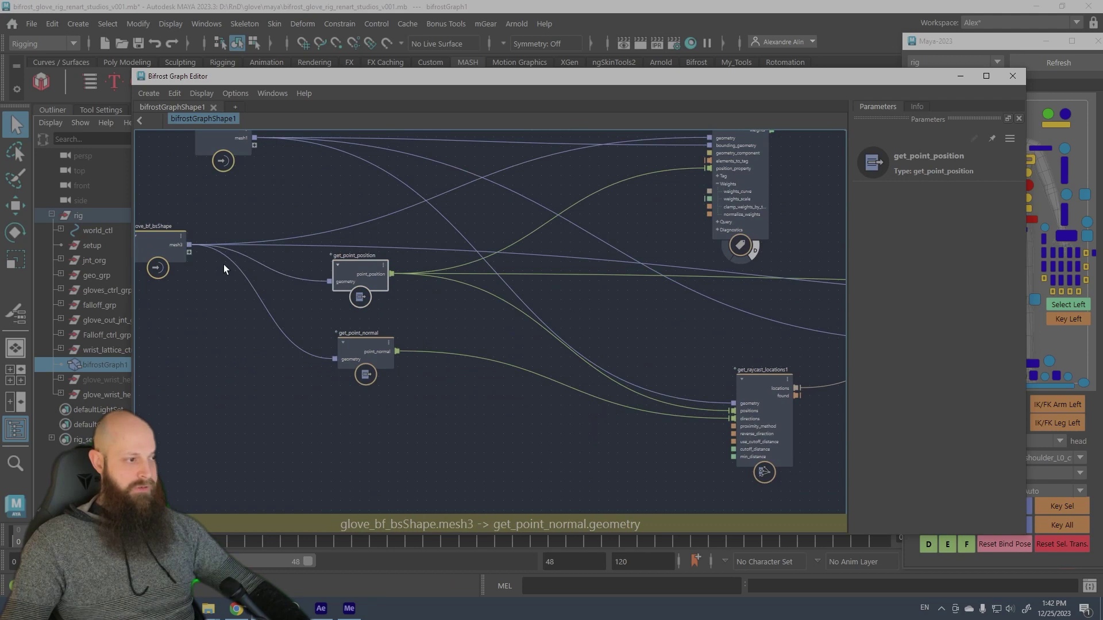
pyautogui.moveTo(224, 266); pyautogui.dragTo(99, 257, button='middle')
pyautogui.moveTo(559, 250); pyautogui.dragTo(233, 232, button='middle')
pyautogui.moveTo(706, 284); pyautogui.dragTo(419, 276, button='middle')
pyautogui.moveTo(347, 310); pyautogui.dragTo(214, 299, button='middle')
pyautogui.moveTo(481, 274); pyautogui.dragTo(521, 282)
# View the whole Bifrost graph from the input meshes to the output node, and close the graph editor
pyautogui.scroll(-4, 476, 407)
pyautogui.moveTo(361, 348); pyautogui.dragTo(660, 319, button='middle')
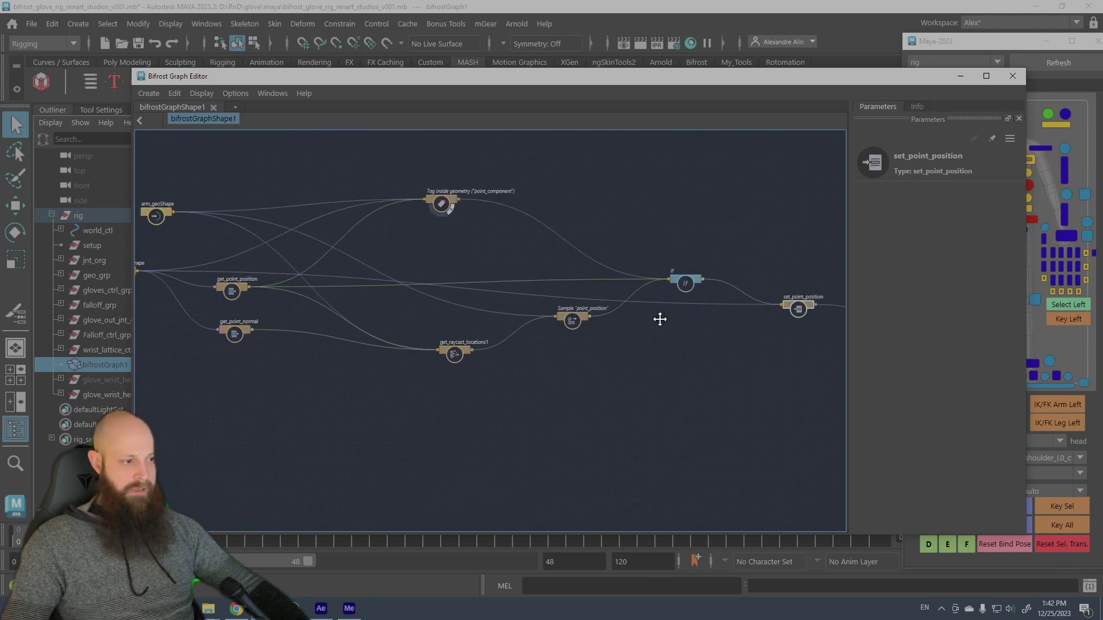
pyautogui.keyDown('alt'); pyautogui.moveTo(419, 327); pyautogui.dragTo(351, 336, button='right'); pyautogui.keyUp('alt')
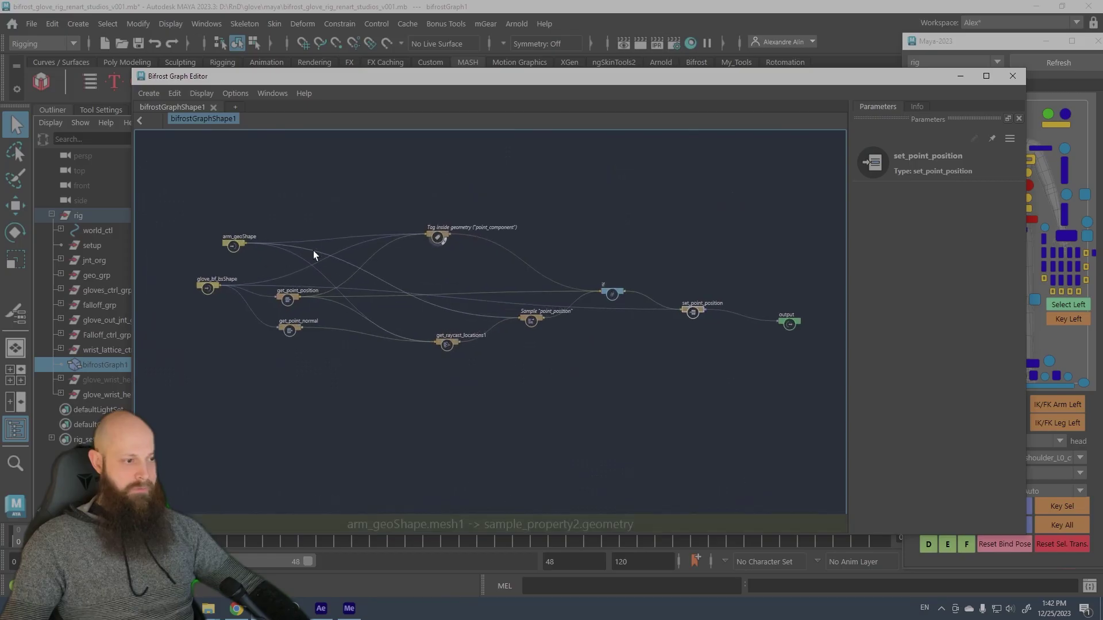
pyautogui.click(1013, 78)
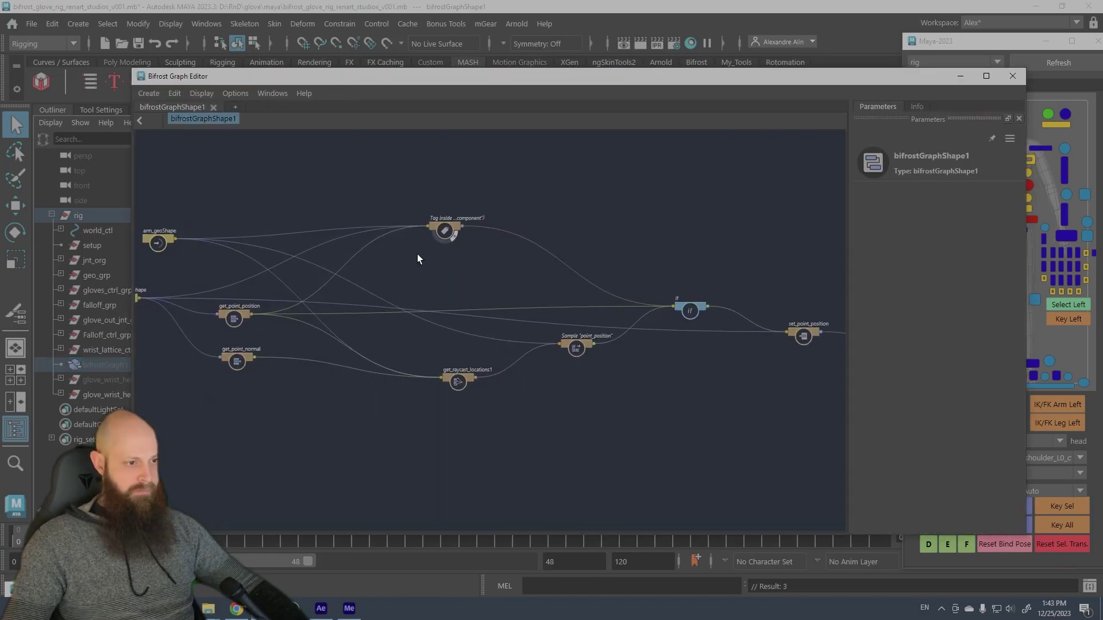
# Examine the end of the reopened Bifrost graph, from the if node through set_point_position to the output
pyautogui.scroll(5, 409, 263)
pyautogui.keyDown('alt'); pyautogui.moveTo(644, 312); pyautogui.dragTo(214, 242, button='middle'); pyautogui.keyUp('alt')
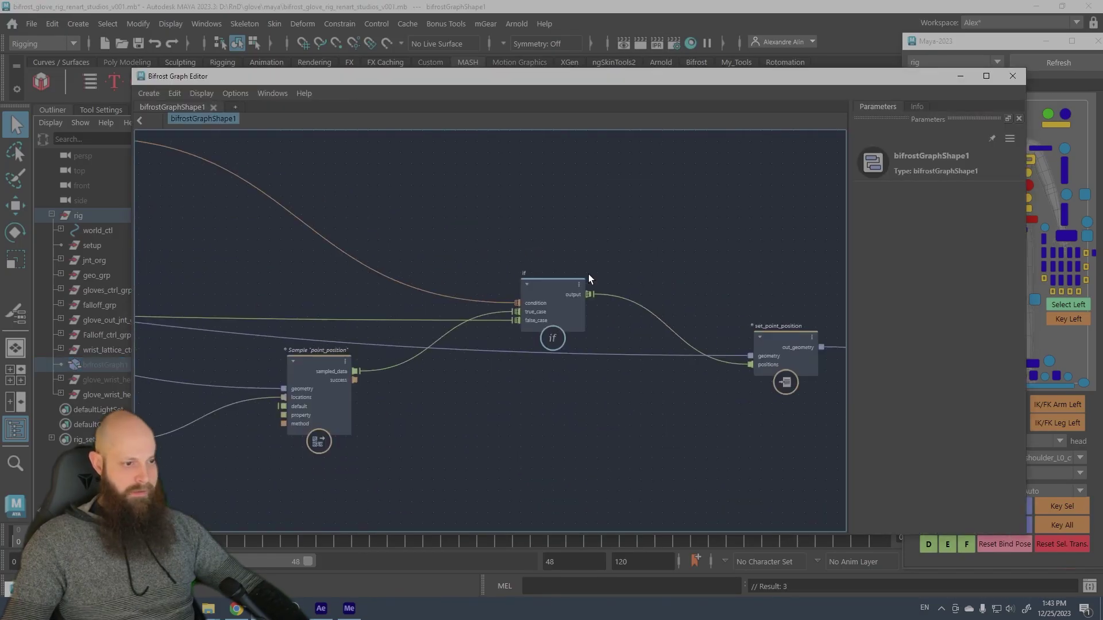
pyautogui.keyDown('alt'); pyautogui.moveTo(588, 274); pyautogui.dragTo(315, 235, button='middle'); pyautogui.keyUp('alt')
pyautogui.keyDown('alt'); pyautogui.moveTo(620, 245); pyautogui.dragTo(356, 226, button='middle'); pyautogui.keyUp('alt')
# In the Node Editor, move bifrostGraphShape1 below thumbs_FO and examine the connection of its Mesh 2 output
pyautogui.scroll(4, 567, 347)
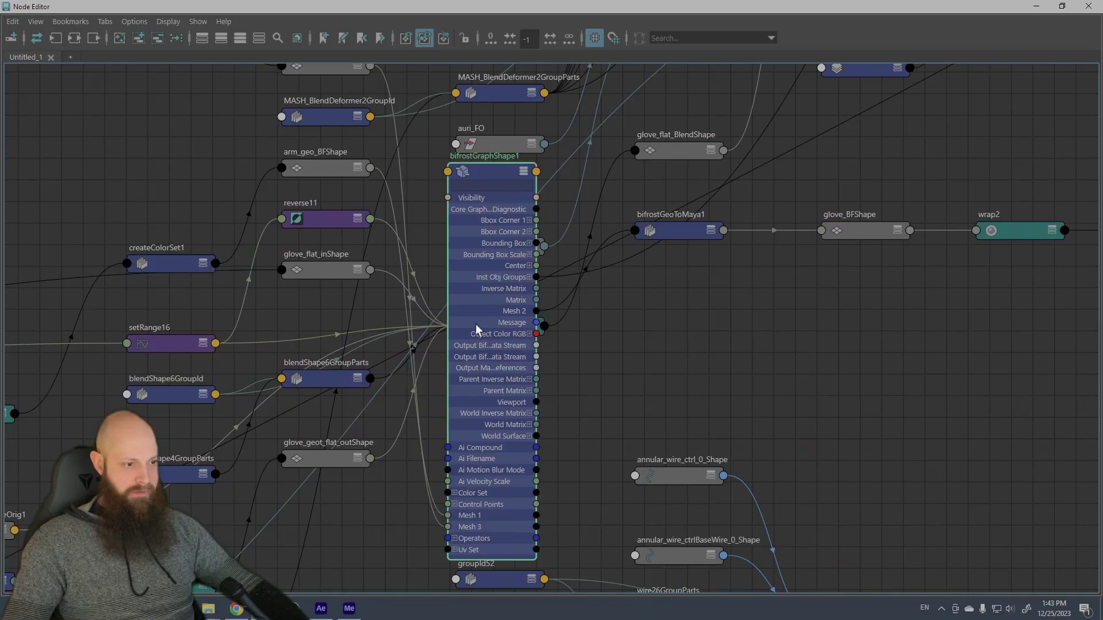
pyautogui.moveTo(476, 324); pyautogui.dragTo(496, 431)
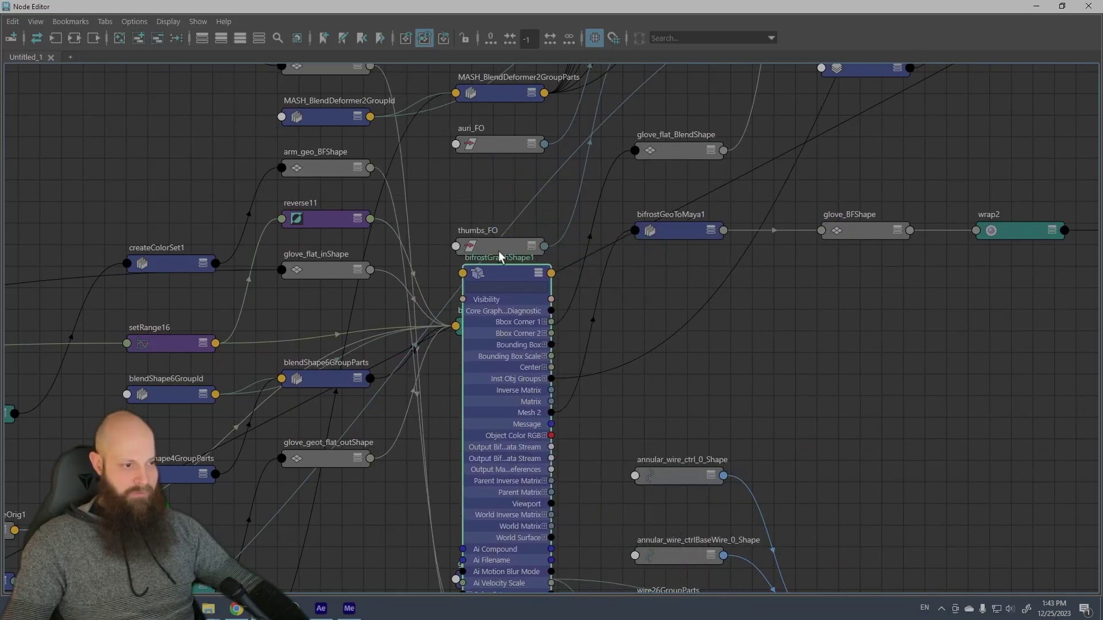
pyautogui.keyDown('alt'); pyautogui.moveTo(497, 271); pyautogui.dragTo(478, 216, button='middle'); pyautogui.keyUp('alt')
pyautogui.scroll(2, 477, 216)
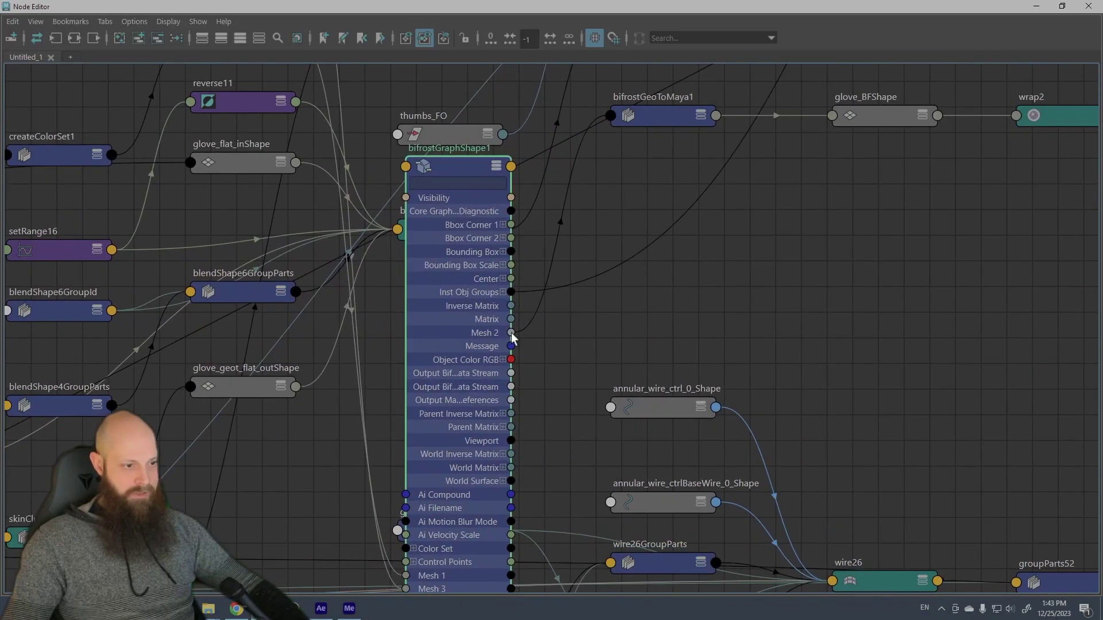
# Move bifrostGeoToMaya1 down beside bifrostGraphShape1 and follow its output connection to glove_BFShape
pyautogui.keyDown('alt'); pyautogui.moveTo(566, 227); pyautogui.dragTo(476, 301, button='middle'); pyautogui.keyUp('alt')
pyautogui.moveTo(570, 187); pyautogui.dragTo(594, 270)
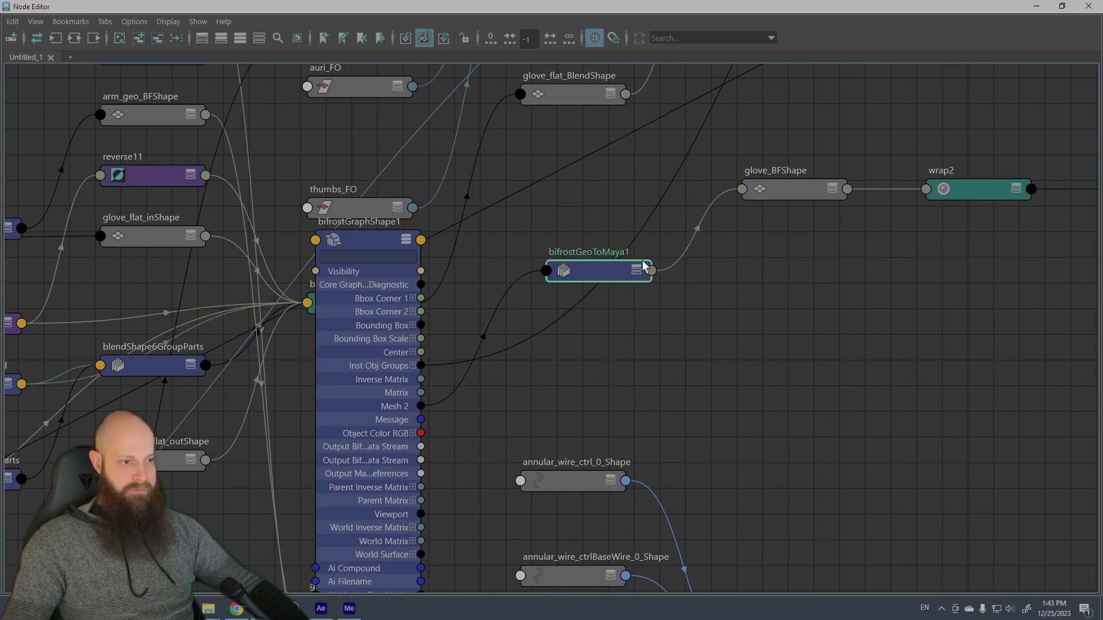
pyautogui.moveTo(768, 217); pyautogui.dragTo(585, 256, button='middle')
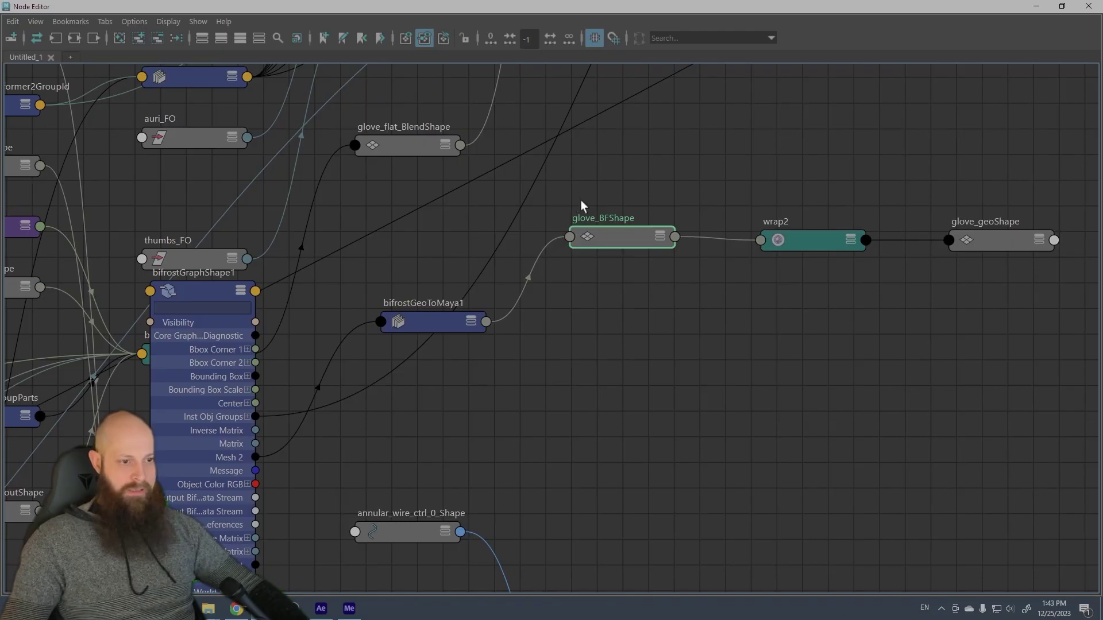
# Expand glove_BFShape to all its attributes, follow its World Mesh link to wrap2, and close the Node Editor
pyautogui.click(655, 233)
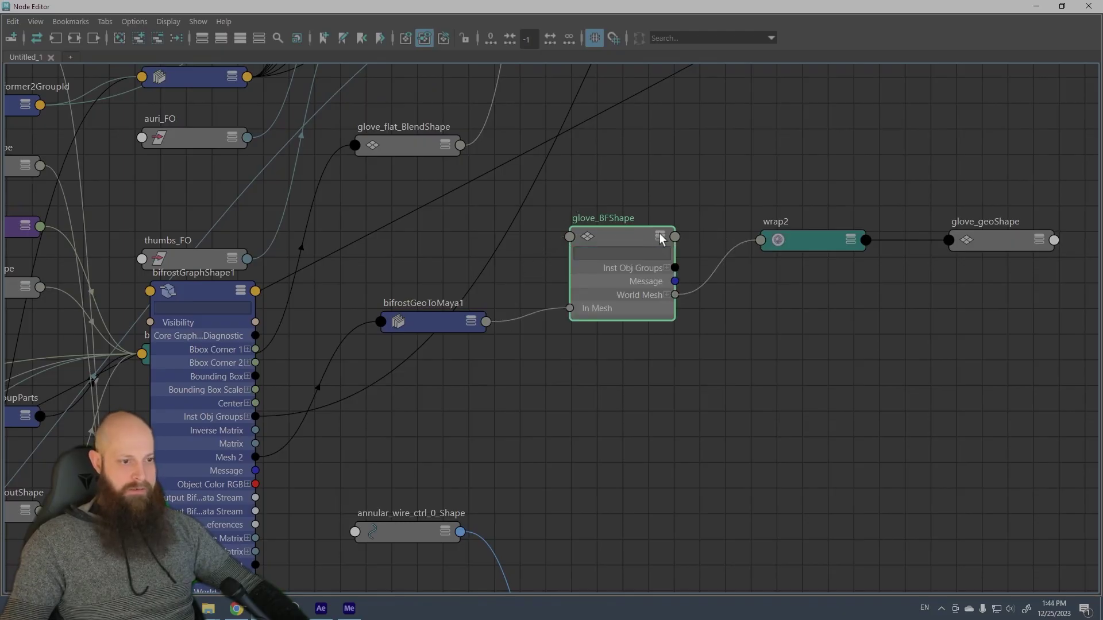
pyautogui.click(659, 233)
pyautogui.keyDown('alt'); pyautogui.moveTo(563, 346); pyautogui.dragTo(521, 248, button='middle'); pyautogui.keyUp('alt')
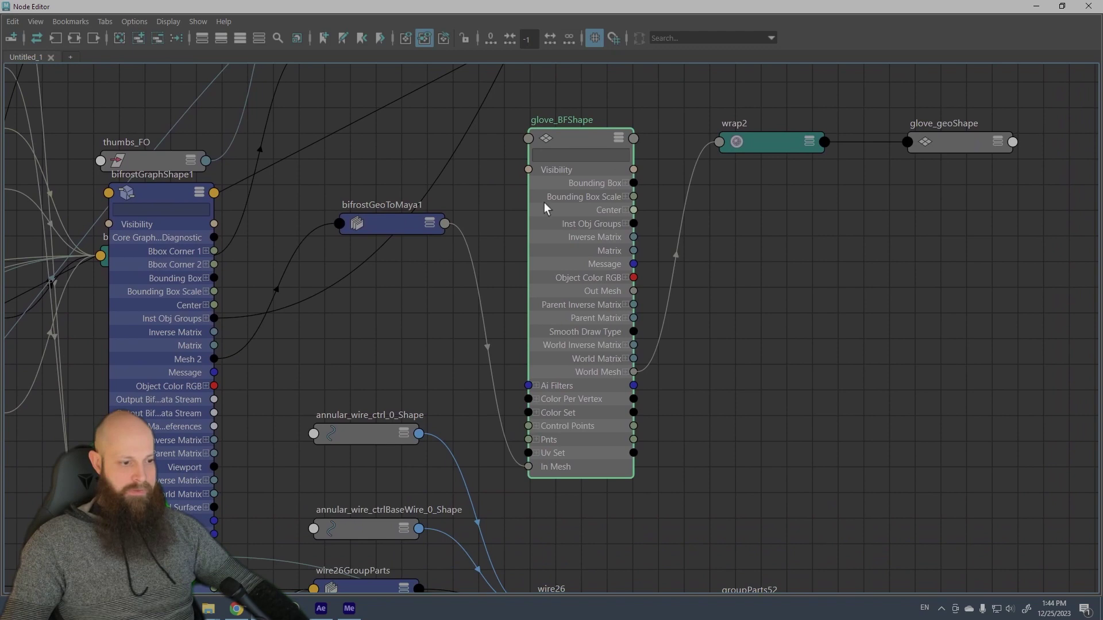
pyautogui.moveTo(725, 228); pyautogui.dragTo(625, 257, button='middle')
pyautogui.click(639, 196)
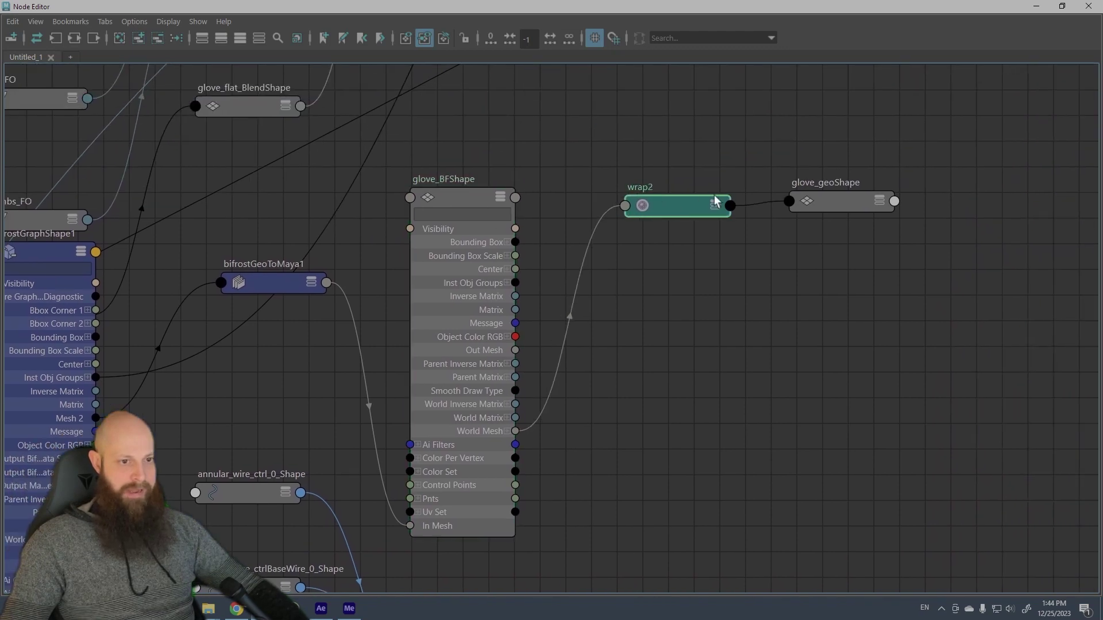
pyautogui.click(1089, 6)
pyautogui.click(1012, 76)
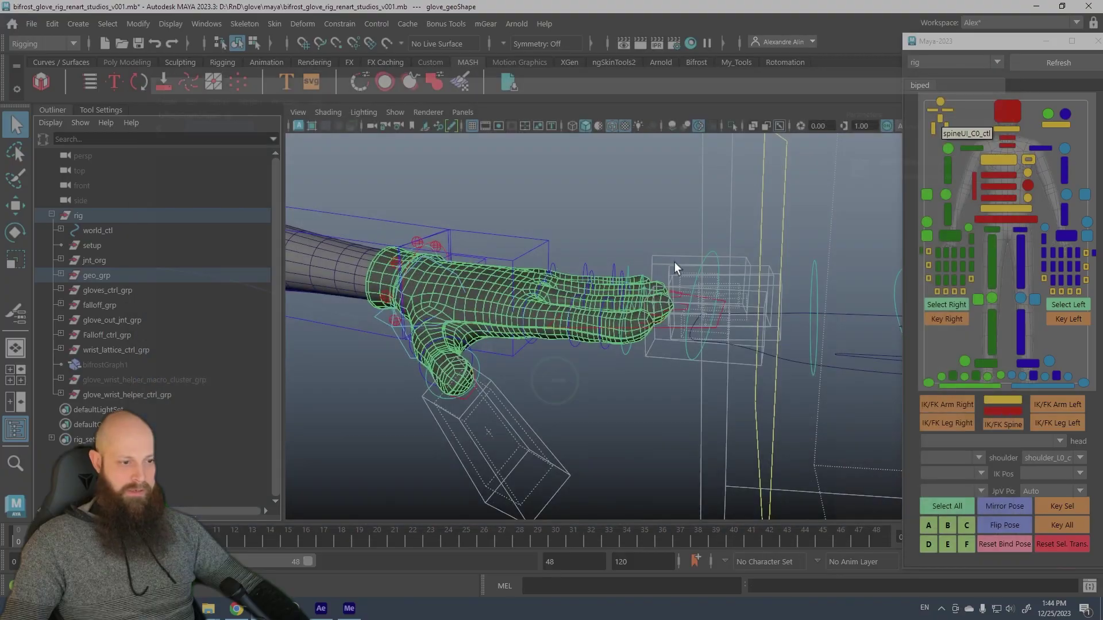
# Scrub the animation from the start to frame 31 and back, examining how the glove slides off the hand
pyautogui.moveTo(23, 537); pyautogui.dragTo(114, 498)
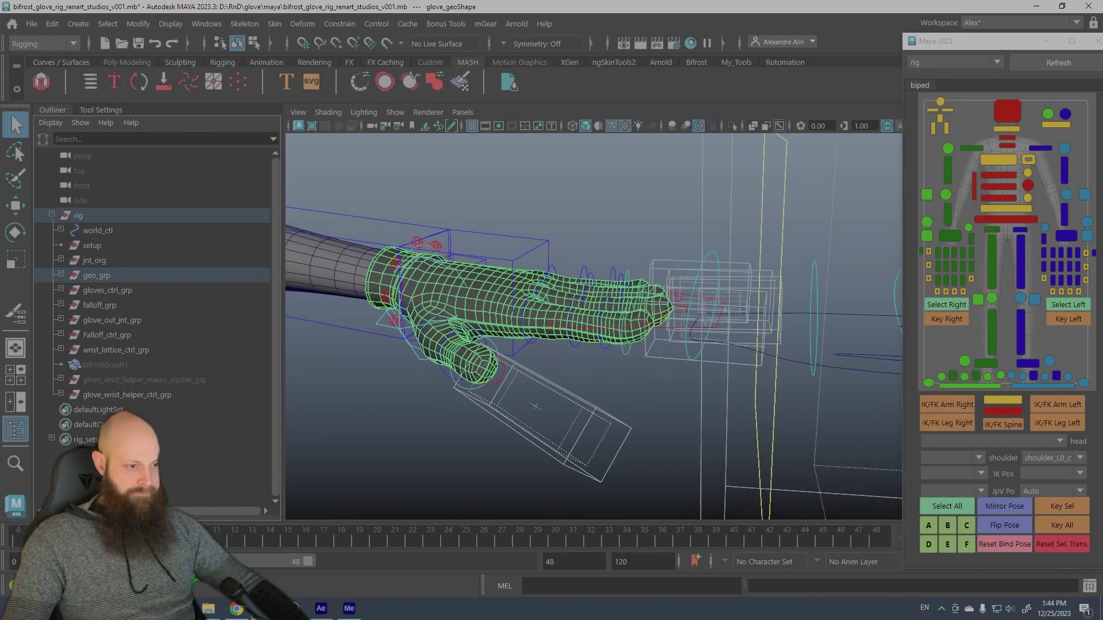
pyautogui.keyDown('alt'); pyautogui.moveTo(443, 389); pyautogui.dragTo(507, 347, button='middle'); pyautogui.keyUp('alt')
pyautogui.keyDown('alt'); pyautogui.moveTo(507, 347); pyautogui.dragTo(492, 361, button='right'); pyautogui.keyUp('alt')
pyautogui.keyDown('alt'); pyautogui.moveTo(492, 361); pyautogui.dragTo(426, 388); pyautogui.keyUp('alt')
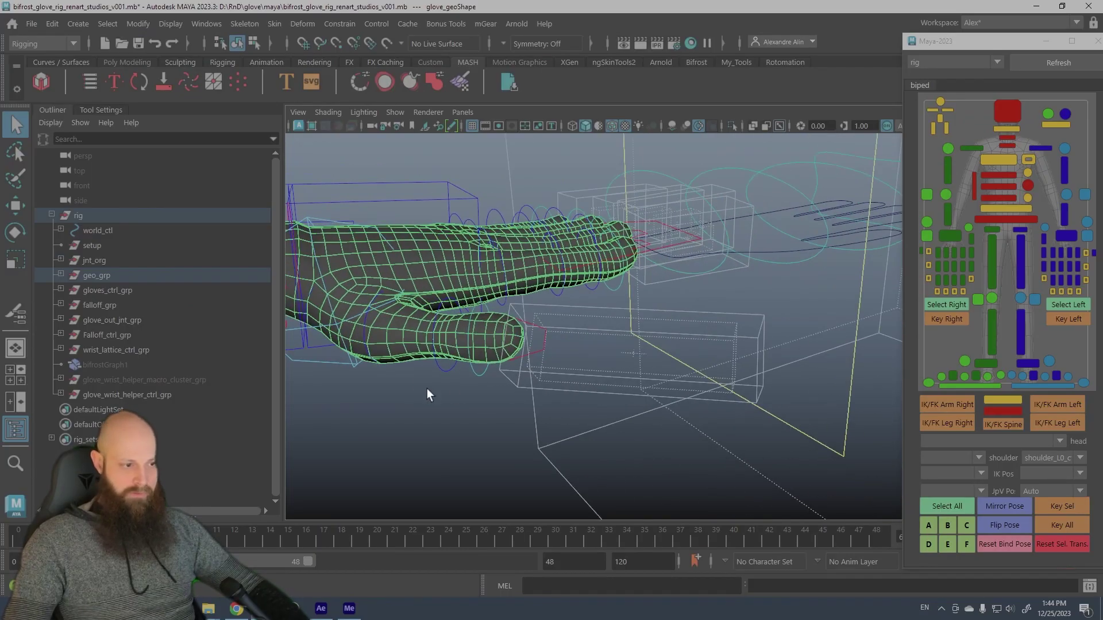
pyautogui.keyDown('alt'); pyautogui.moveTo(426, 388); pyautogui.dragTo(457, 358, button='middle'); pyautogui.keyUp('alt')
pyautogui.scroll(3, 457, 357)
pyautogui.moveTo(173, 533); pyautogui.dragTo(573, 517)
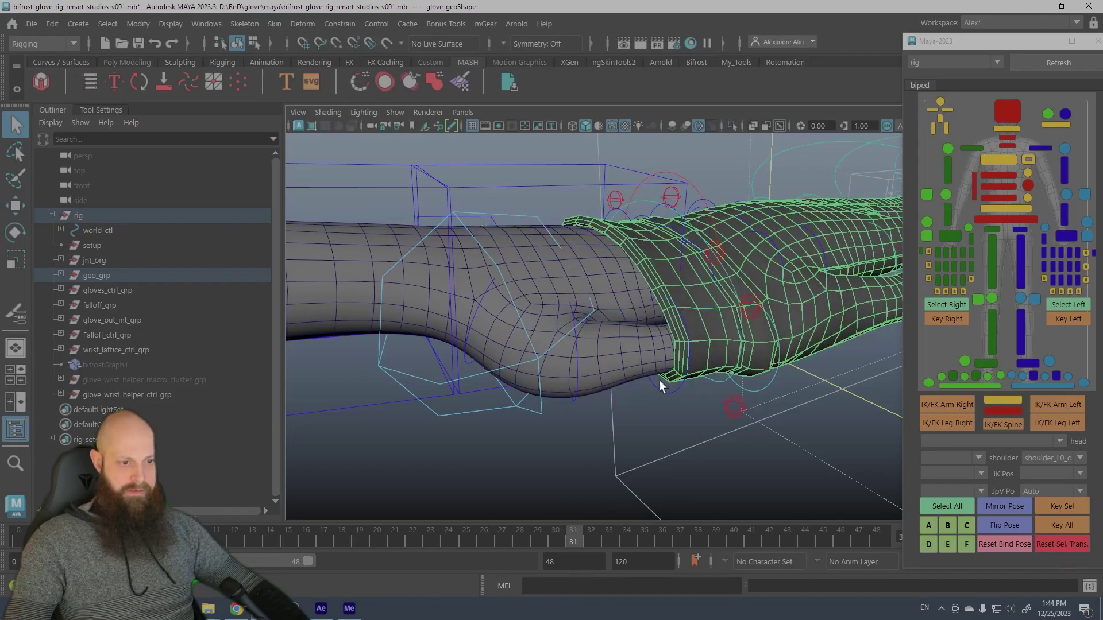
pyautogui.keyDown('alt'); pyautogui.moveTo(659, 380); pyautogui.dragTo(591, 298); pyautogui.keyUp('alt')
pyautogui.keyDown('alt'); pyautogui.moveTo(591, 298); pyautogui.dragTo(439, 492, button='right'); pyautogui.keyUp('alt')
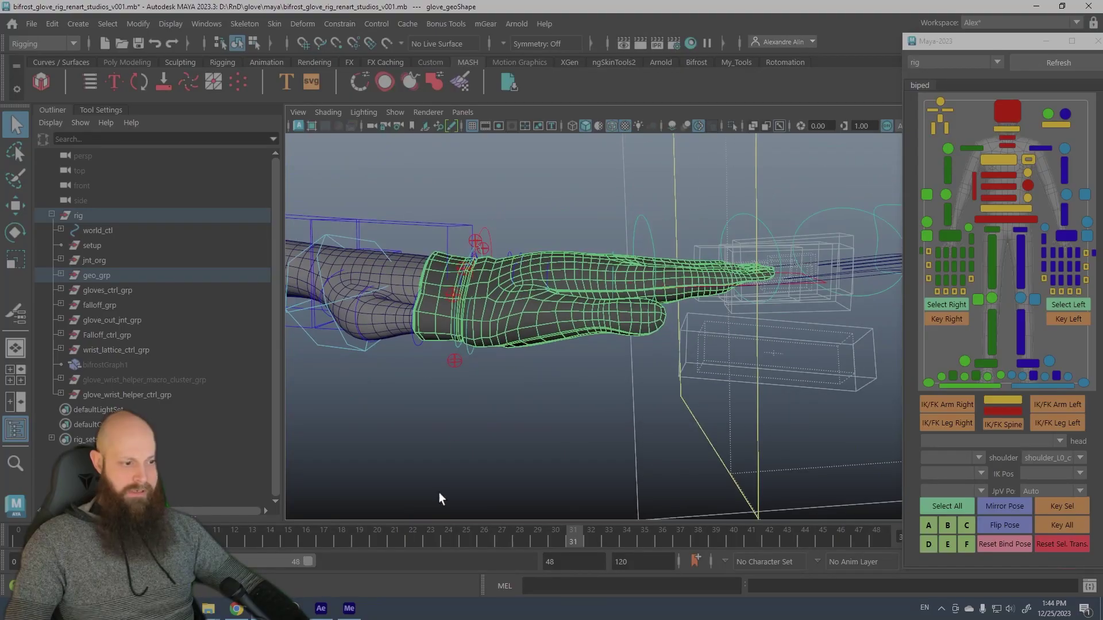
pyautogui.moveTo(373, 533); pyautogui.dragTo(17, 535)
# Try out thumb_pull_off_ctrl at the glove's thumb tip with the Move tool, then deselect it
pyautogui.keyDown('alt'); pyautogui.moveTo(441, 402); pyautogui.dragTo(593, 386, button='middle'); pyautogui.keyUp('alt')
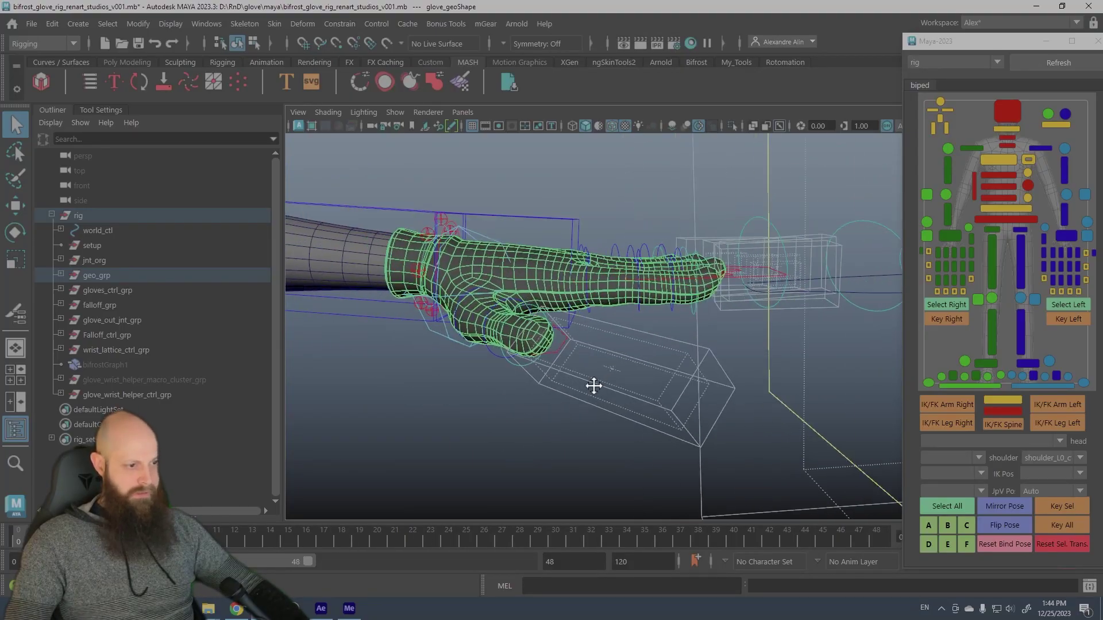
pyautogui.keyDown('alt'); pyautogui.moveTo(594, 386); pyautogui.dragTo(543, 409, button='right'); pyautogui.keyUp('alt')
pyautogui.keyDown('alt'); pyautogui.moveTo(544, 408); pyautogui.dragTo(531, 349); pyautogui.keyUp('alt')
pyautogui.keyDown('alt'); pyautogui.moveTo(531, 350); pyautogui.dragTo(609, 336, button='middle'); pyautogui.keyUp('alt')
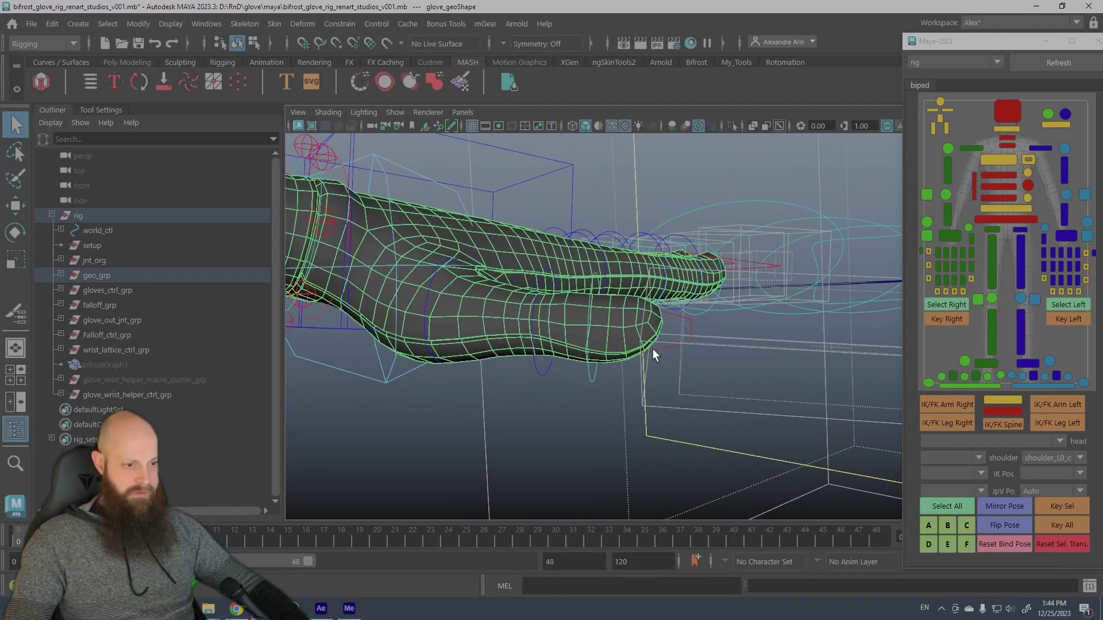
pyautogui.click(650, 365)
pyautogui.keyDown('alt'); pyautogui.moveTo(650, 366); pyautogui.dragTo(677, 307); pyautogui.keyUp('alt')
pyautogui.press('w')
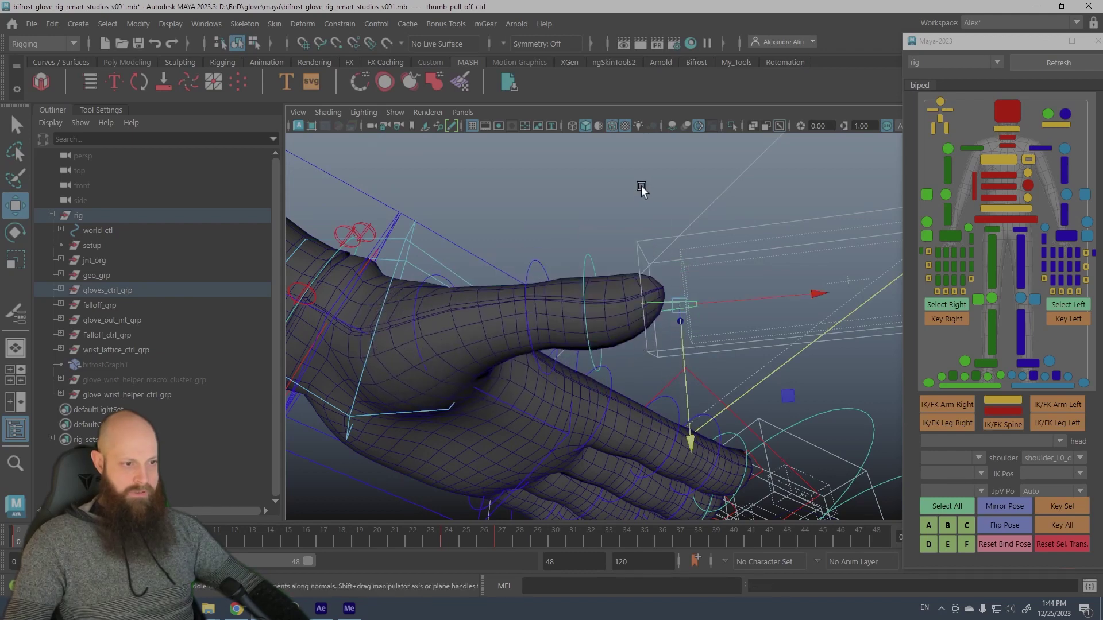
pyautogui.click(642, 187)
# Try moving index_pull_off_ctrl at the index fingertip, undo the move, and deselect the control
pyautogui.keyDown('alt'); pyautogui.moveTo(642, 186); pyautogui.dragTo(489, 392); pyautogui.keyUp('alt')
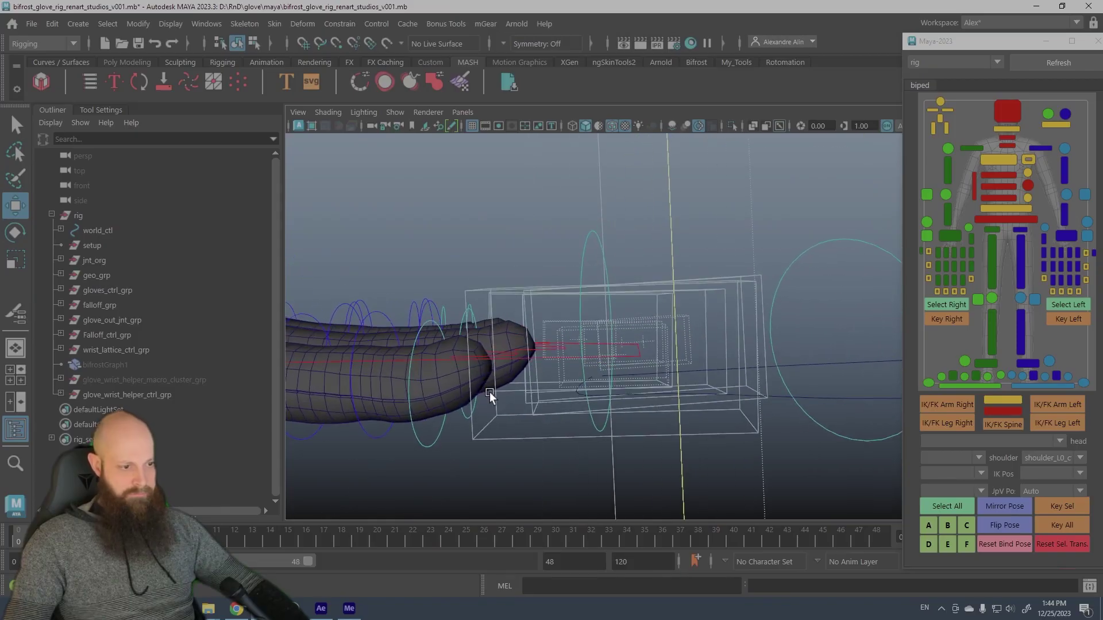
pyautogui.click(504, 352)
pyautogui.moveTo(491, 307); pyautogui.dragTo(496, 341)
pyautogui.hotkey('ctrl', 'z')
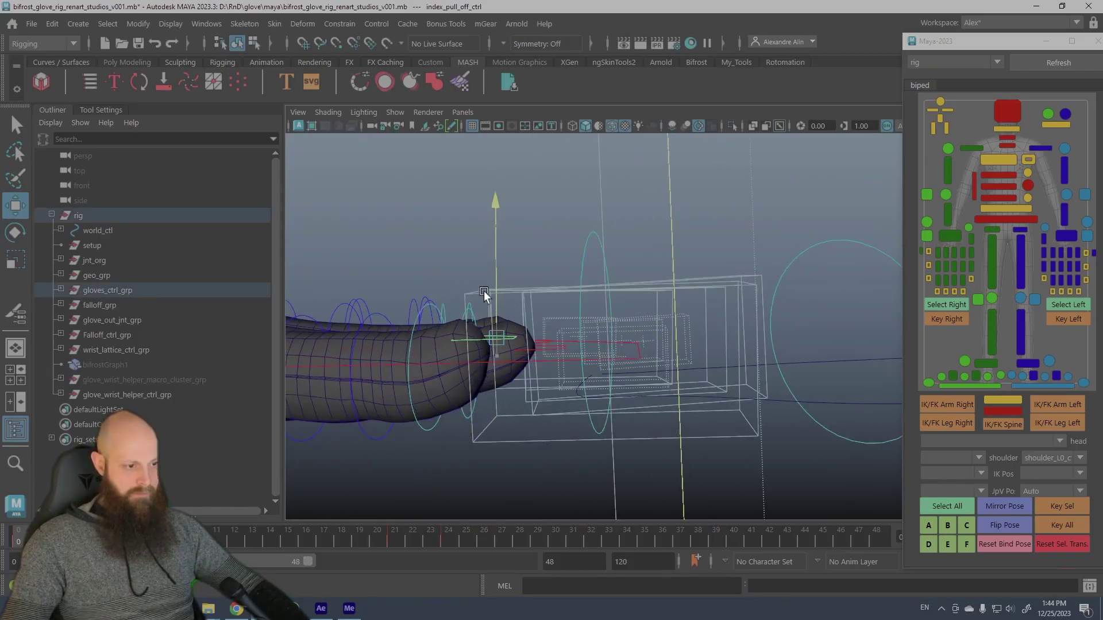
pyautogui.press('q')
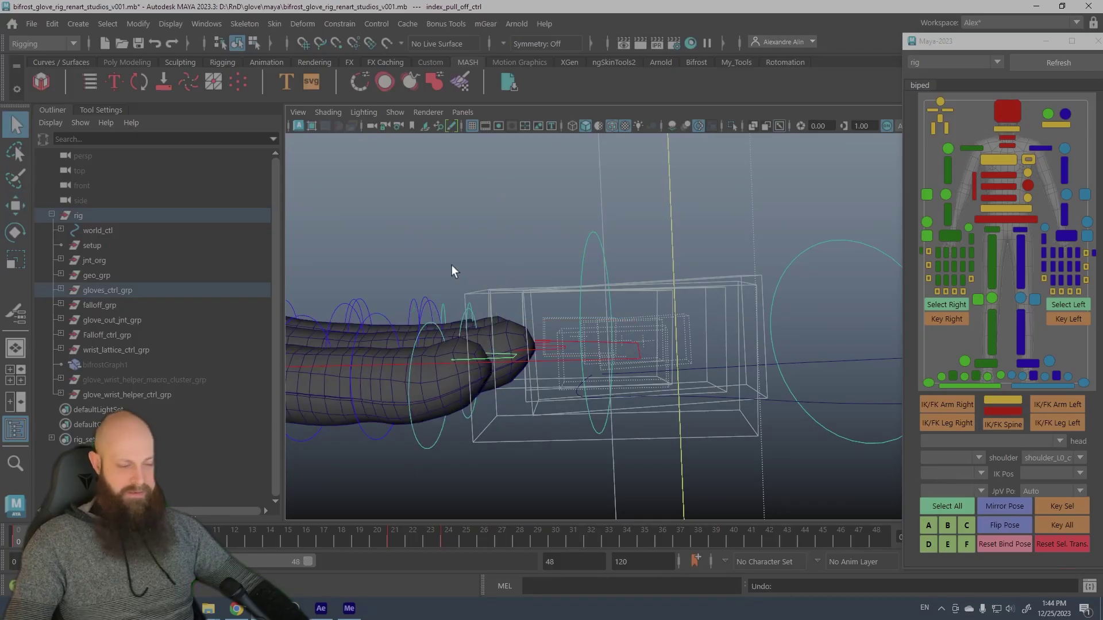
pyautogui.click(451, 264)
# Try lifting the glove's cuff with glove_wrist_helper_main_ctrl, undo the move, and deselect the control
pyautogui.keyDown('alt'); pyautogui.moveTo(452, 270); pyautogui.dragTo(356, 291, button='right'); pyautogui.keyUp('alt')
pyautogui.keyDown('alt'); pyautogui.moveTo(532, 290); pyautogui.dragTo(701, 291, button='middle'); pyautogui.keyUp('alt')
pyautogui.keyDown('alt'); pyautogui.moveTo(557, 281); pyautogui.dragTo(474, 264, button='right'); pyautogui.keyUp('alt')
pyautogui.keyDown('alt'); pyautogui.moveTo(475, 269); pyautogui.dragTo(601, 267); pyautogui.keyUp('alt')
pyautogui.scroll(5, 561, 270)
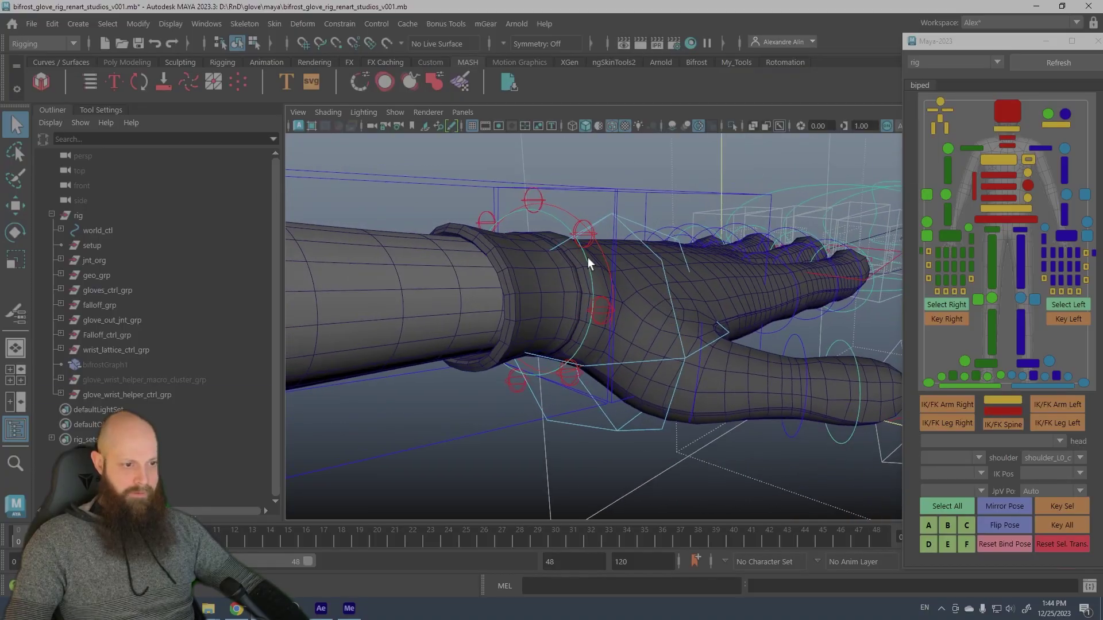
pyautogui.moveTo(539, 175); pyautogui.dragTo(511, 129)
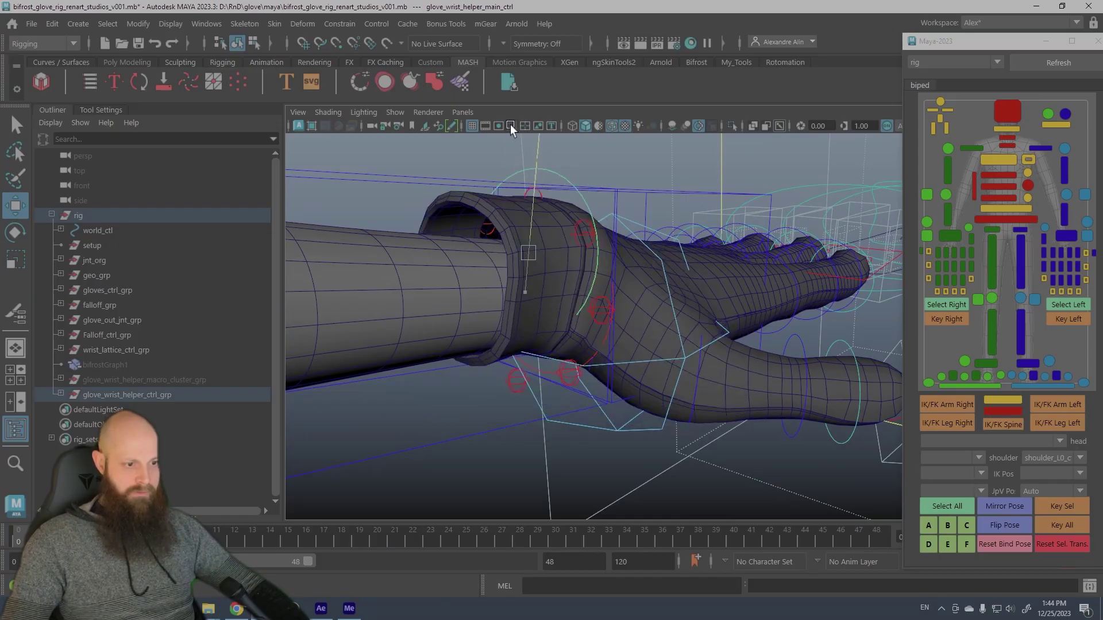
pyautogui.hotkey('ctrl', 'z')
pyautogui.press('q')
pyautogui.click(612, 180)
pyautogui.scroll(-5, 628, 224)
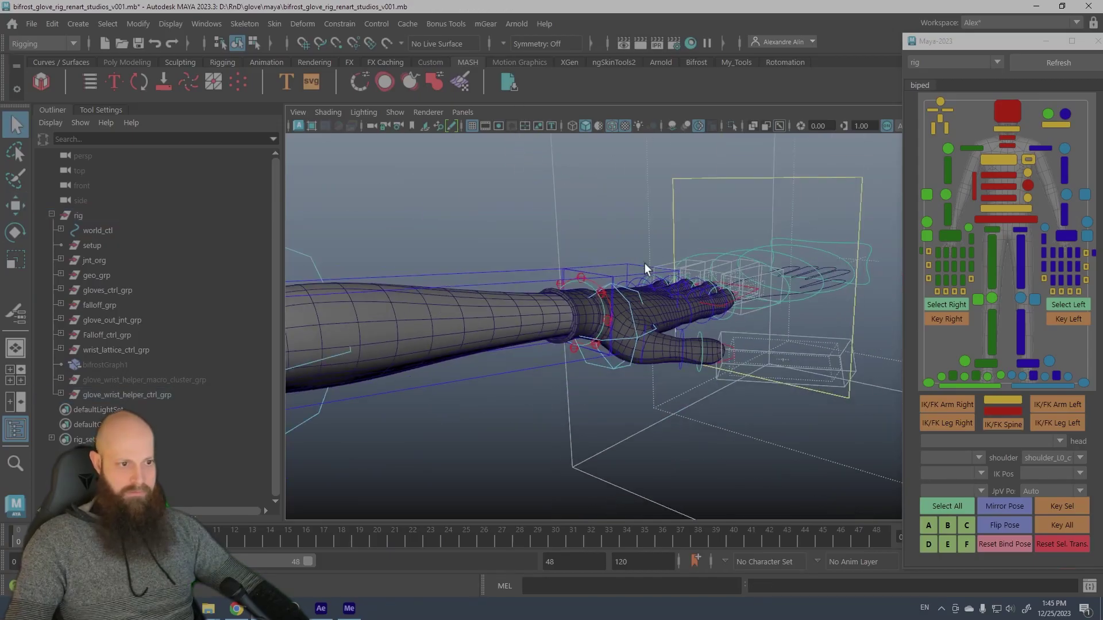
# Scrub through the glove pull-off animation again and return to the start, viewing the whole hand from different angles
pyautogui.keyDown('alt'); pyautogui.moveTo(645, 269); pyautogui.dragTo(584, 325); pyautogui.keyUp('alt')
pyautogui.keyDown('alt'); pyautogui.moveTo(584, 325); pyautogui.dragTo(451, 305, button='middle'); pyautogui.keyUp('alt')
pyautogui.scroll(1, 451, 305)
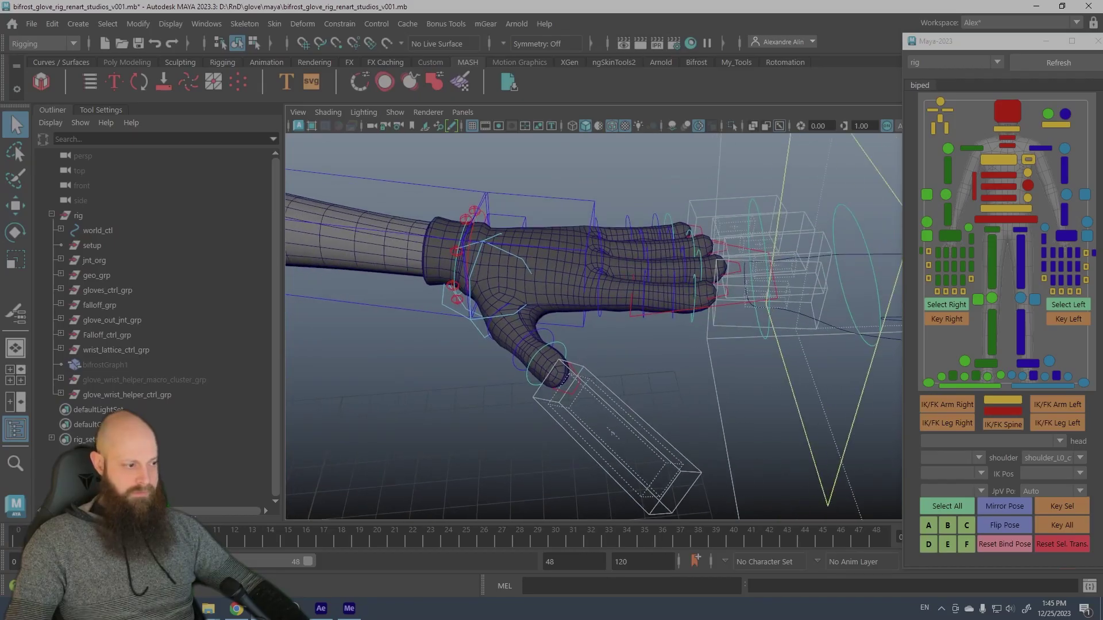
pyautogui.moveTo(270, 539); pyautogui.dragTo(318, 540)
pyautogui.moveTo(405, 516); pyautogui.dragTo(259, 498)
pyautogui.keyDown('alt'); pyautogui.moveTo(586, 270); pyautogui.dragTo(660, 368); pyautogui.keyUp('alt')
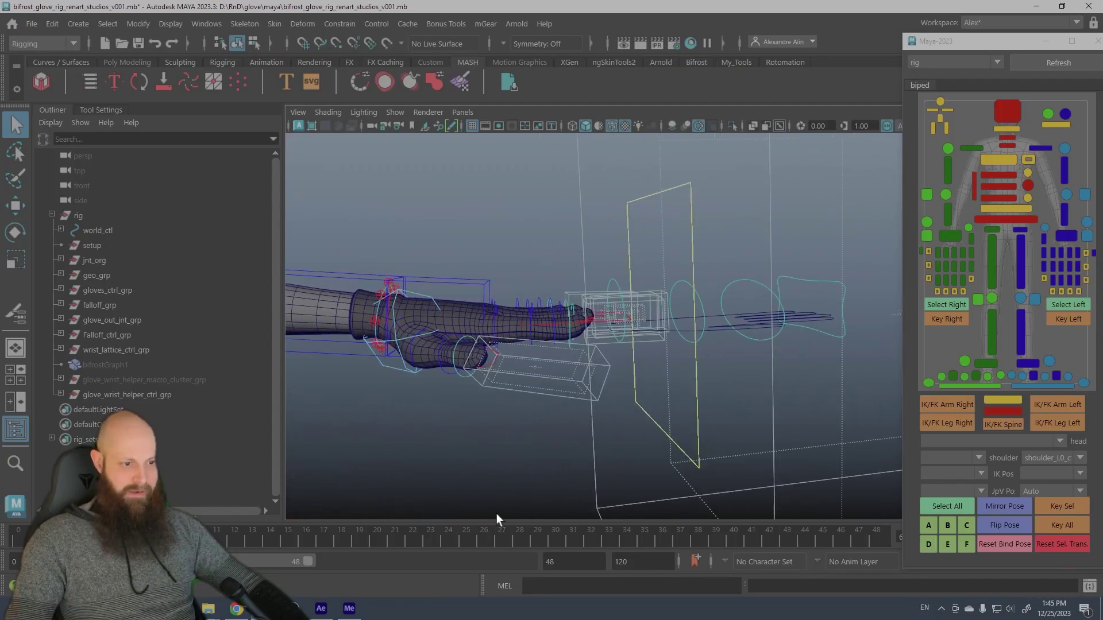
pyautogui.moveTo(126, 540); pyautogui.dragTo(20, 542)
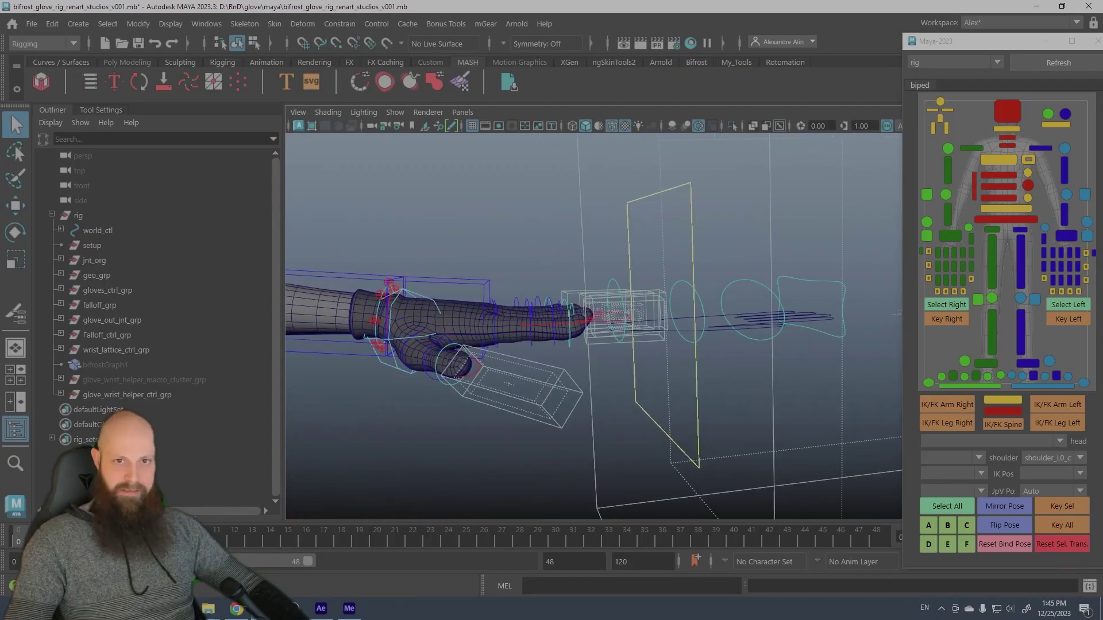